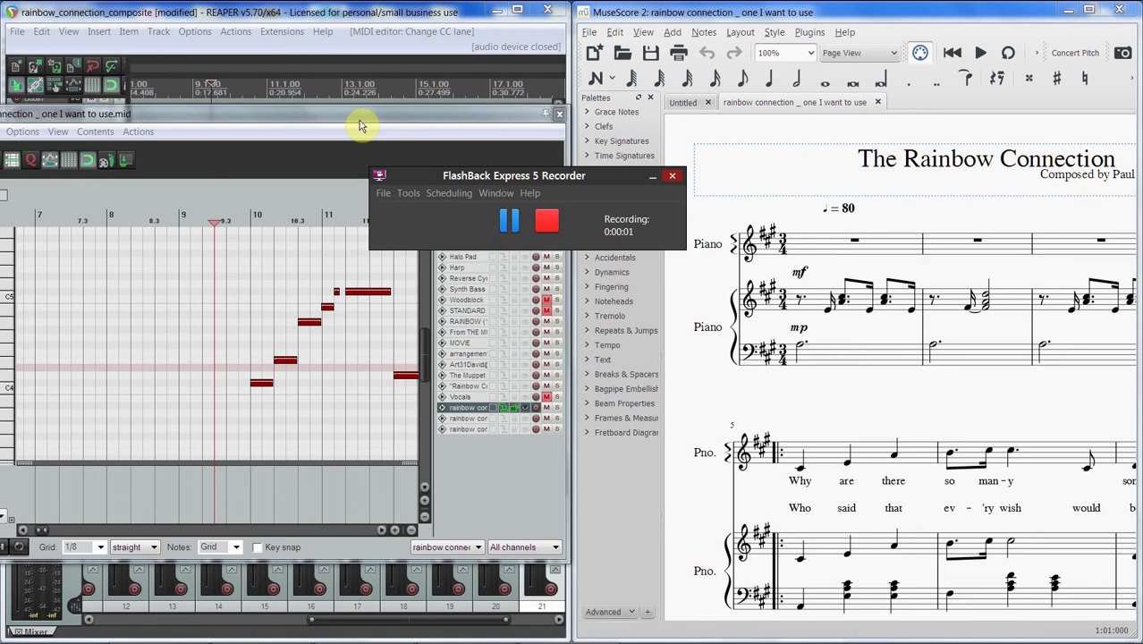
Step: Move the MIDI editor with 'rainbow connection _ one I want to use.mid' in front and to the right
{"action": "left_click_drag", "start_coordinate": [318, 111], "coordinate": [372, 114]}
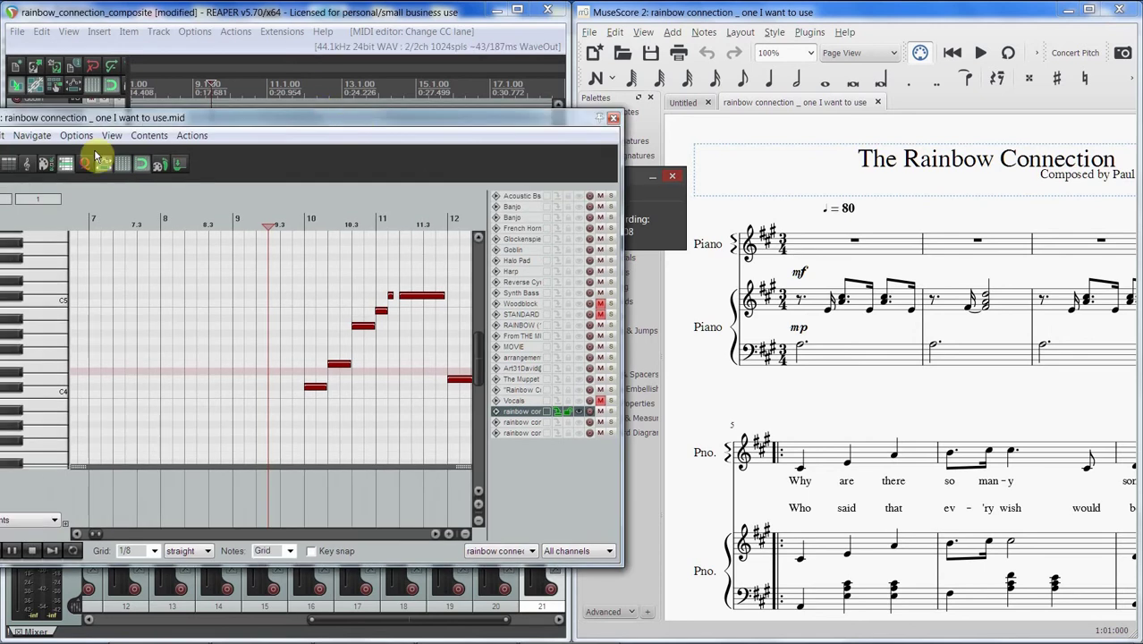
{"action": "left_click_drag", "start_coordinate": [107, 120], "coordinate": [199, 124]}
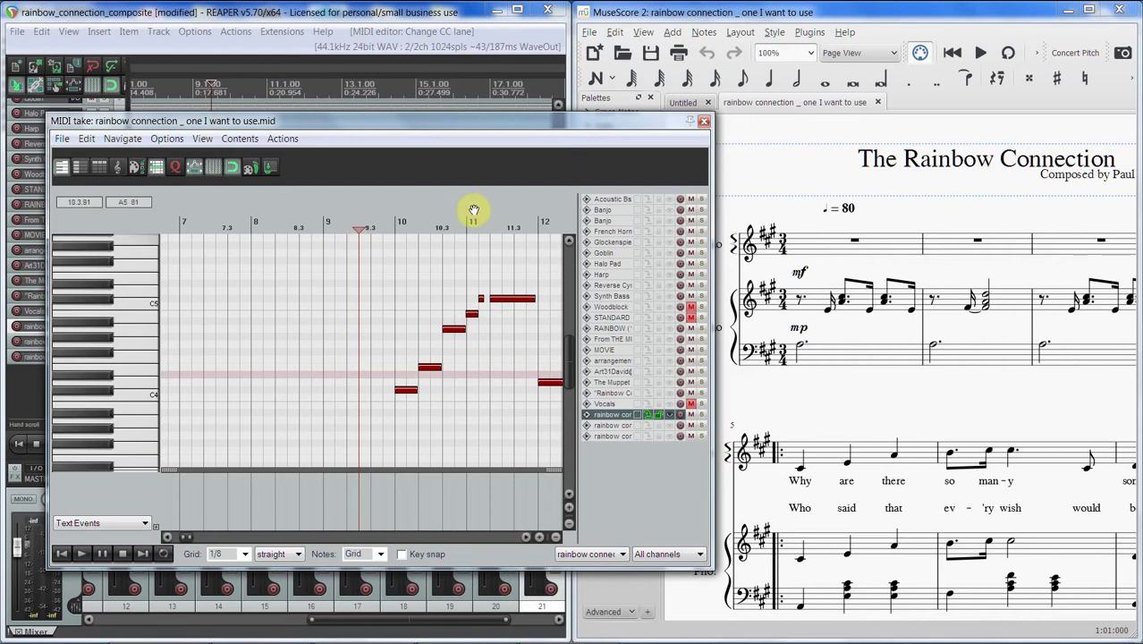
{"action": "left_click", "coordinate": [403, 391]}
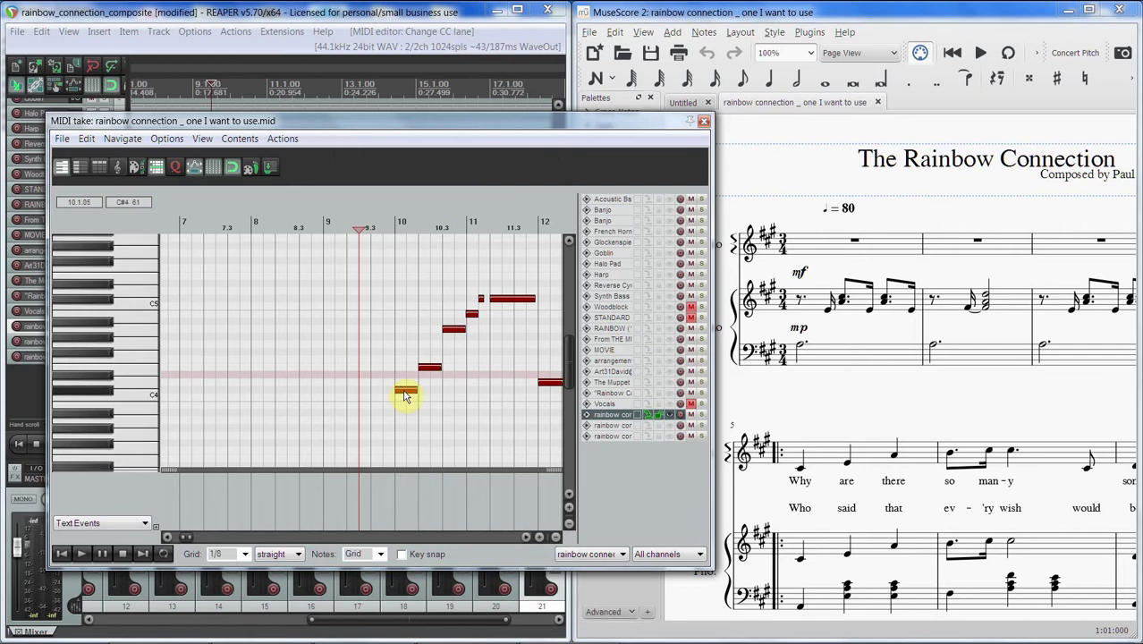
{"action": "left_click", "coordinate": [421, 377]}
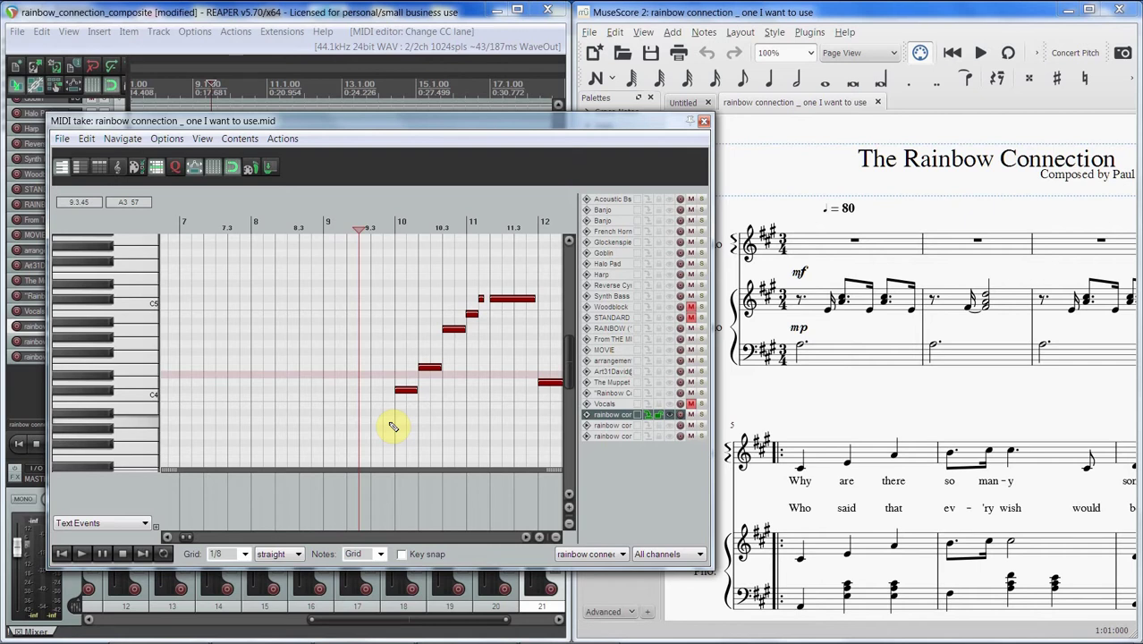
Step: Pan the MuseScore score to the first lyric line, 'Why are there so man-y … rain-bows'
{"action": "left_click", "coordinate": [863, 418]}
{"action": "left_click_drag", "start_coordinate": [868, 396], "coordinate": [820, 350]}
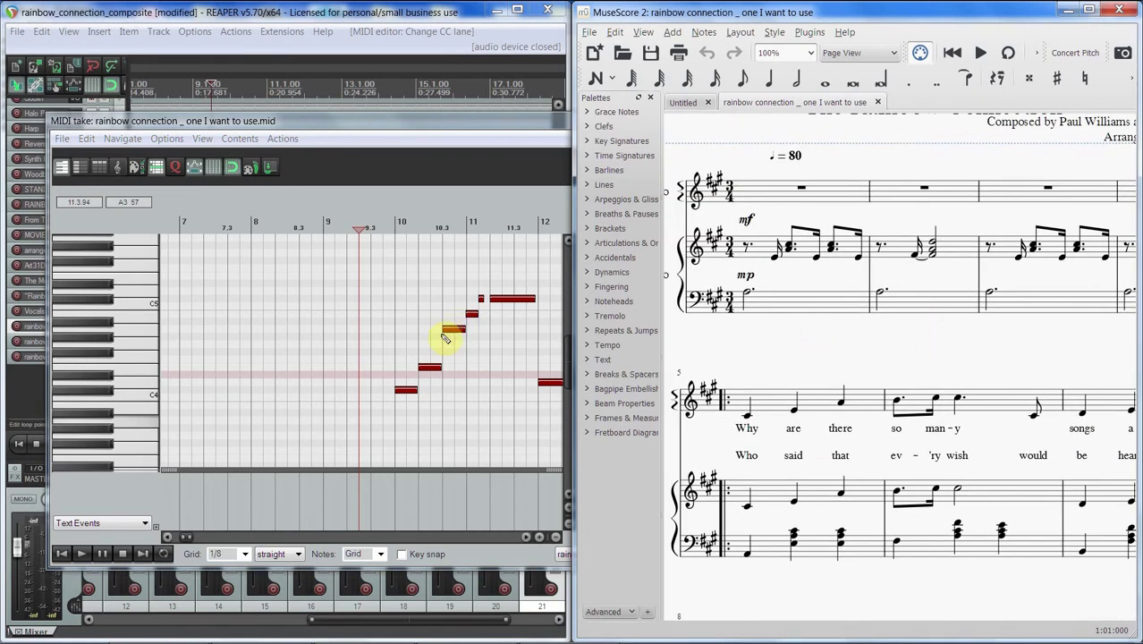
{"action": "left_click_drag", "start_coordinate": [886, 389], "coordinate": [764, 330]}
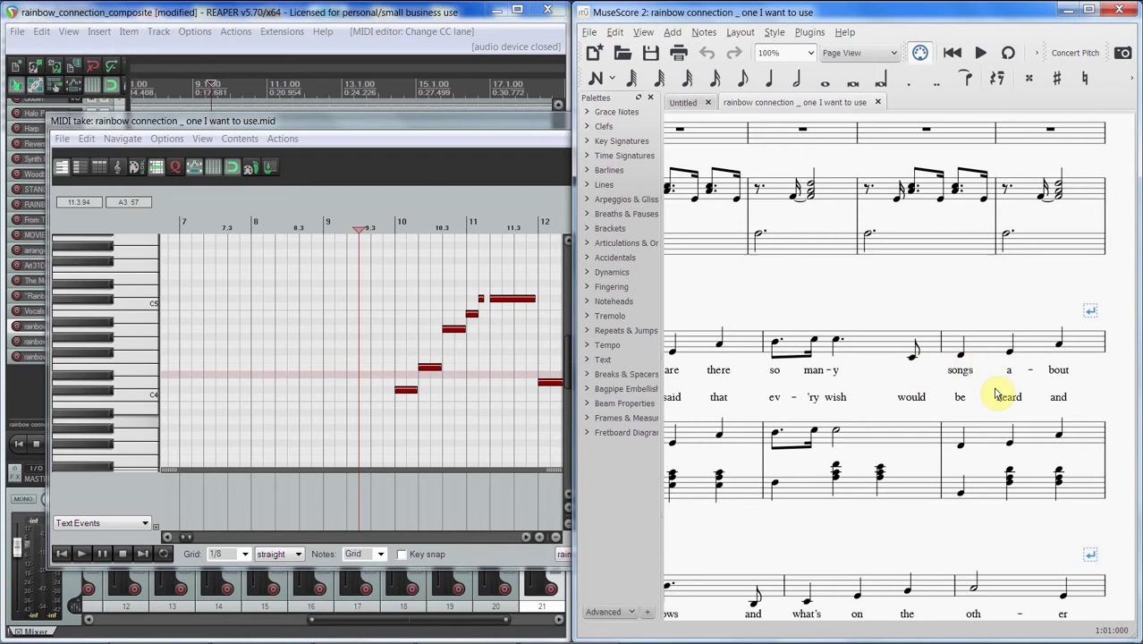
{"action": "left_click", "coordinate": [865, 554]}
{"action": "scroll", "coordinate": [977, 460], "scroll_direction": "up", "scroll_amount": 2}
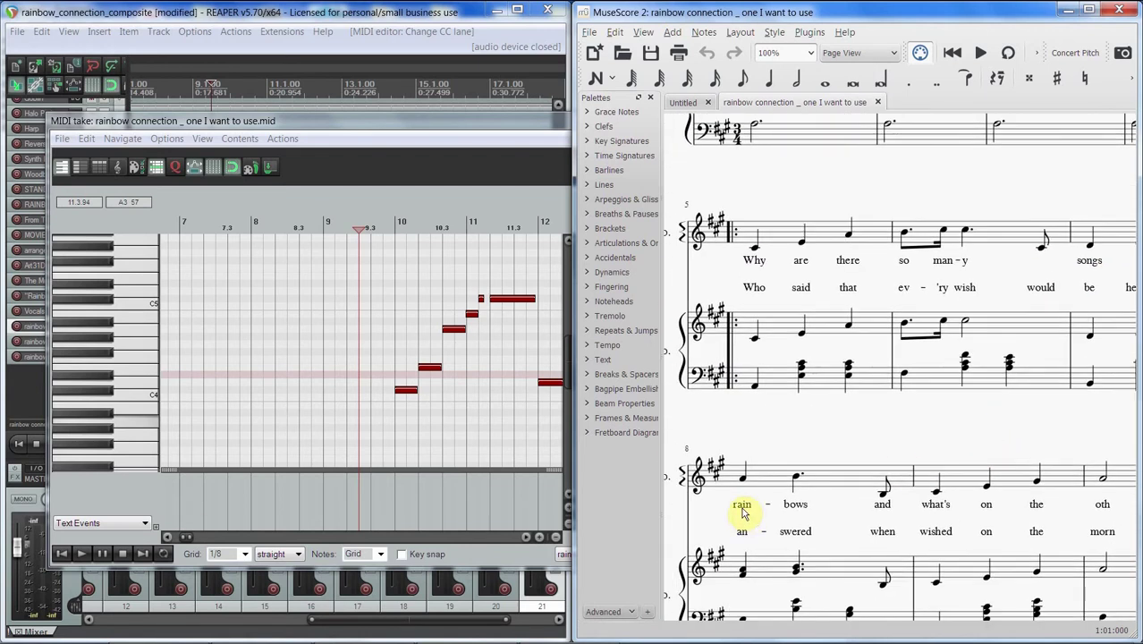
{"action": "left_click_drag", "start_coordinate": [920, 442], "coordinate": [868, 460]}
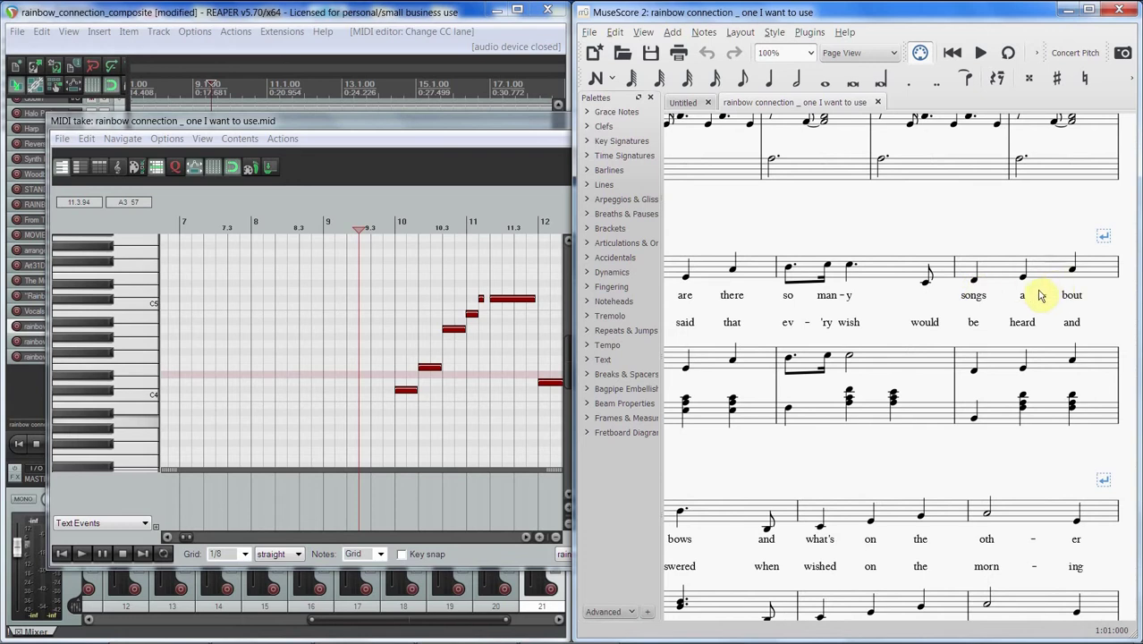
{"action": "left_click", "coordinate": [900, 435]}
{"action": "left_click_drag", "start_coordinate": [900, 434], "coordinate": [883, 421]}
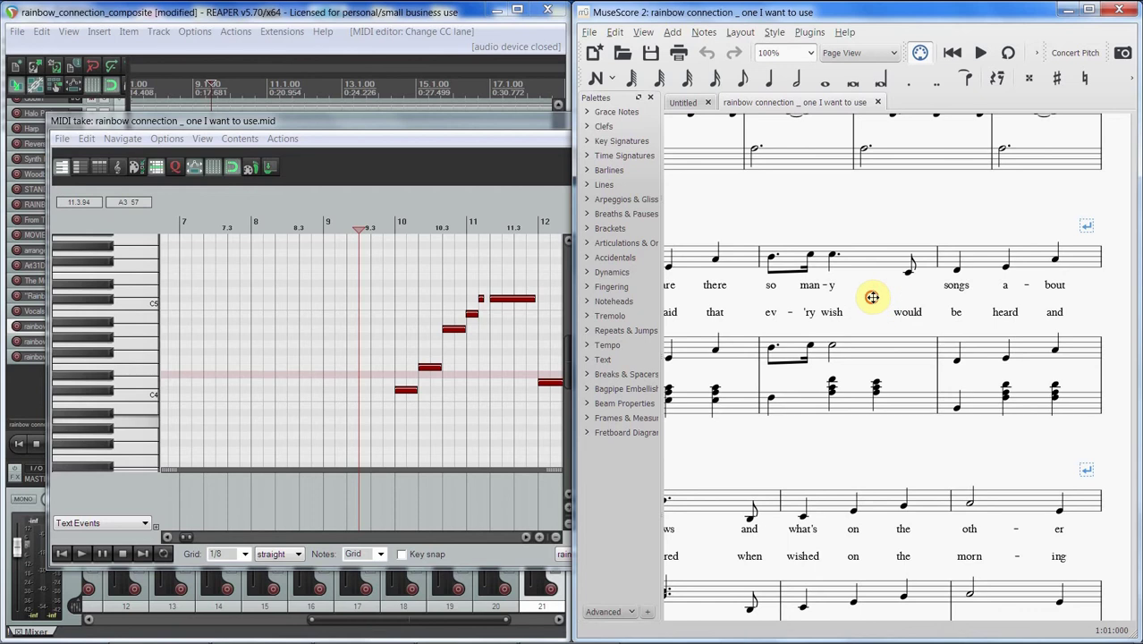
{"action": "left_click_drag", "start_coordinate": [871, 299], "coordinate": [947, 295]}
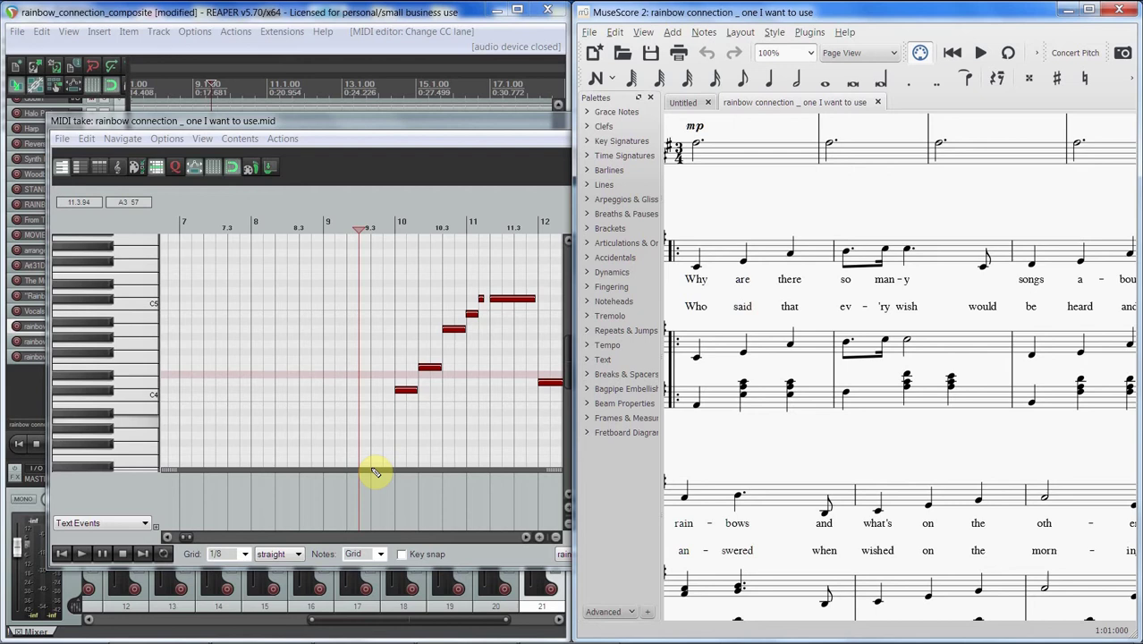
Step: Move the MIDI editor left and widen it, cancel the stray Add Text Event dialog, and show the view modes
{"action": "left_click_drag", "start_coordinate": [421, 120], "coordinate": [388, 118]}
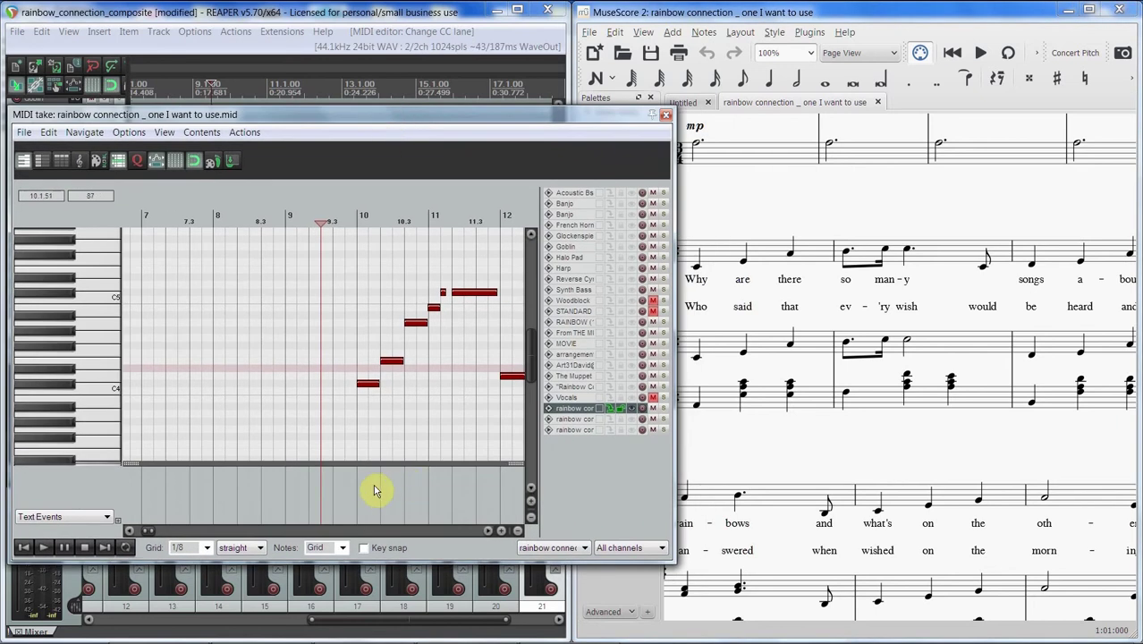
{"action": "double_click", "coordinate": [370, 486]}
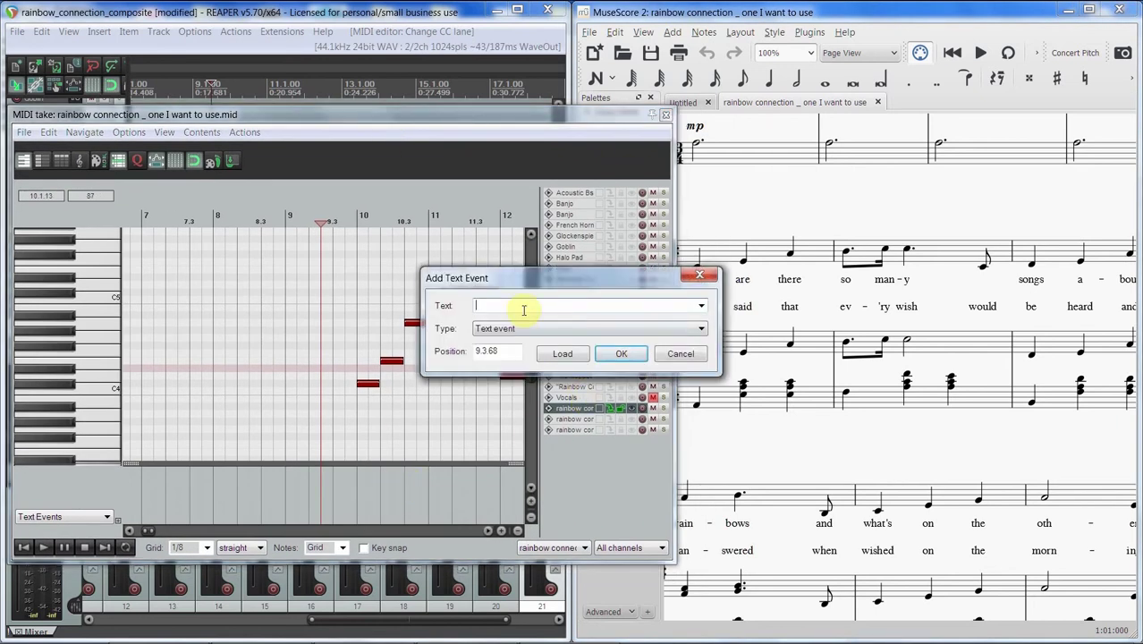
{"action": "left_click", "coordinate": [673, 355]}
{"action": "left_click", "coordinate": [163, 133]}
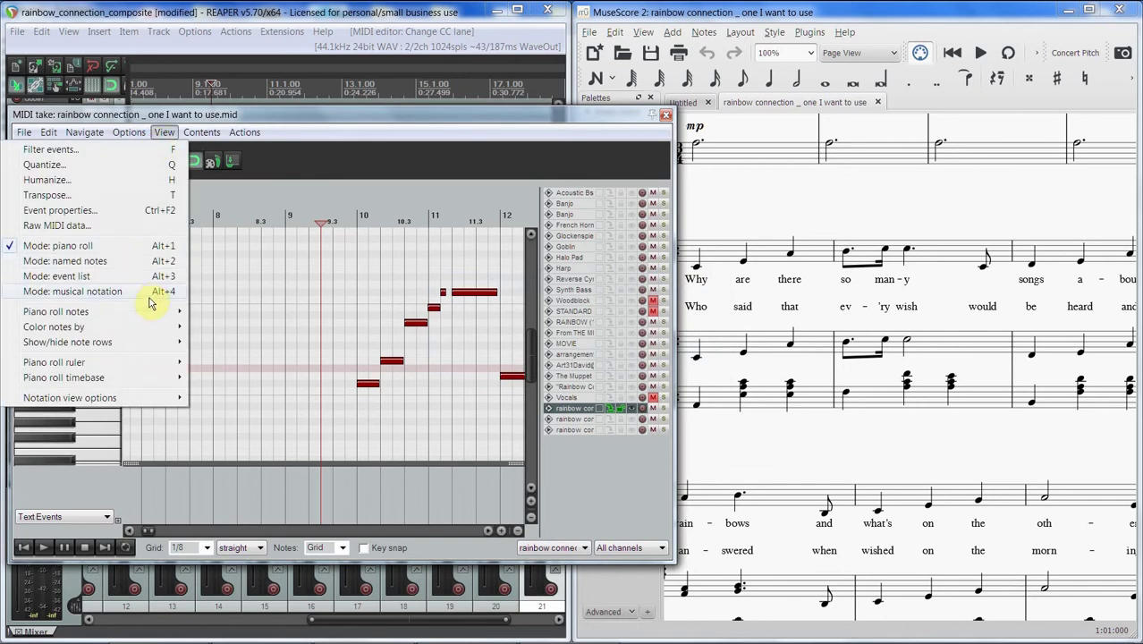
Step: Pan the MuseScore score past the title and credits to the first lyric system
{"action": "left_click", "coordinate": [853, 196]}
{"action": "scroll", "coordinate": [796, 321], "scroll_direction": "up", "scroll_amount": 5}
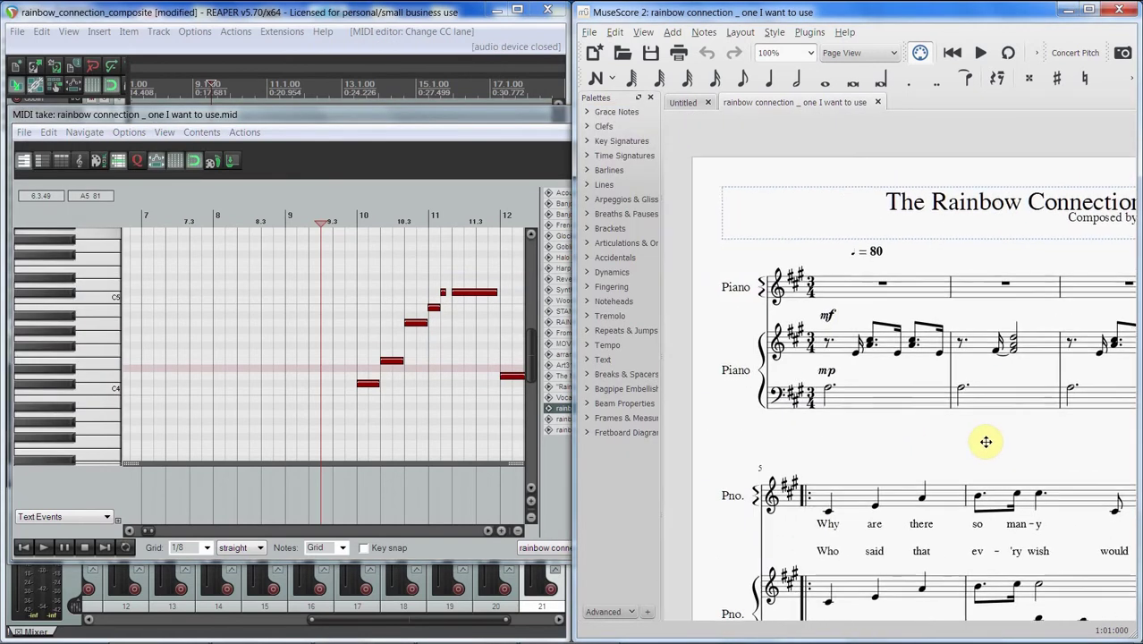
{"action": "left_click_drag", "start_coordinate": [986, 442], "coordinate": [776, 446]}
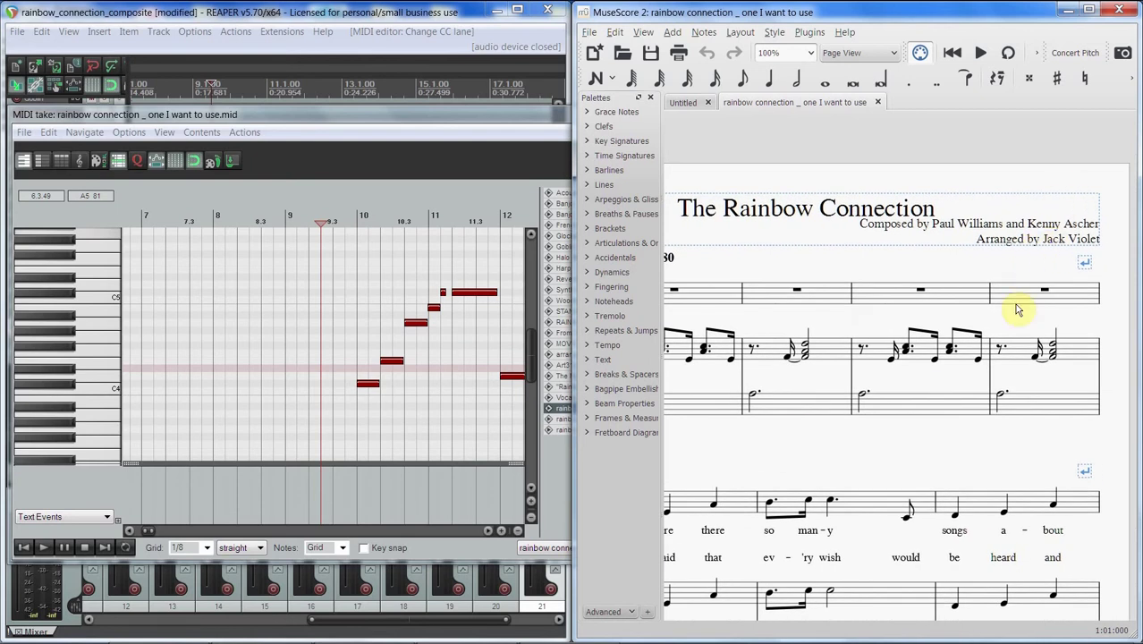
{"action": "left_click_drag", "start_coordinate": [829, 262], "coordinate": [911, 141]}
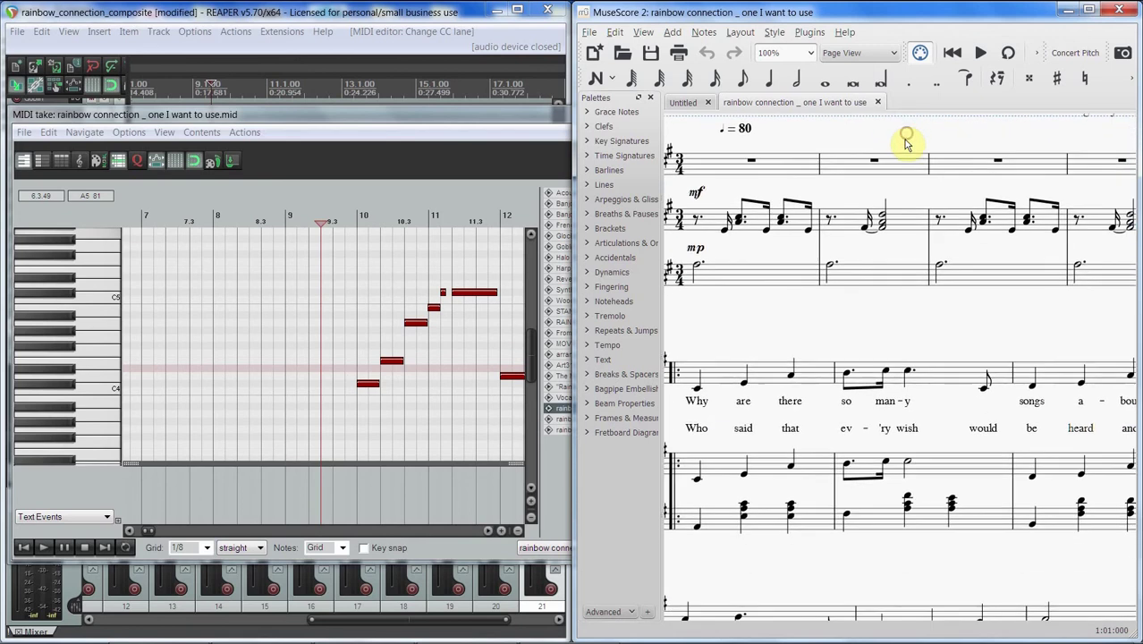
{"action": "left_click_drag", "start_coordinate": [955, 337], "coordinate": [965, 301]}
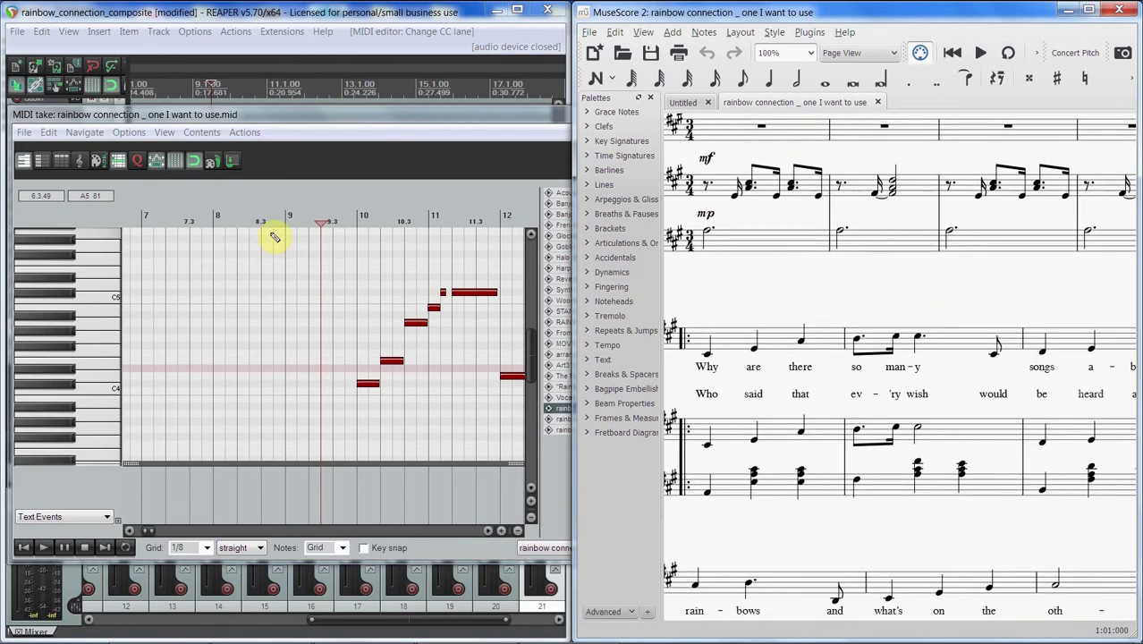
{"action": "left_click", "coordinate": [165, 134]}
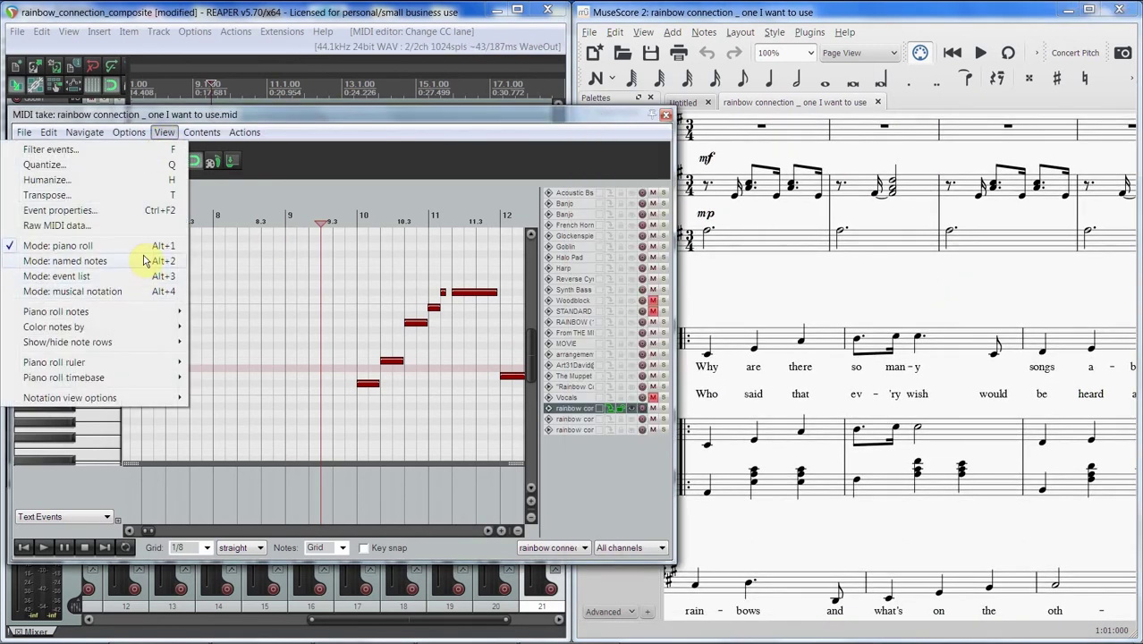
Step: Switch to notation view and give the first note of measure 10 the lyric 'Why'
{"action": "left_click", "coordinate": [148, 293]}
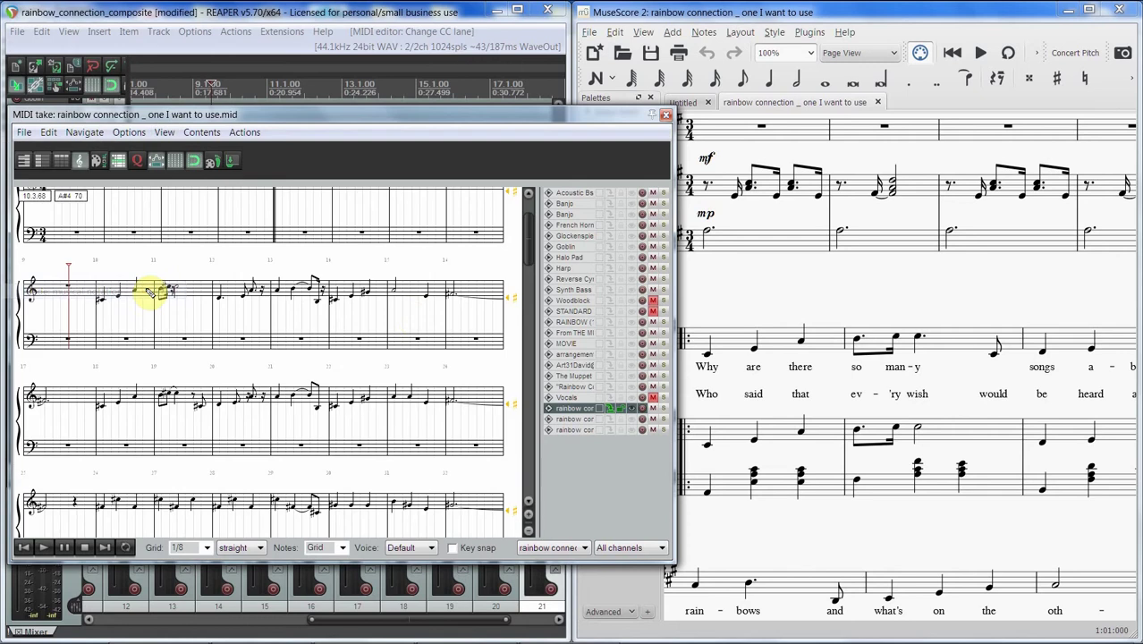
{"action": "scroll", "coordinate": [416, 319], "scroll_direction": "up", "scroll_amount": 3}
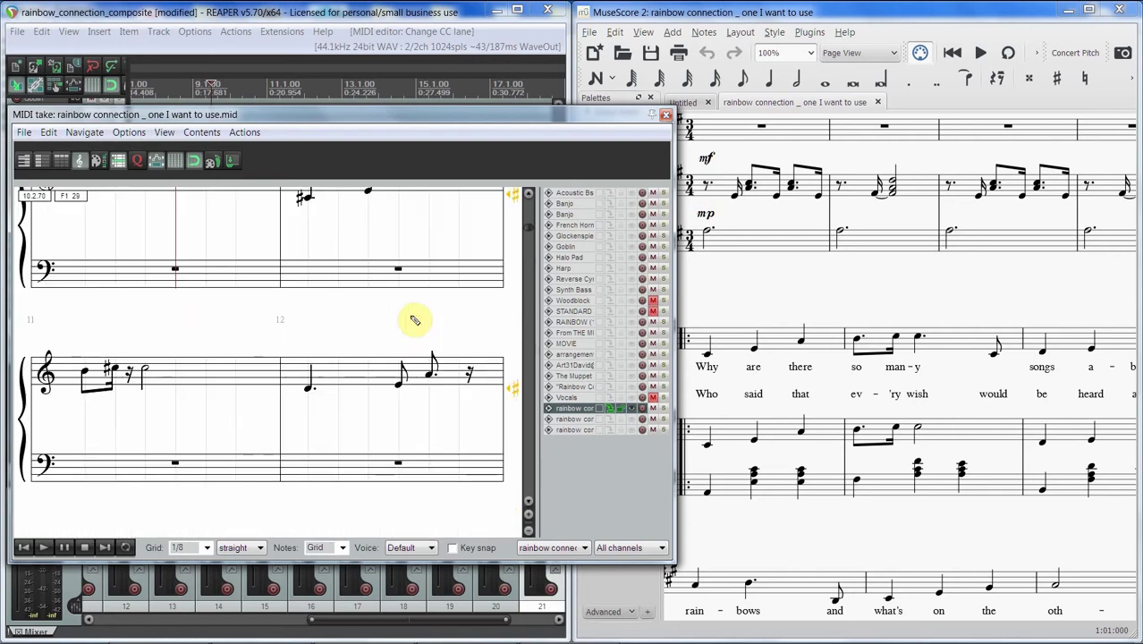
{"action": "scroll", "coordinate": [531, 248], "scroll_direction": "up", "scroll_amount": 2}
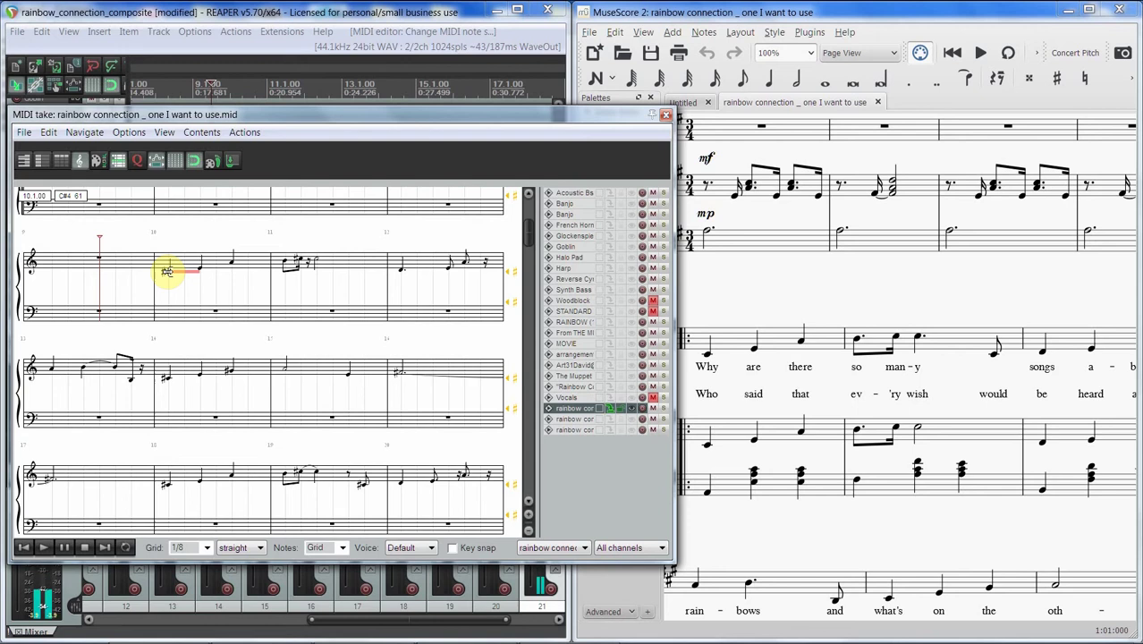
{"action": "left_click", "coordinate": [169, 288]}
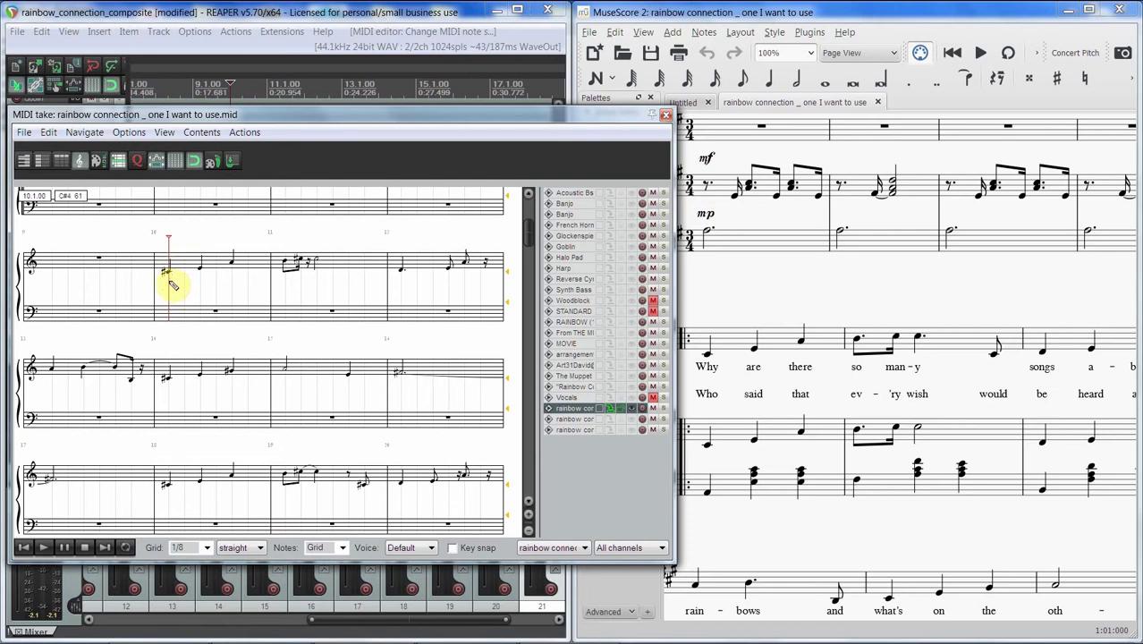
{"action": "right_click", "coordinate": [168, 280]}
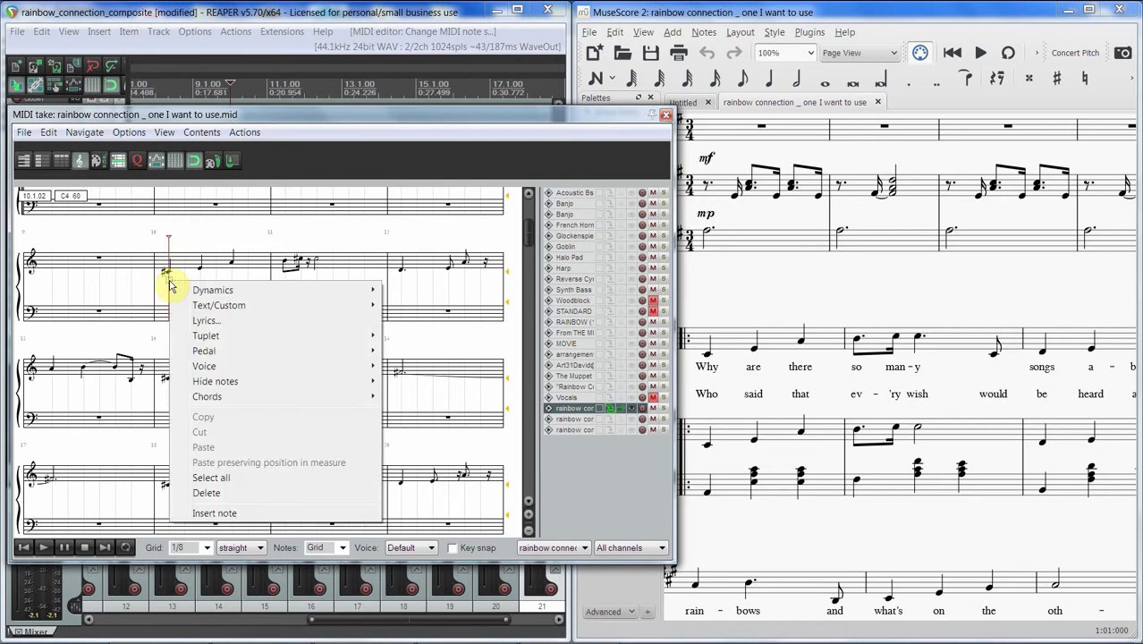
{"action": "left_click", "coordinate": [221, 320]}
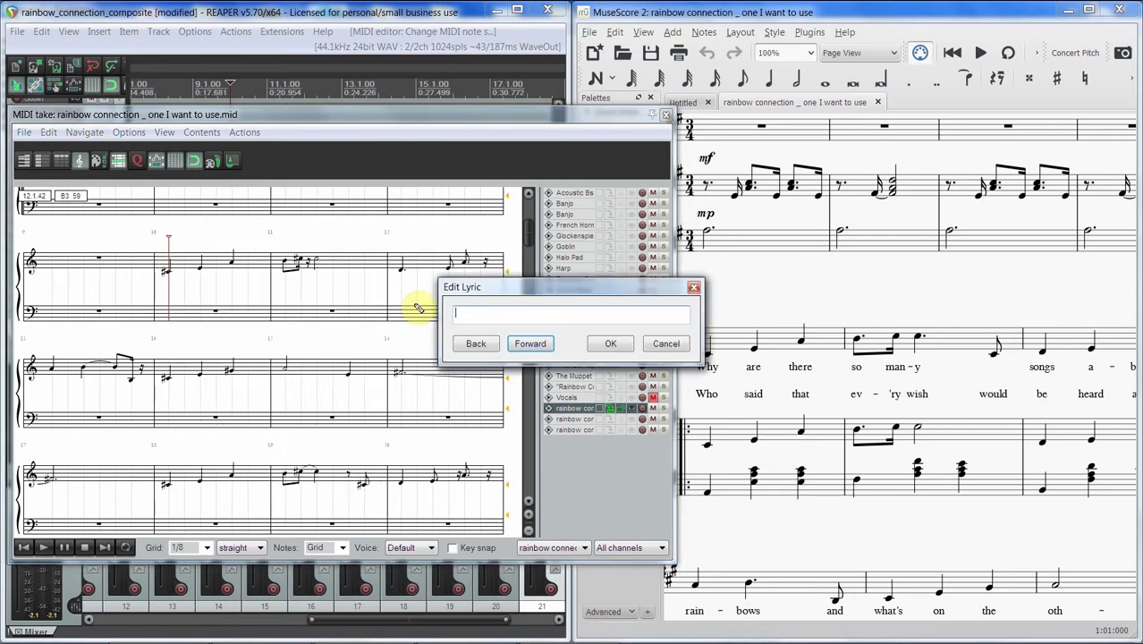
{"action": "type", "text": "Why"}
{"action": "key", "text": "Return"}
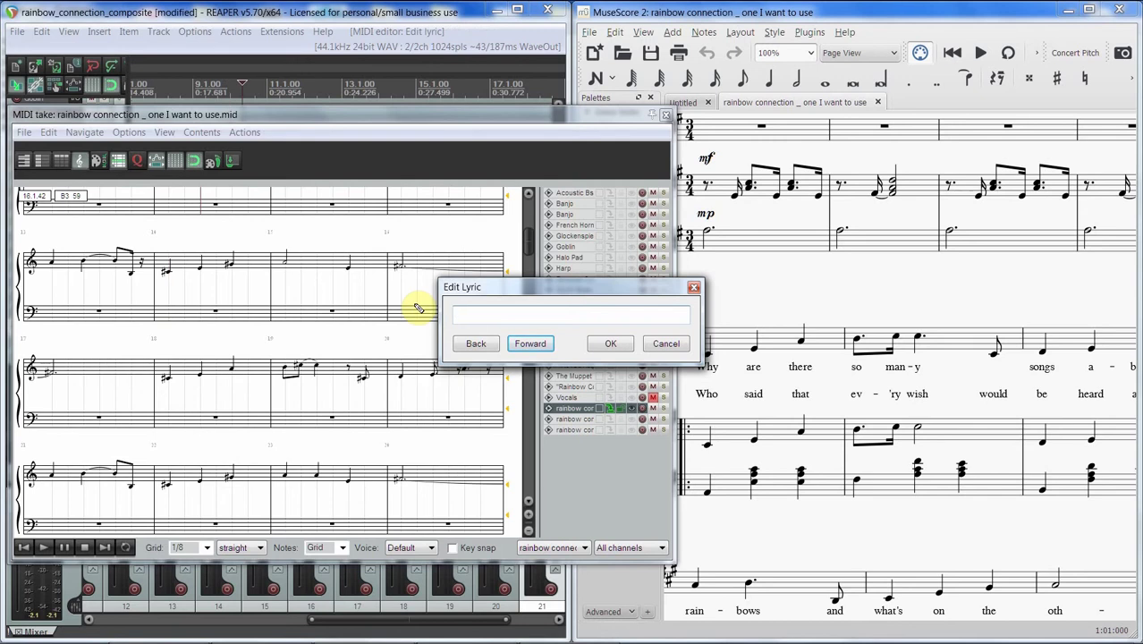
Step: Enter the lyrics 'are', 'there', 'ma' and 'ny' on the following melody notes
{"action": "left_click", "coordinate": [530, 198]}
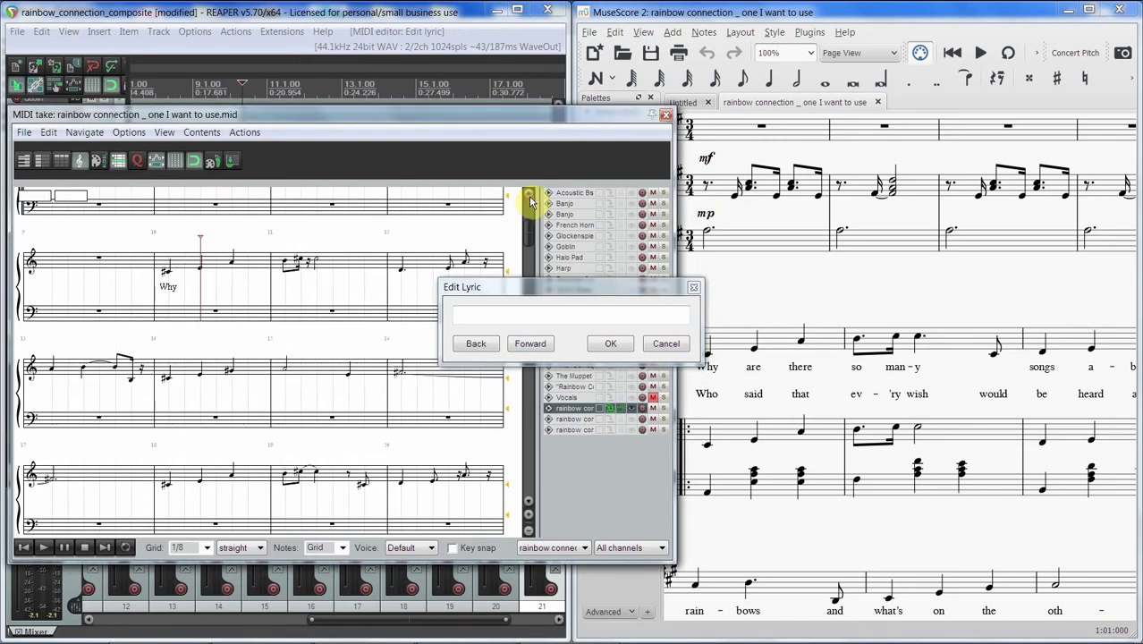
{"action": "left_click", "coordinate": [535, 312]}
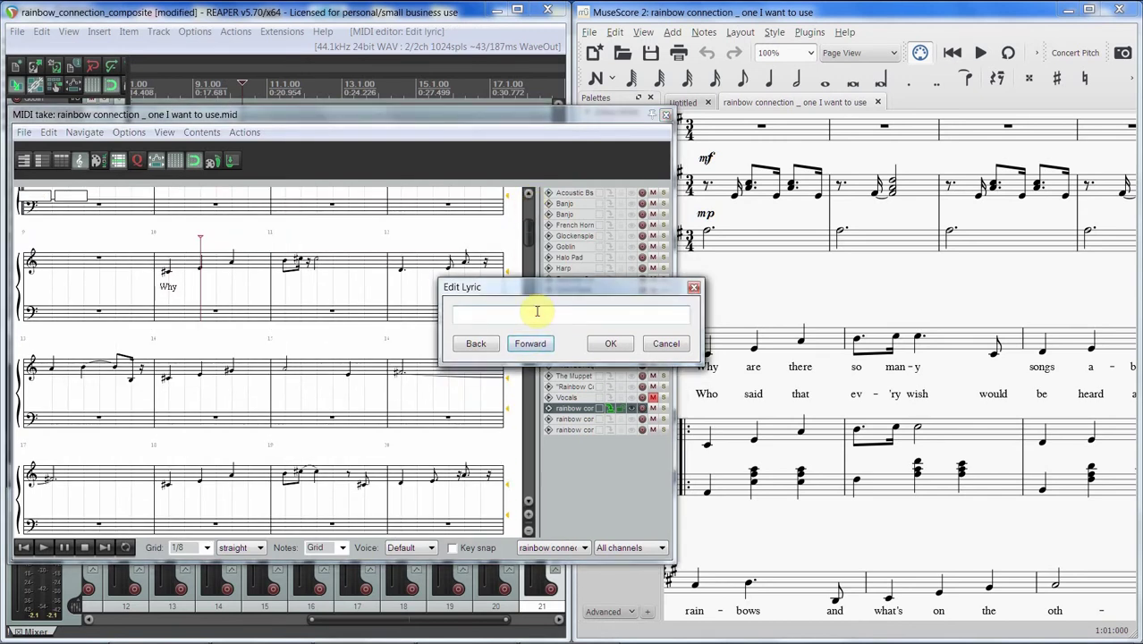
{"action": "type", "text": "are"}
{"action": "key", "text": "Return"}
{"action": "type", "text": "there"}
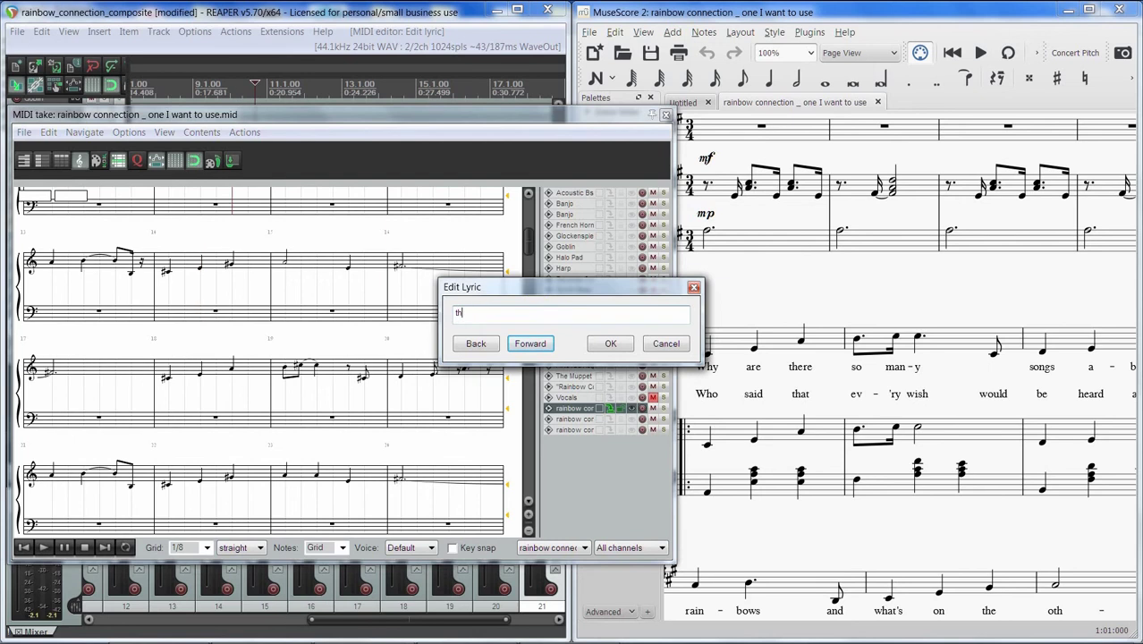
{"action": "key", "text": "Return"}
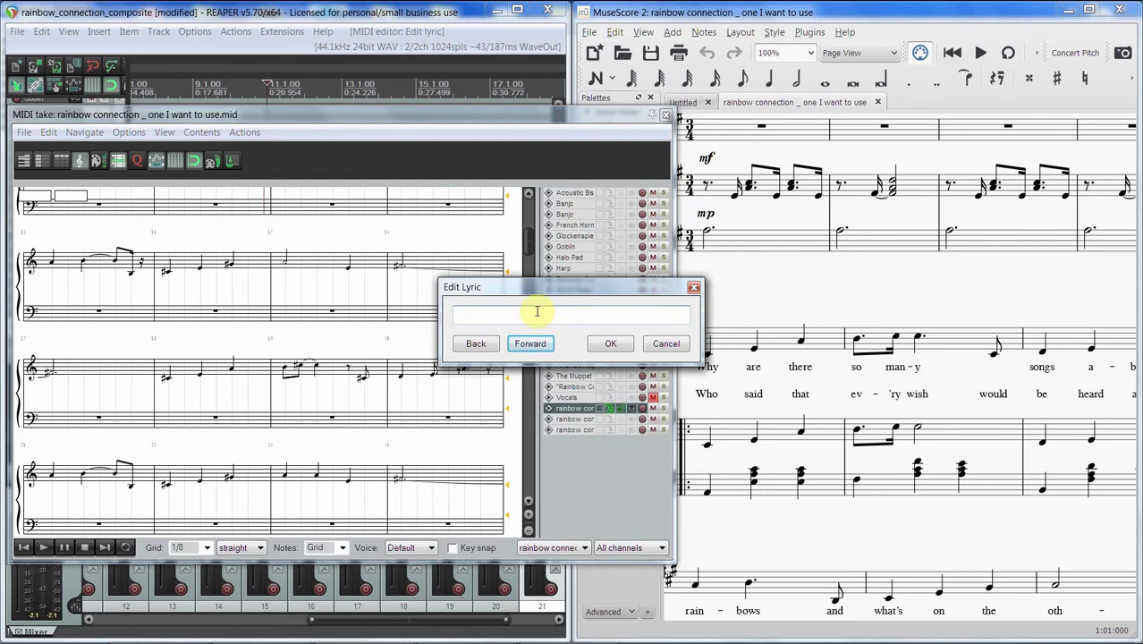
{"action": "type", "text": "ma"}
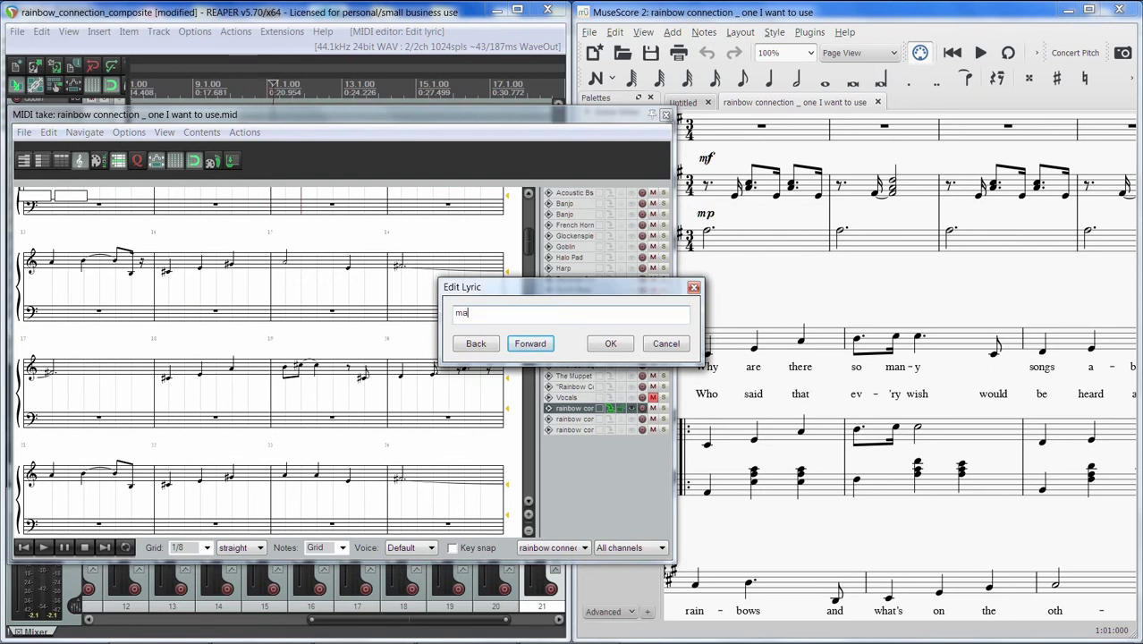
{"action": "key", "text": "Return"}
{"action": "type", "text": "ny"}
{"action": "key", "text": "Return"}
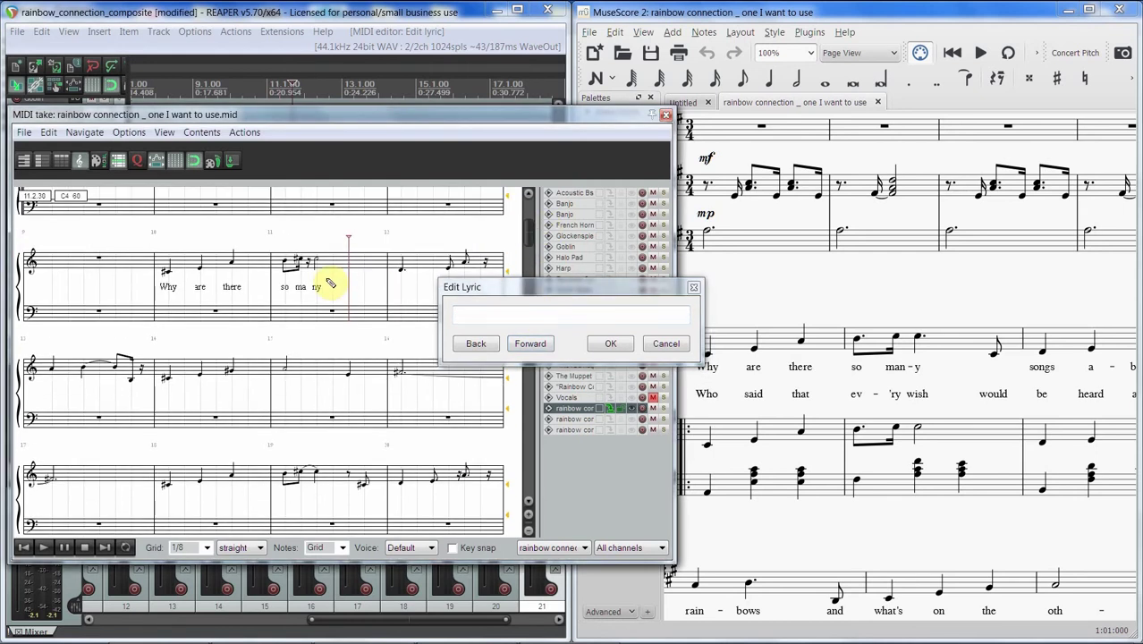
Step: Change the syllable 'ma' to 'ma-' so it hyphenates into 'ny'
{"action": "left_click", "coordinate": [302, 288]}
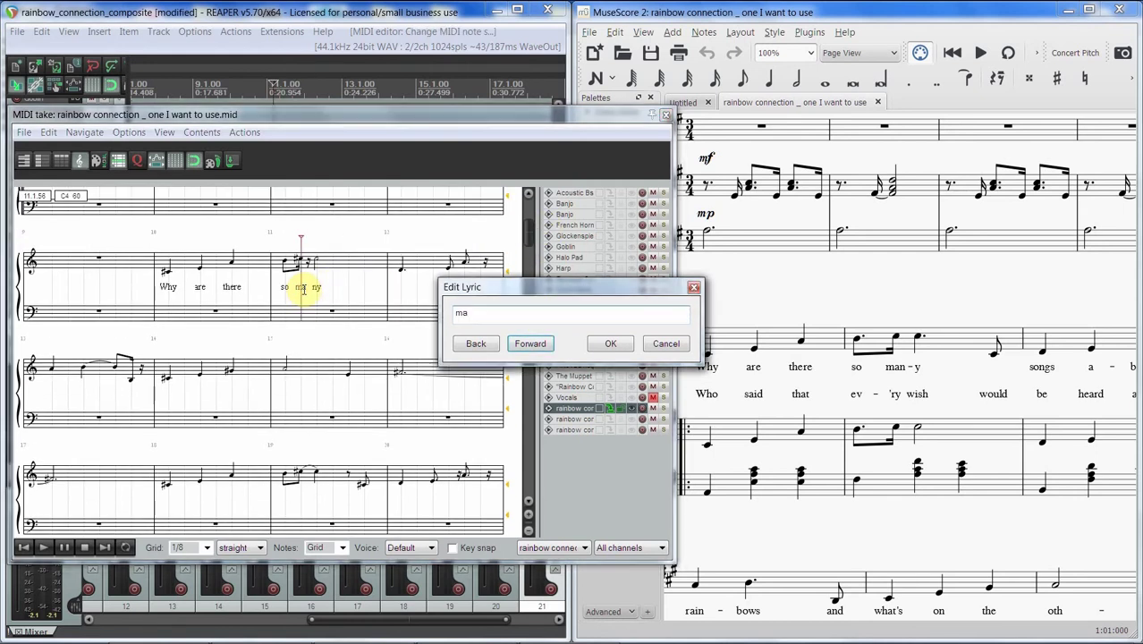
{"action": "type", "text": "-"}
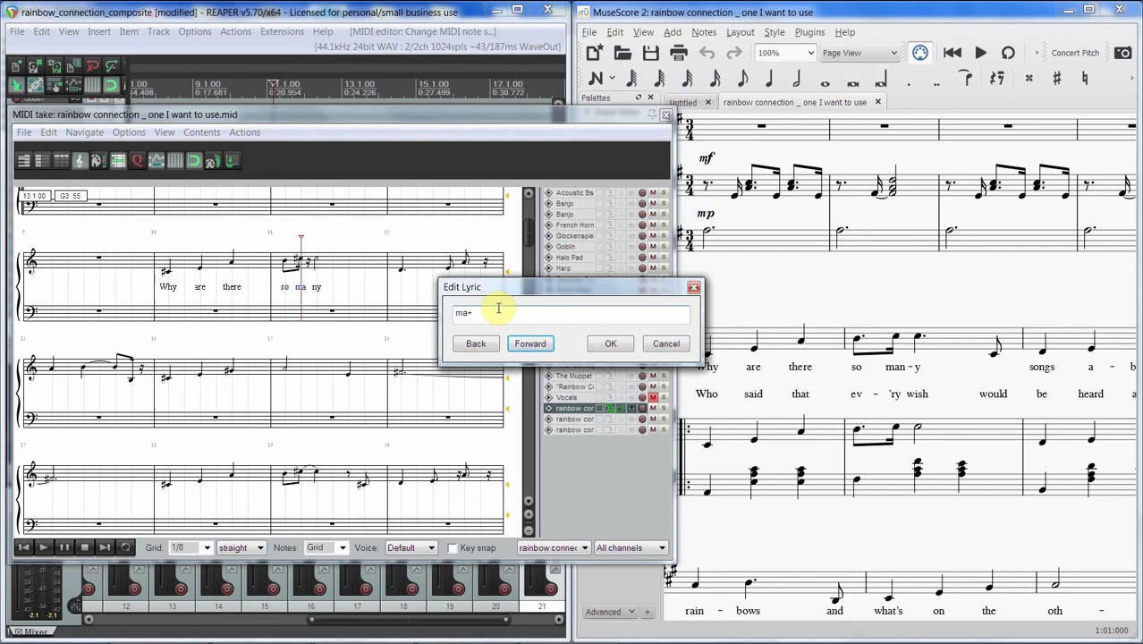
{"action": "left_click", "coordinate": [530, 344]}
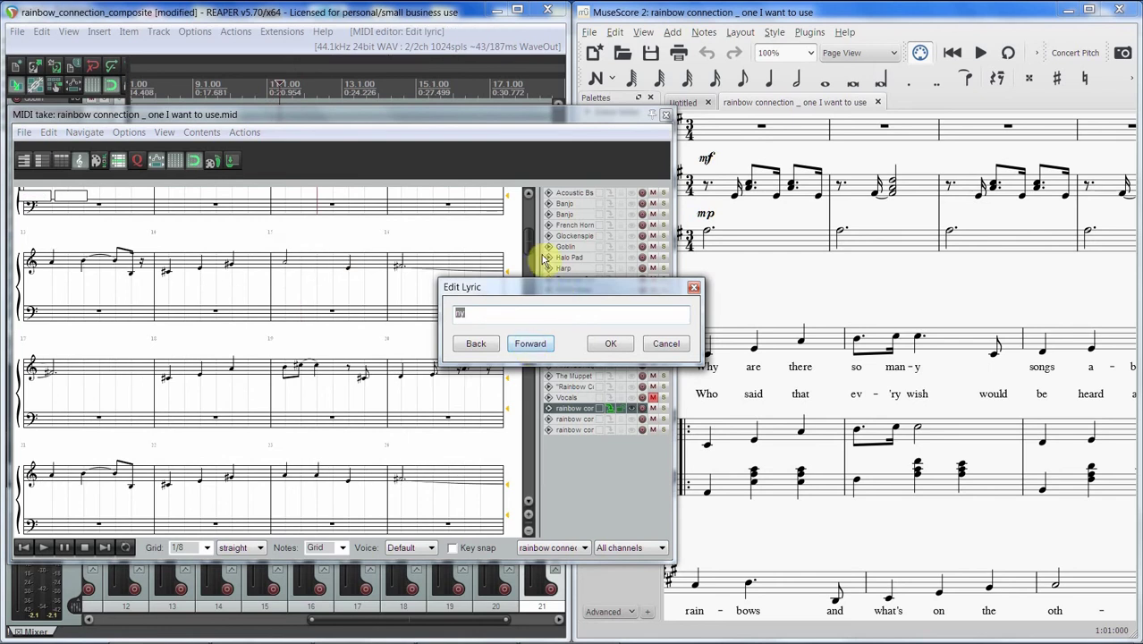
{"action": "scroll", "coordinate": [531, 244], "scroll_direction": "up", "scroll_amount": 2}
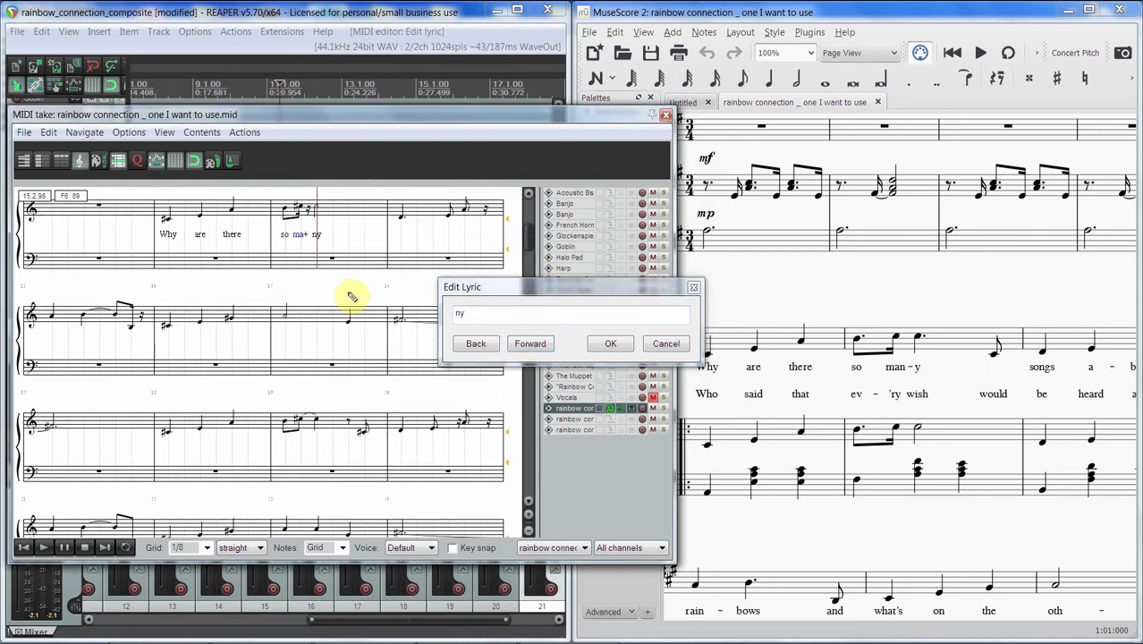
{"action": "scroll", "coordinate": [354, 292], "scroll_direction": "up", "scroll_amount": 2}
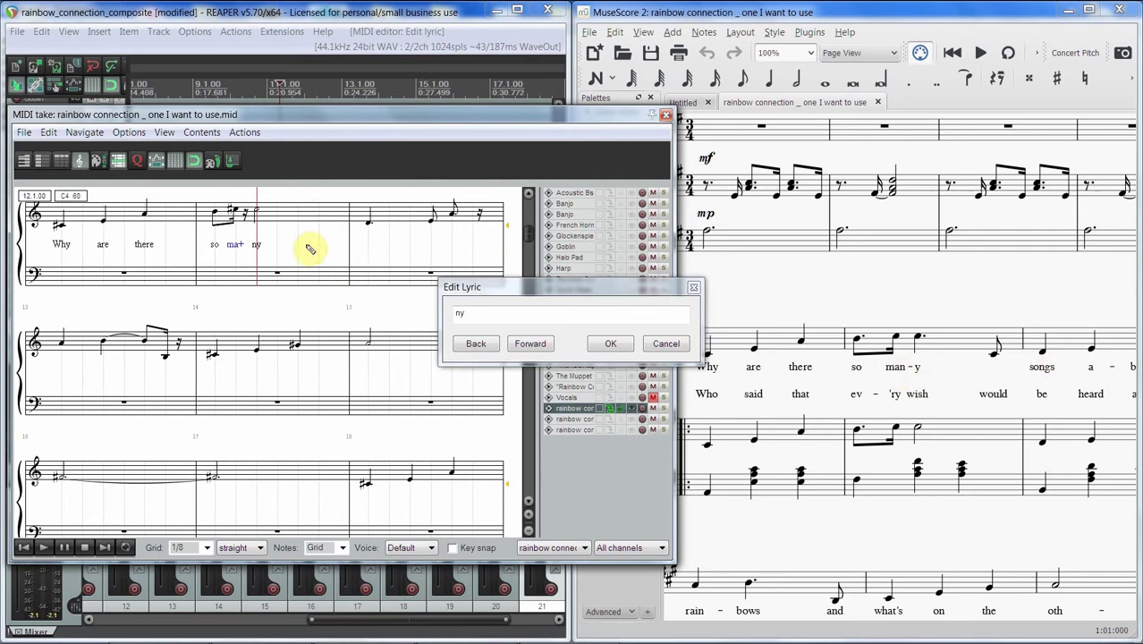
Step: Switch the MIDI editor to piano roll and scroll through measures 12–14 to see the lyric events
{"action": "left_click", "coordinate": [163, 135]}
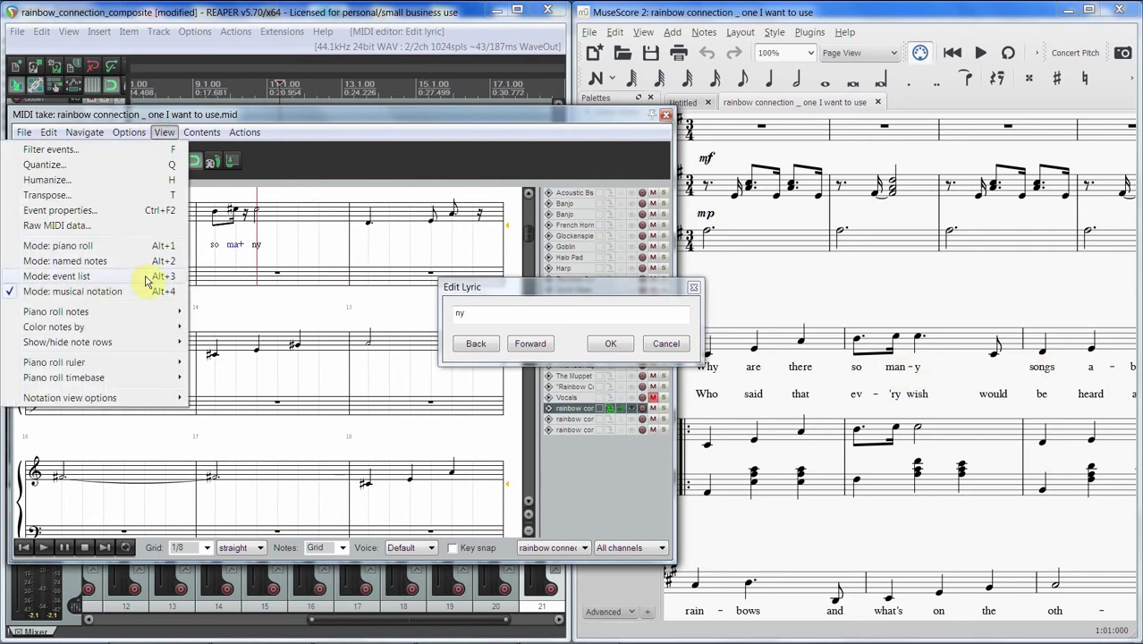
{"action": "left_click", "coordinate": [153, 246]}
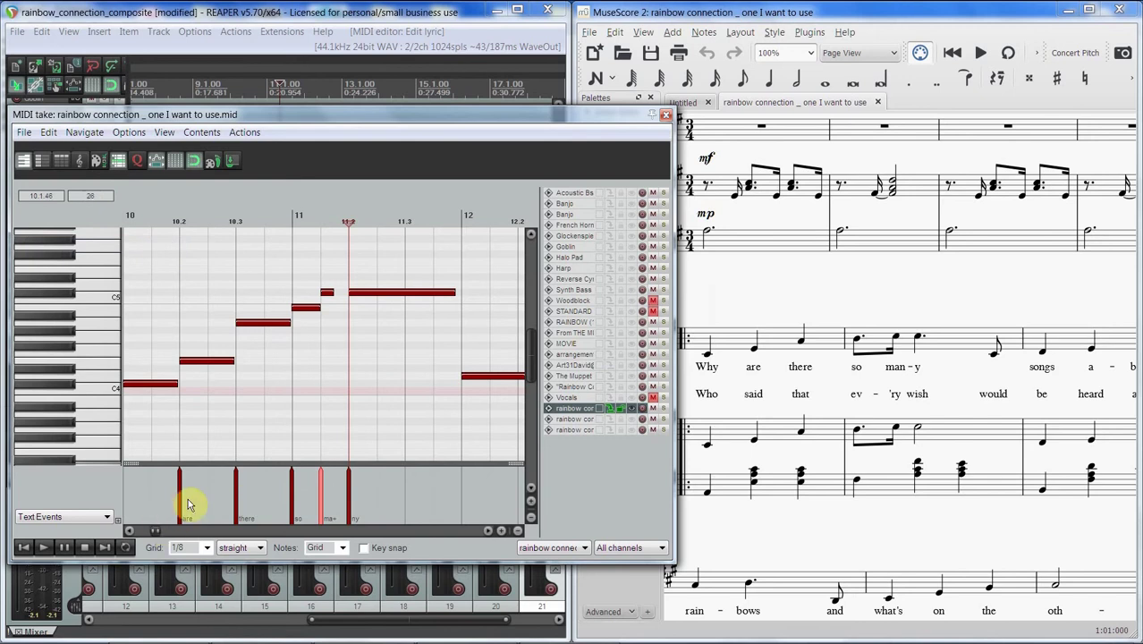
{"action": "left_click", "coordinate": [126, 533]}
{"action": "left_click", "coordinate": [126, 534]}
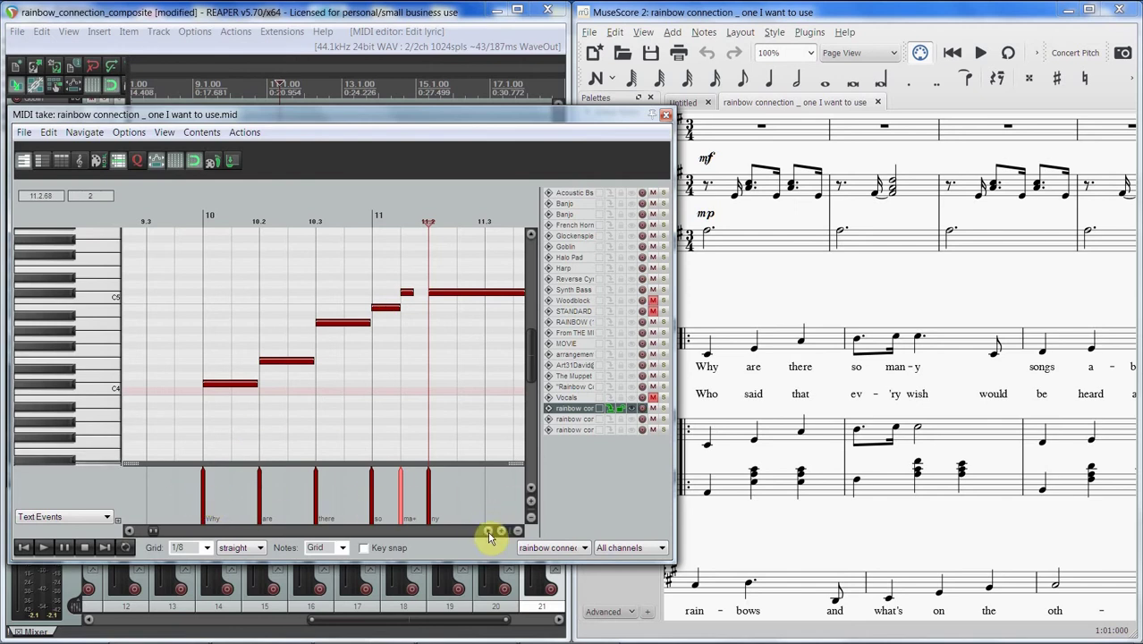
{"action": "scroll", "coordinate": [490, 537], "scroll_direction": "right", "scroll_amount": 3}
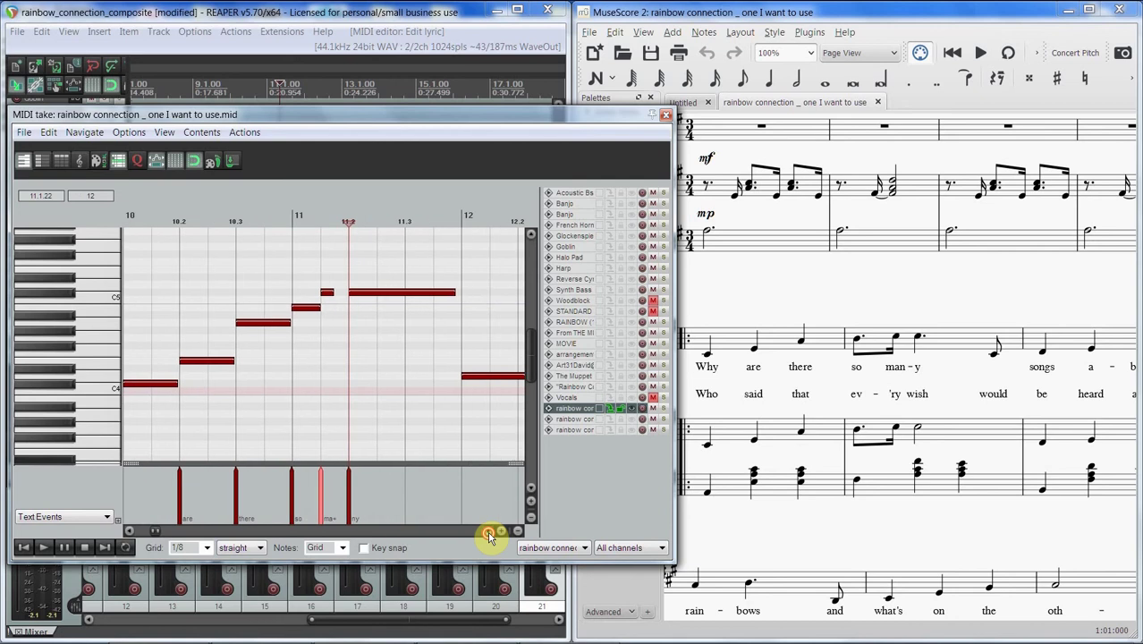
{"action": "scroll", "coordinate": [490, 537], "scroll_direction": "right", "scroll_amount": 6}
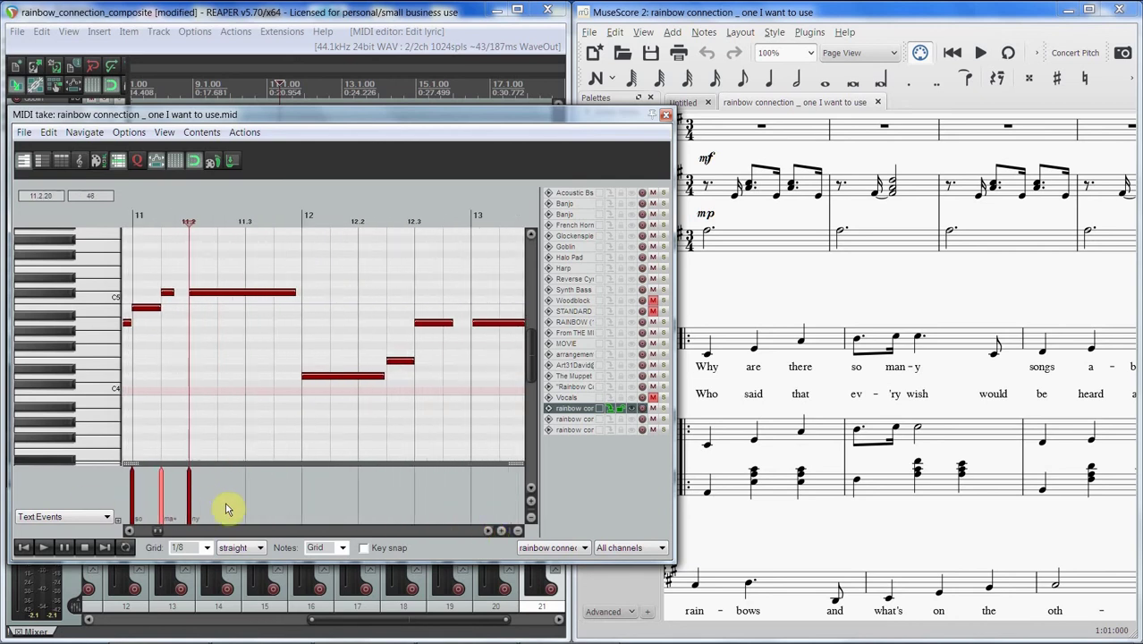
{"action": "left_click", "coordinate": [489, 531]}
{"action": "left_click", "coordinate": [488, 532]}
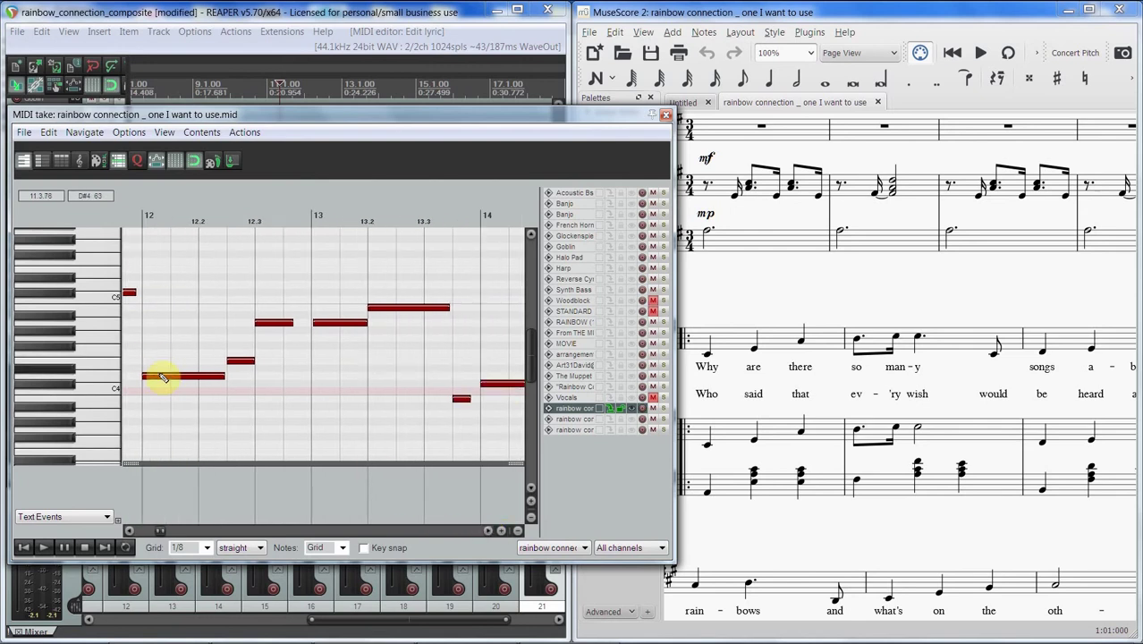
Step: Select the note starting measure 13, then scroll back to measure 11's lyric text events
{"action": "left_click", "coordinate": [165, 134]}
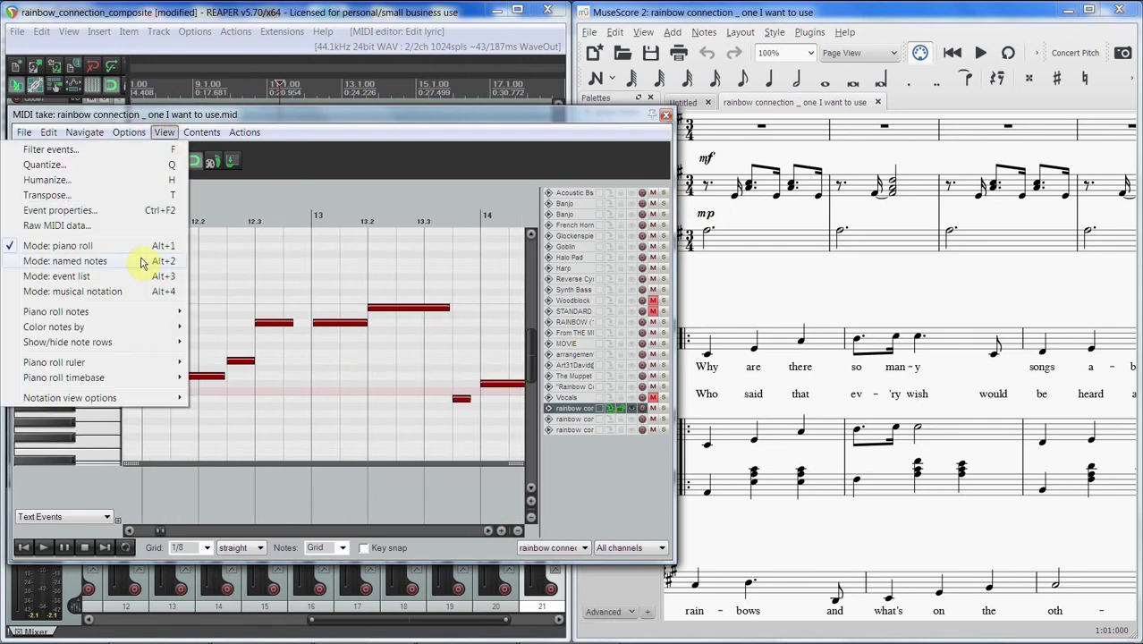
{"action": "left_click", "coordinate": [165, 131]}
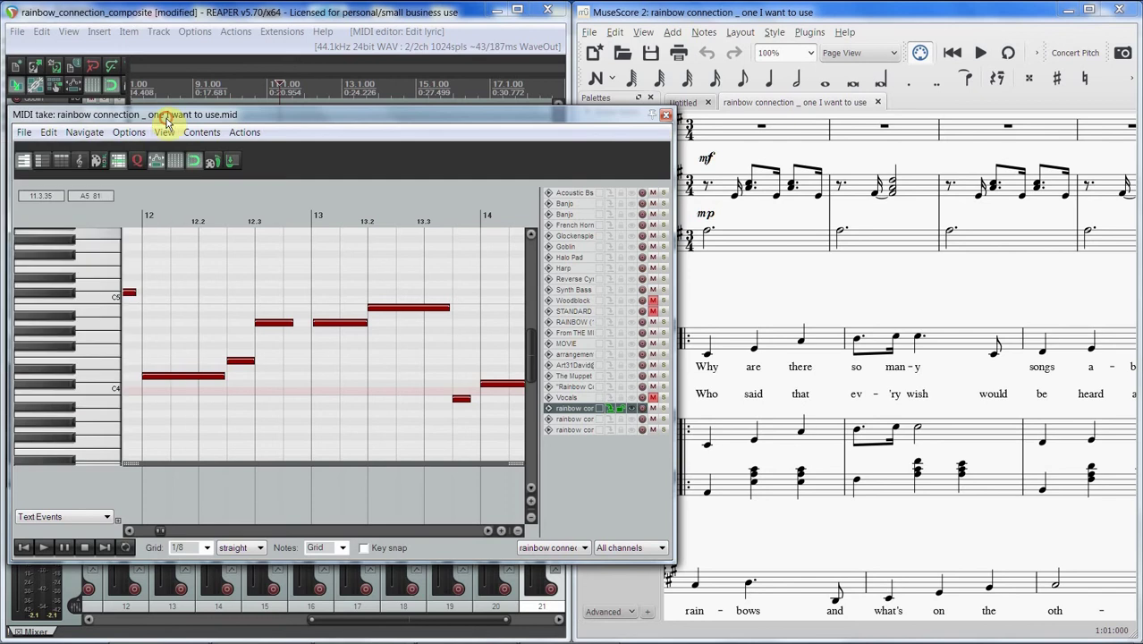
{"action": "left_click", "coordinate": [317, 324]}
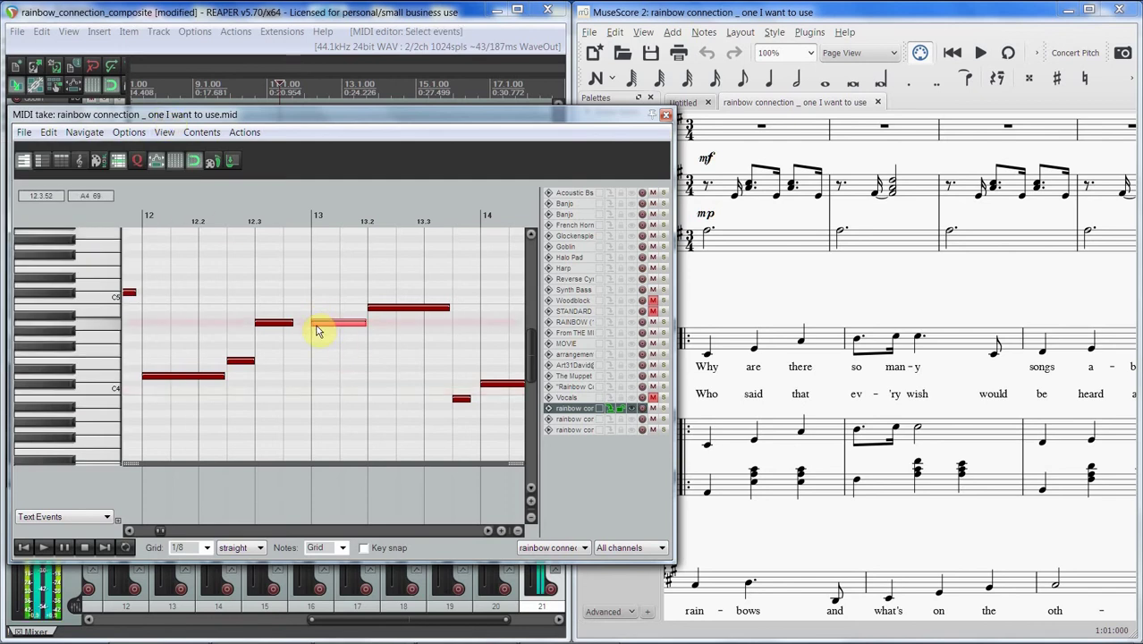
{"action": "left_click_drag", "start_coordinate": [317, 331], "coordinate": [326, 328]}
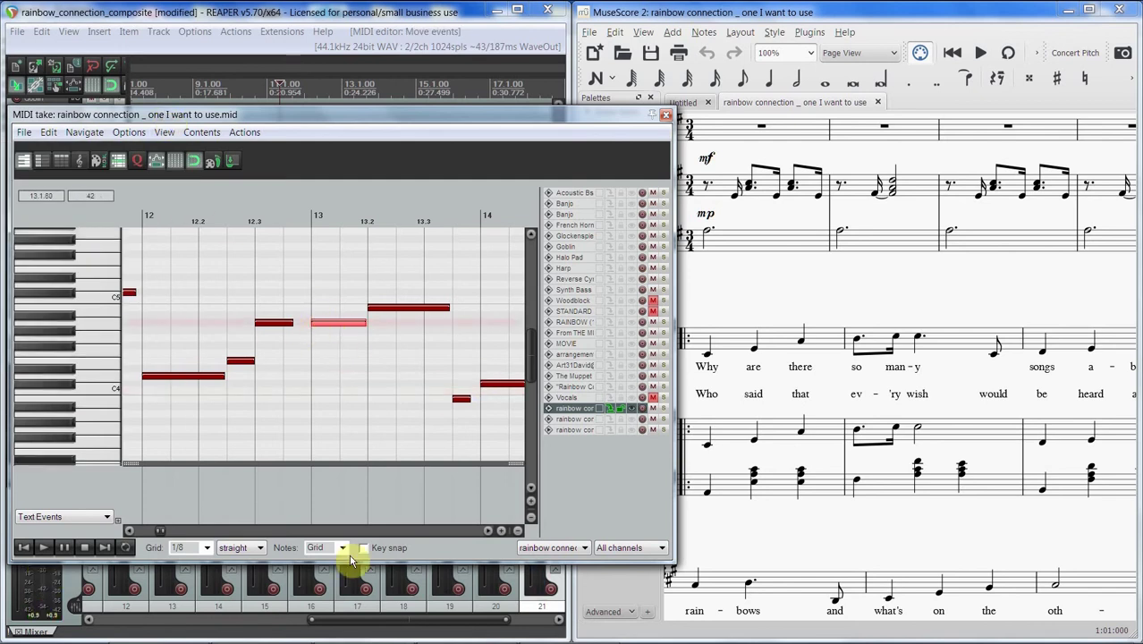
{"action": "left_click", "coordinate": [129, 531]}
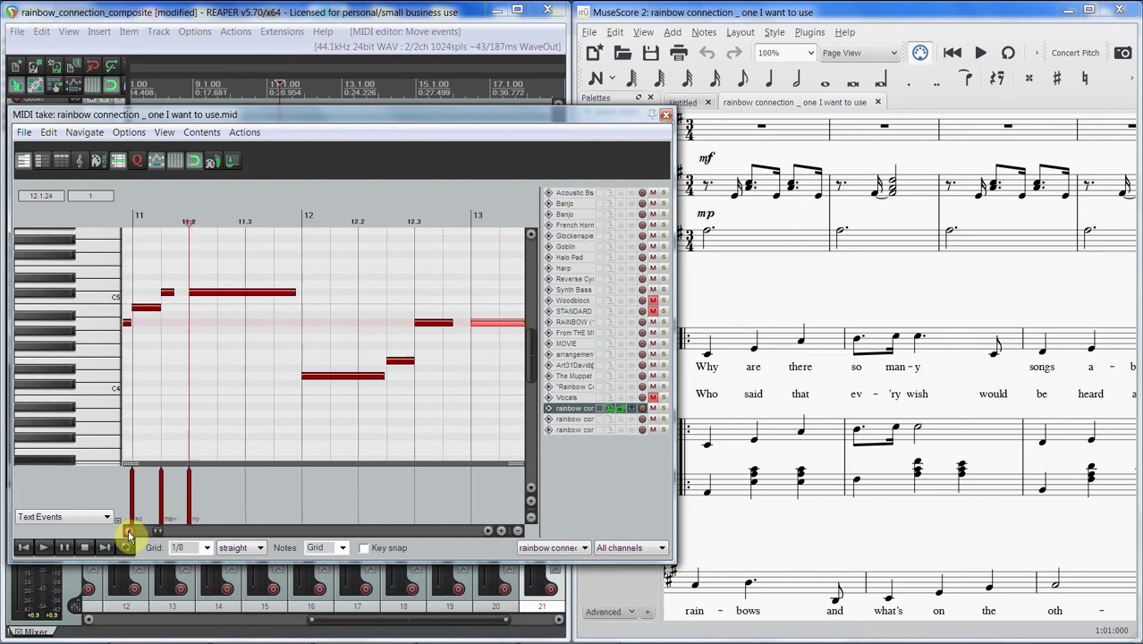
{"action": "left_click", "coordinate": [129, 532]}
{"action": "left_click", "coordinate": [164, 131]}
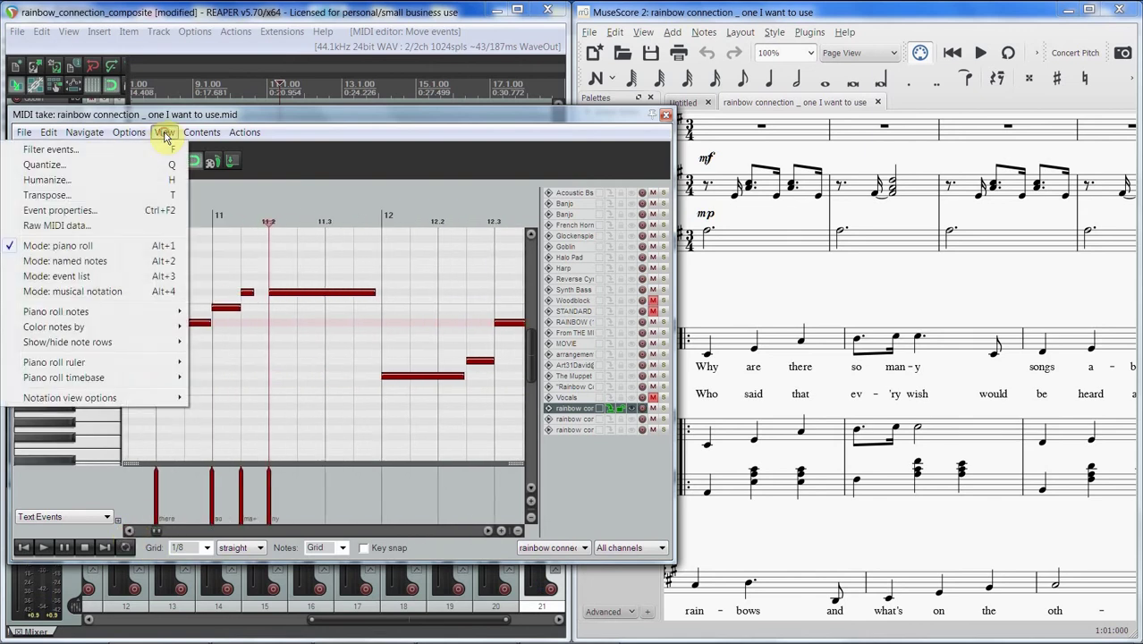
Step: Return to musical notation and open a Lyrics entry for the first note of measure 12
{"action": "left_click", "coordinate": [141, 293]}
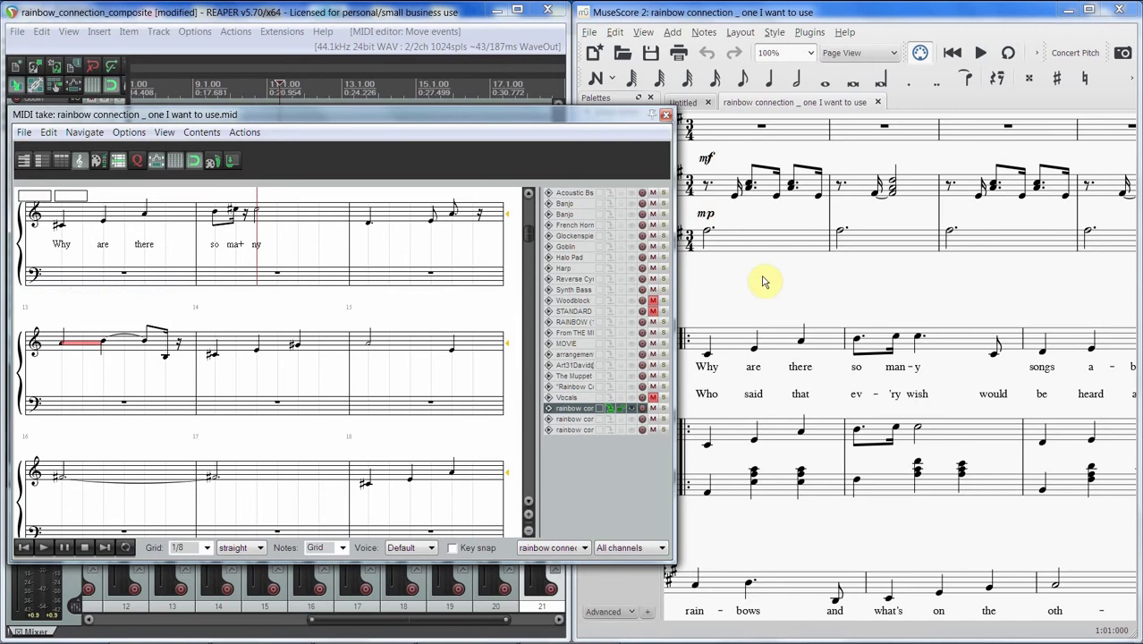
{"action": "left_click", "coordinate": [370, 224]}
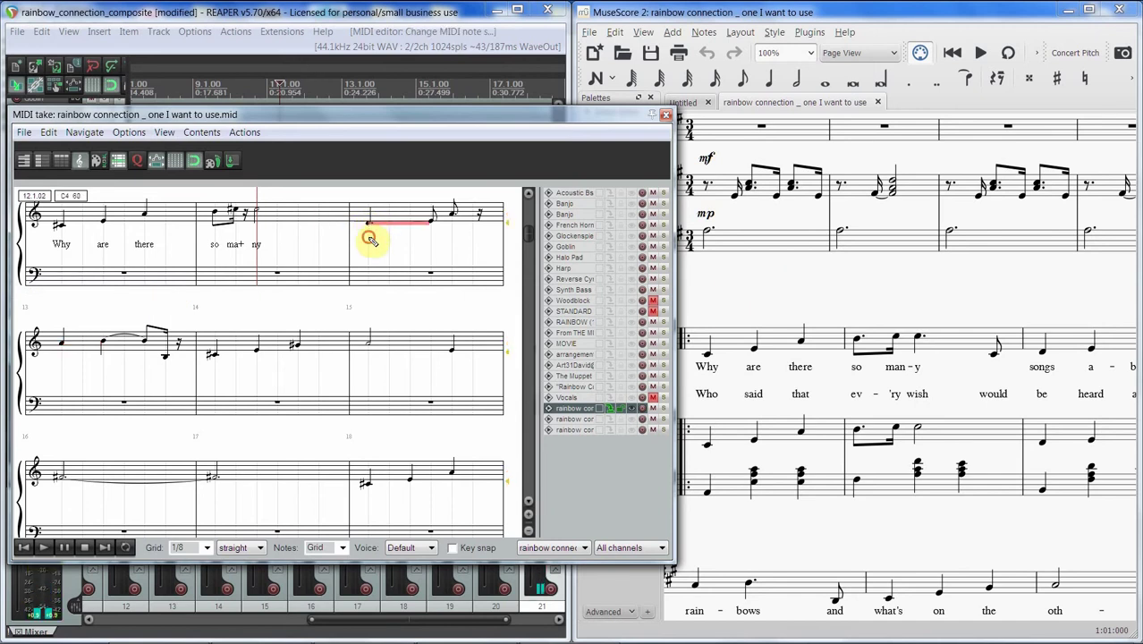
{"action": "left_click_drag", "start_coordinate": [365, 230], "coordinate": [368, 224]}
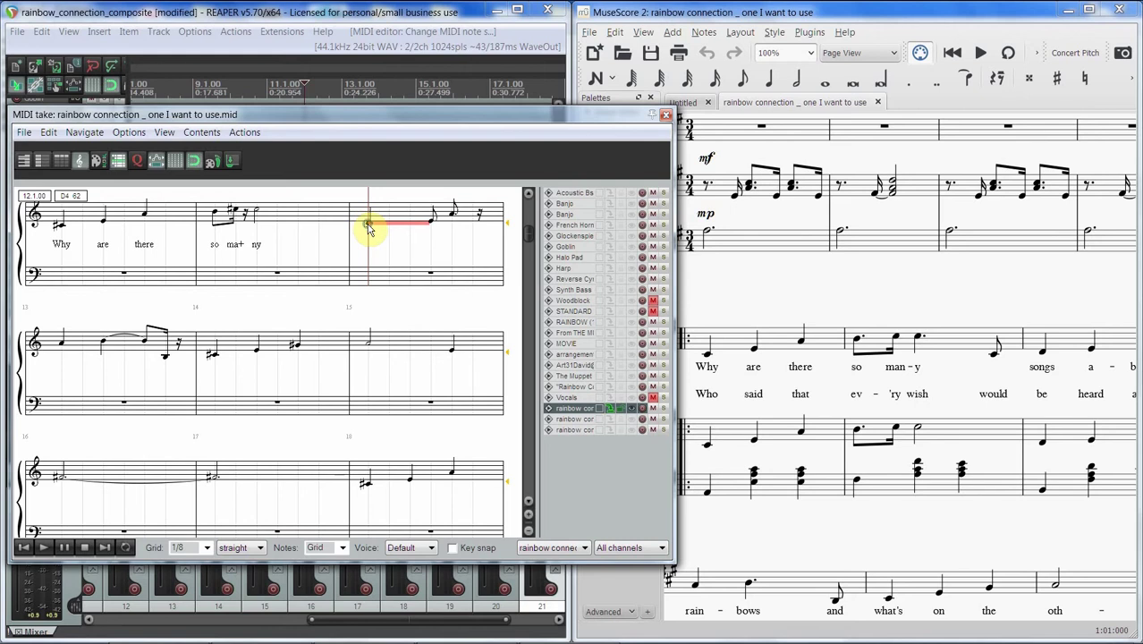
{"action": "right_click", "coordinate": [368, 224]}
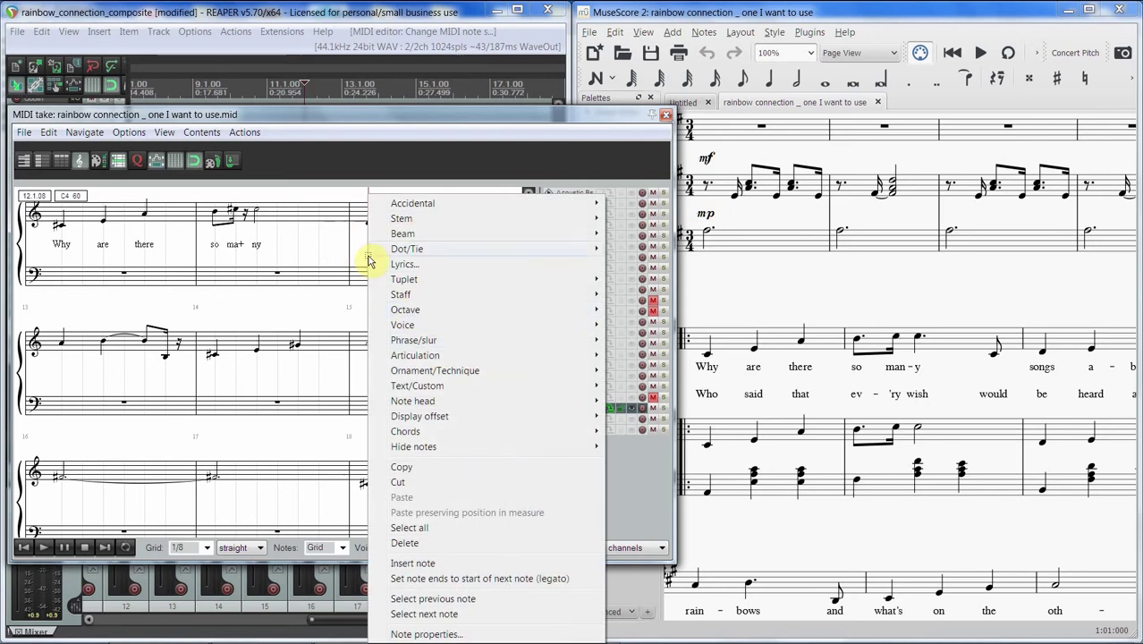
{"action": "left_click", "coordinate": [401, 265]}
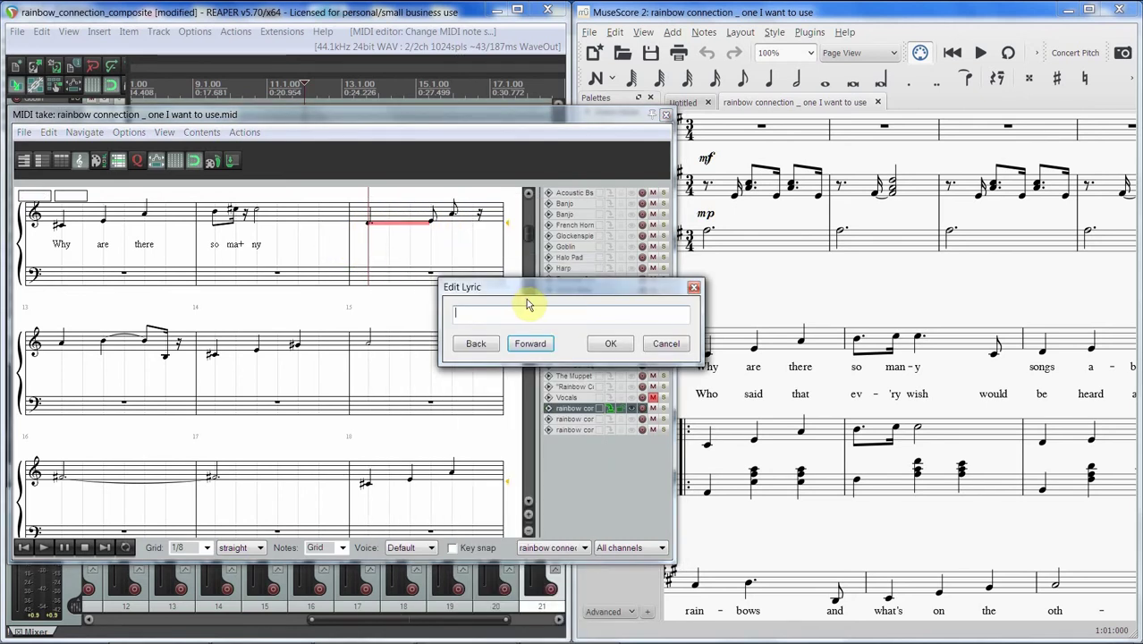
Step: Enter 'songs' and 'a+' under measure 12 and type 'bout' for the next note
{"action": "left_click_drag", "start_coordinate": [526, 300], "coordinate": [504, 297]}
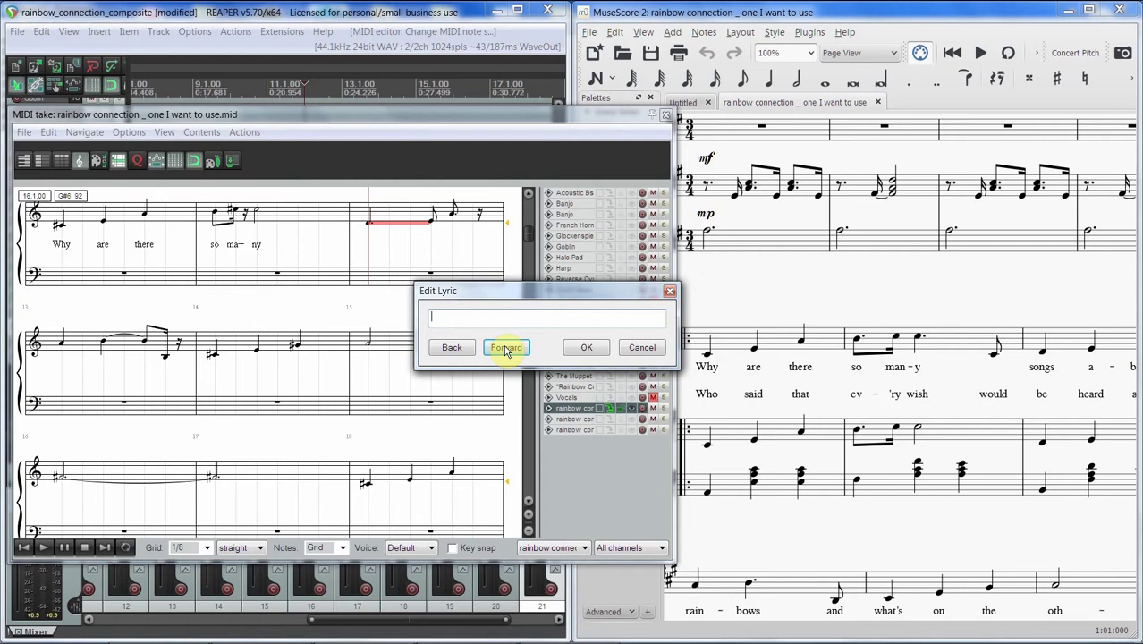
{"action": "type", "text": "aonfa"}
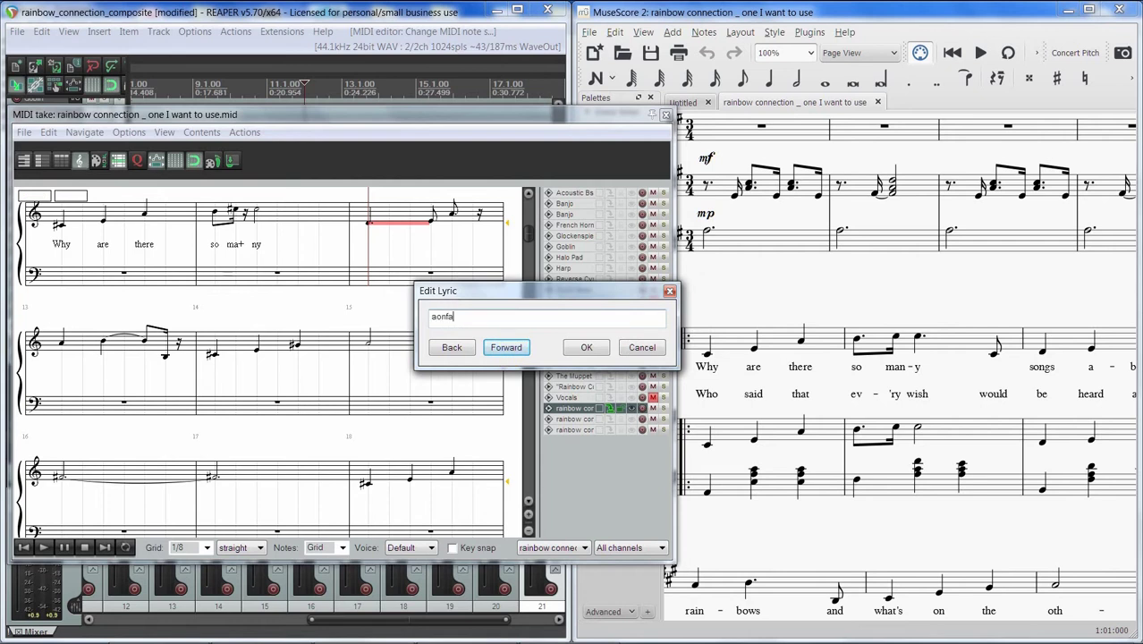
{"action": "type", "text": "ongs"}
{"action": "key", "text": "Return"}
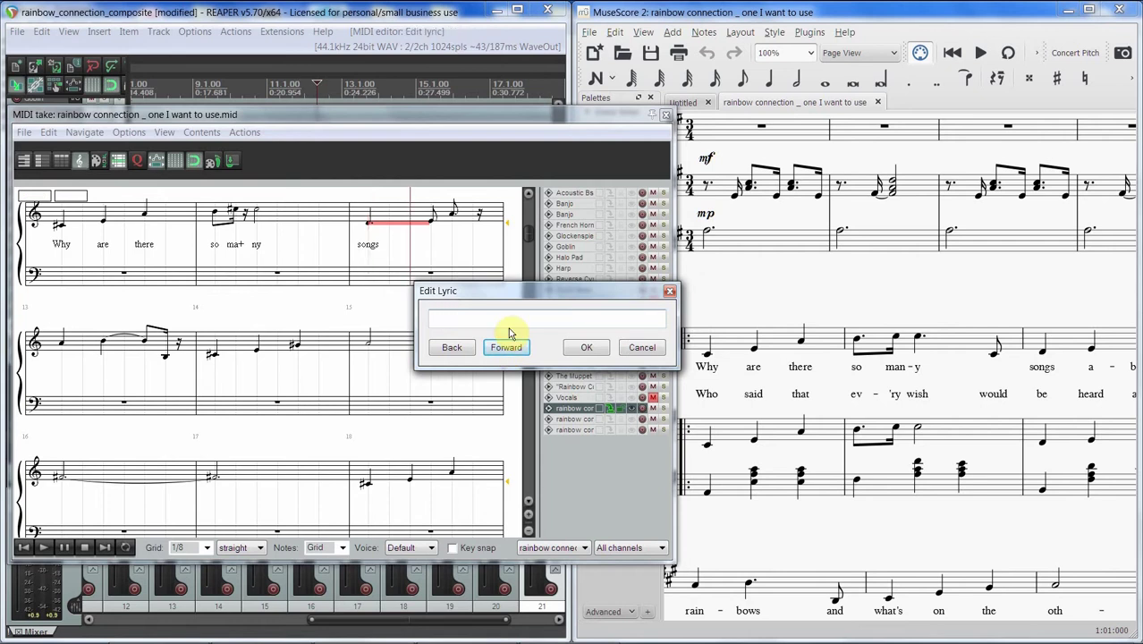
{"action": "type", "text": "a"}
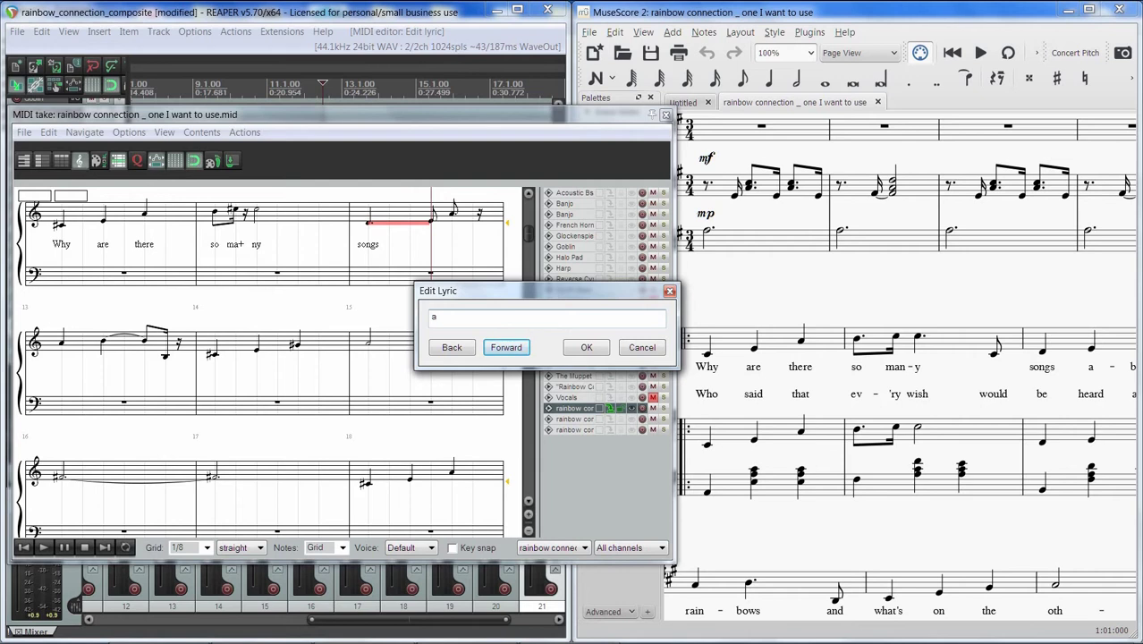
{"action": "type", "text": "+"}
{"action": "key", "text": "Return"}
{"action": "type", "text": "b"}
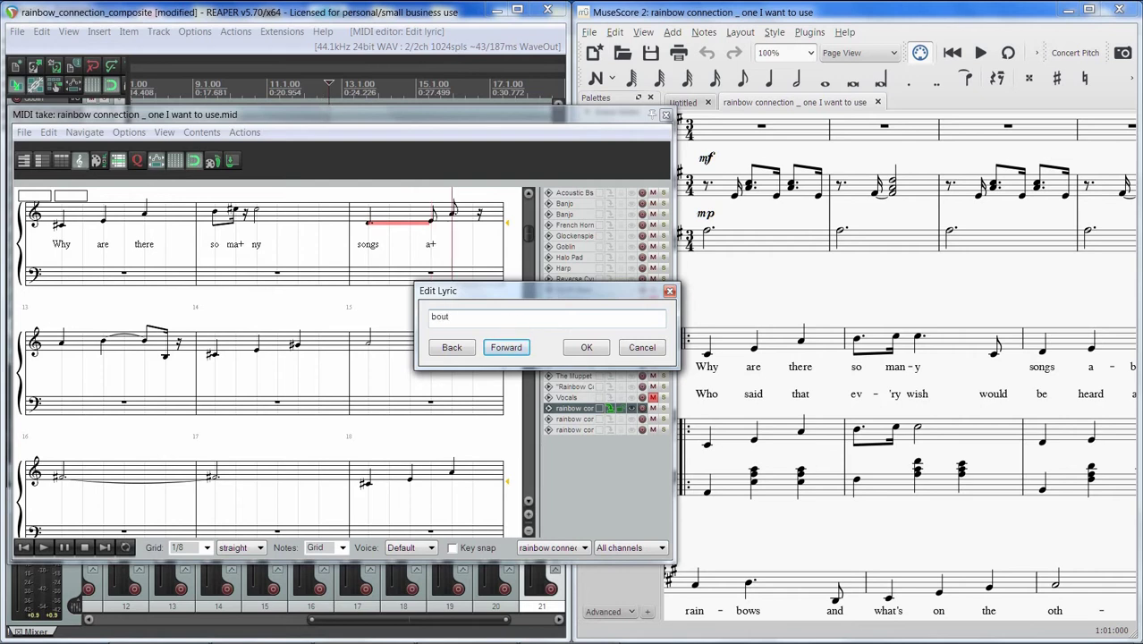
{"action": "type", "text": "out"}
{"action": "left_click_drag", "start_coordinate": [819, 297], "coordinate": [748, 248]}
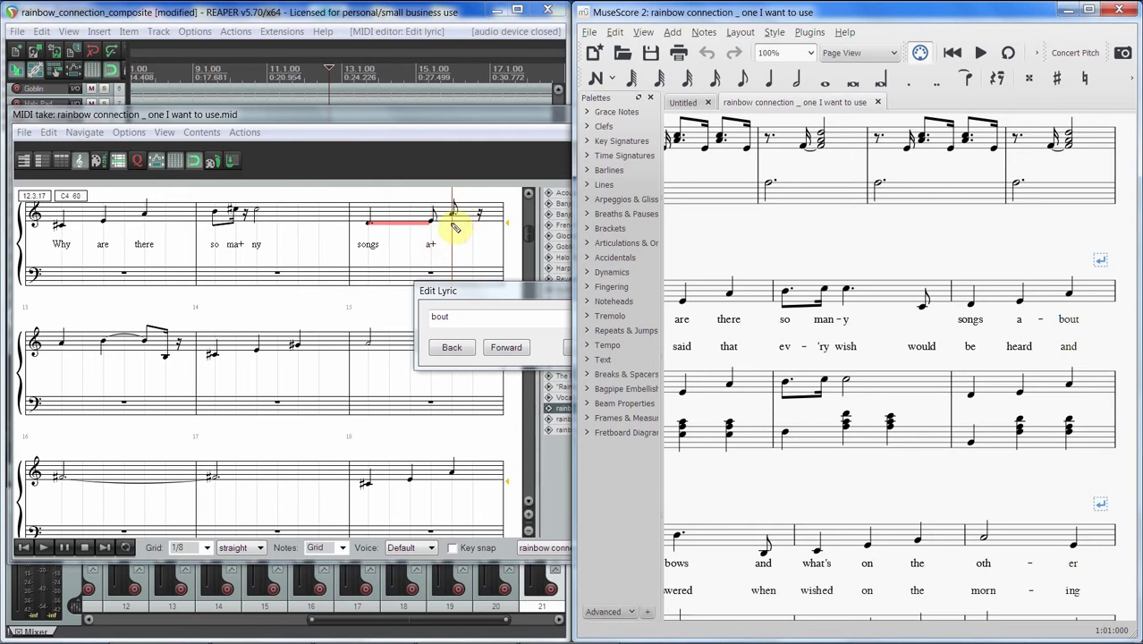
Step: Commit 'bout', then add the lyrics 'rain', 'bows' and 'and' to the next notes
{"action": "left_click_drag", "start_coordinate": [761, 447], "coordinate": [733, 340]}
{"action": "left_click", "coordinate": [475, 316]}
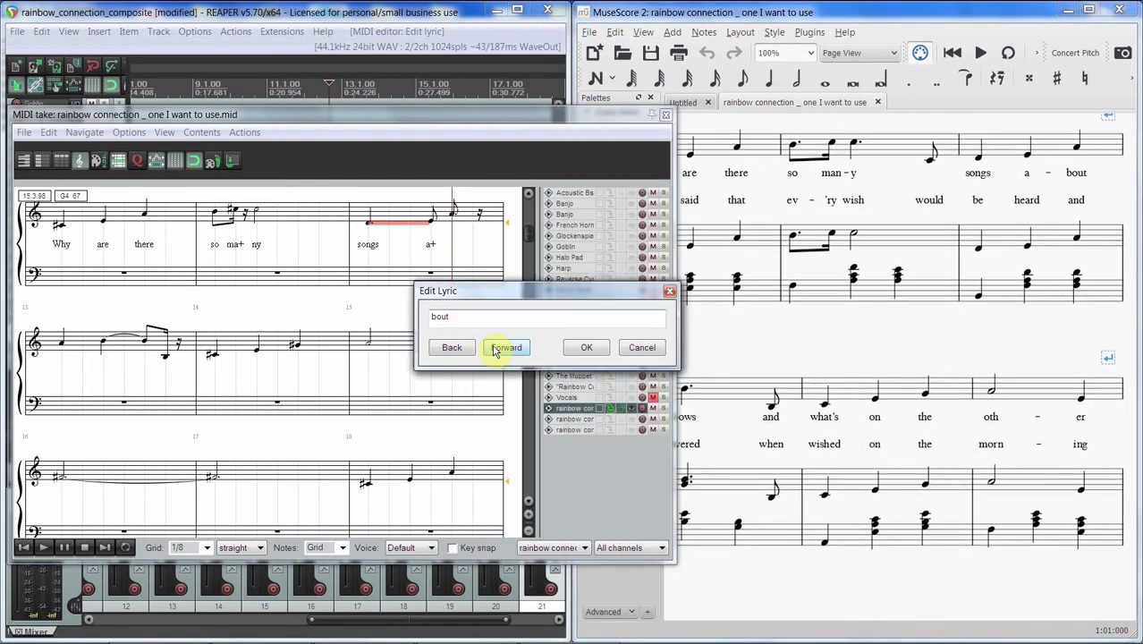
{"action": "key", "text": "Return"}
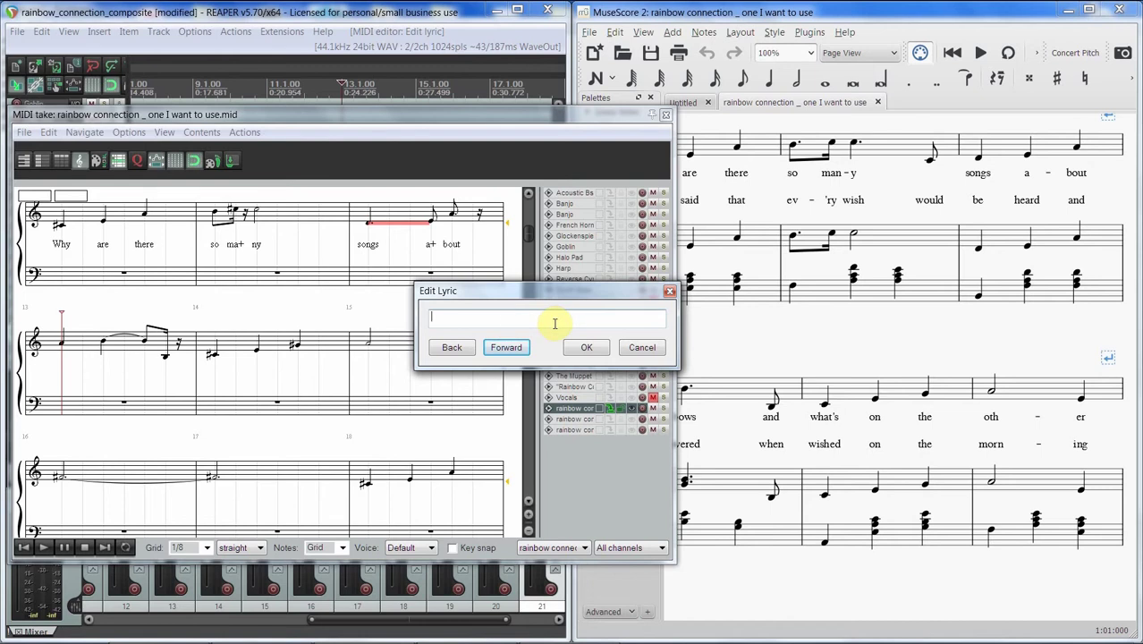
{"action": "type", "text": "rain"}
{"action": "key", "text": "Return"}
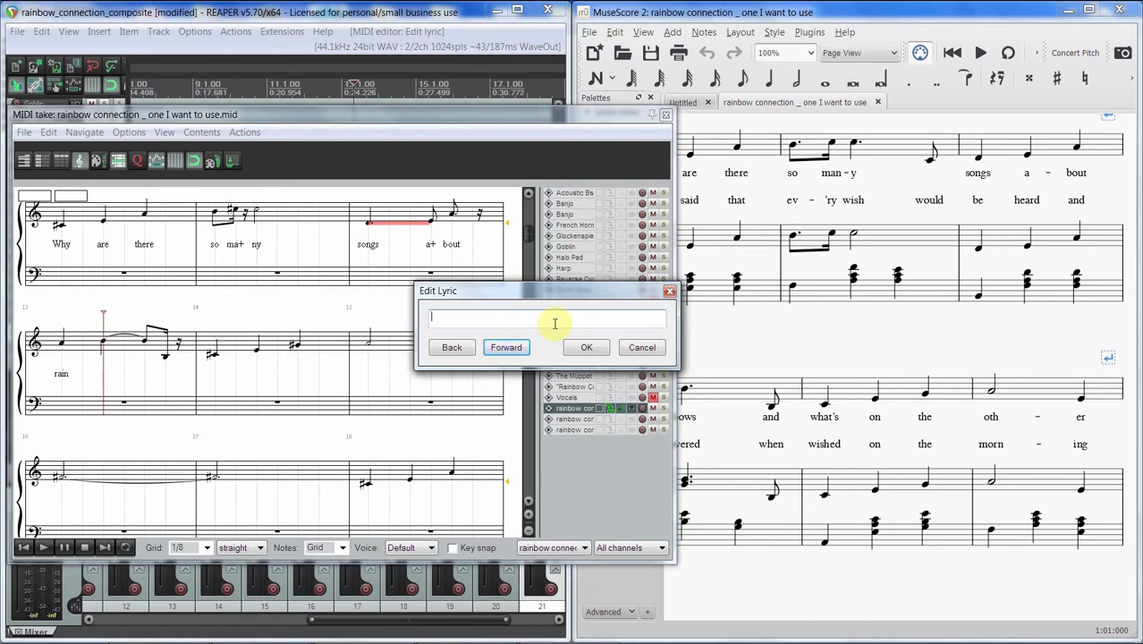
{"action": "type", "text": "bows"}
{"action": "key", "text": "Return"}
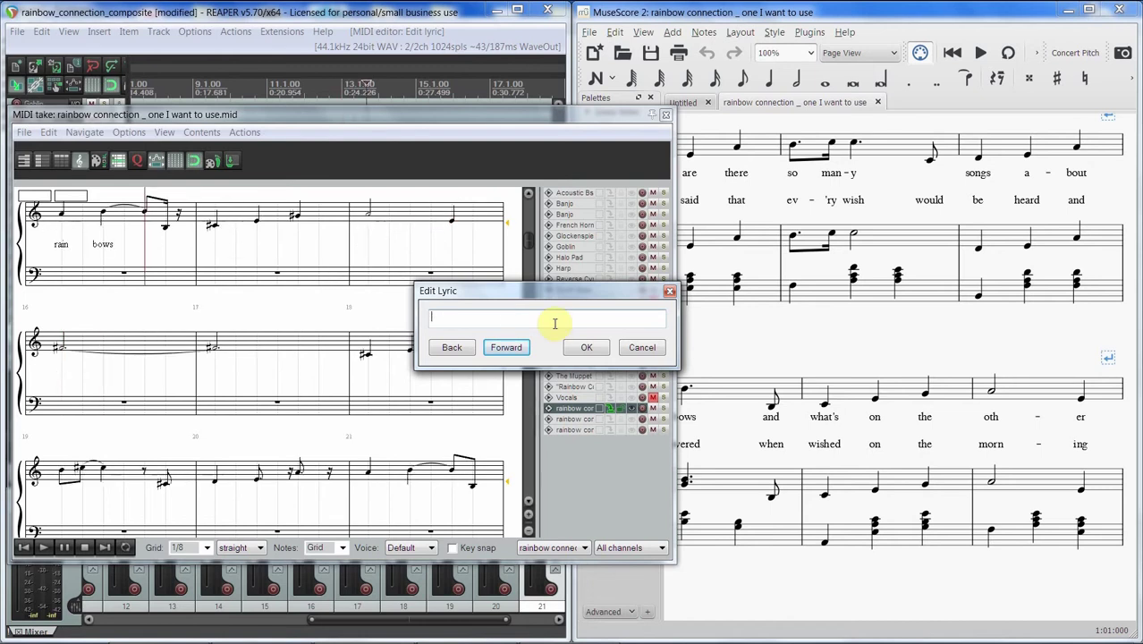
{"action": "type", "text": "and"}
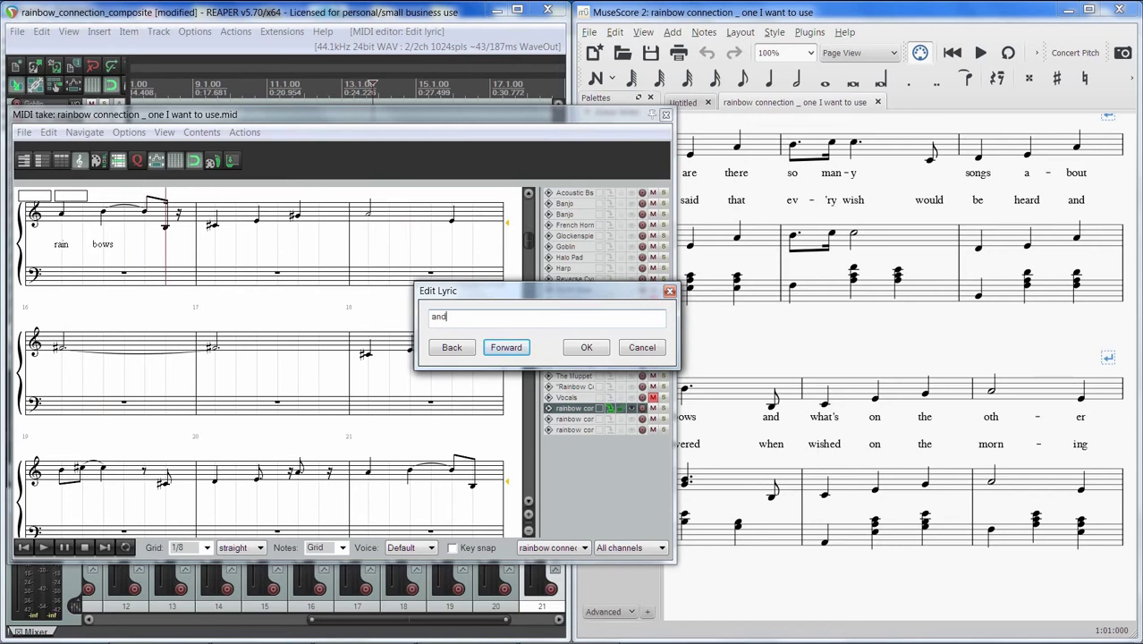
{"action": "key", "text": "Return"}
Step: Add the lyrics 'what's', 'on', 'the', 'oth+' and 'er' to the following notes
{"action": "type", "text": "what's"}
{"action": "key", "text": "Return"}
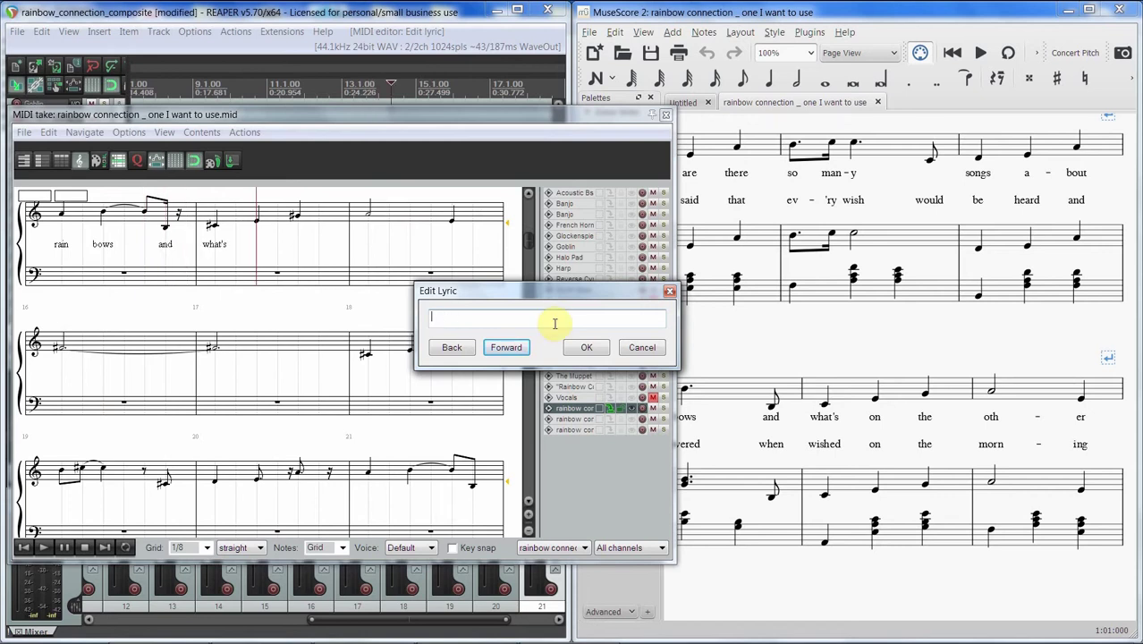
{"action": "type", "text": "on"}
{"action": "key", "text": "Return"}
{"action": "type", "text": "the"}
{"action": "key", "text": "Return"}
{"action": "type", "text": "oth-"}
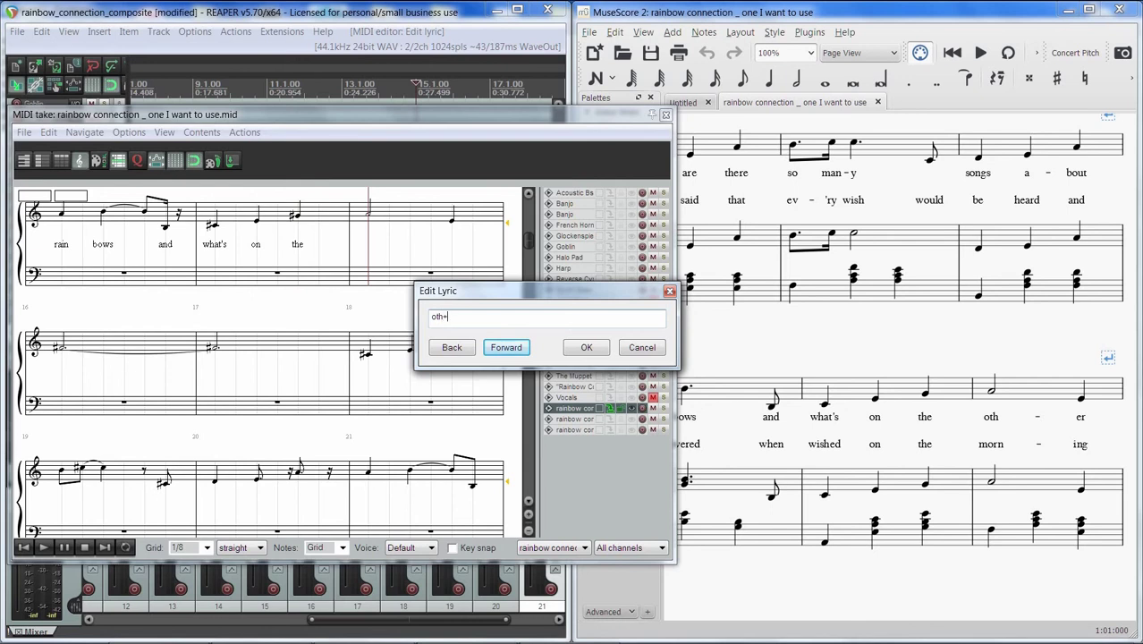
{"action": "key", "text": "Return"}
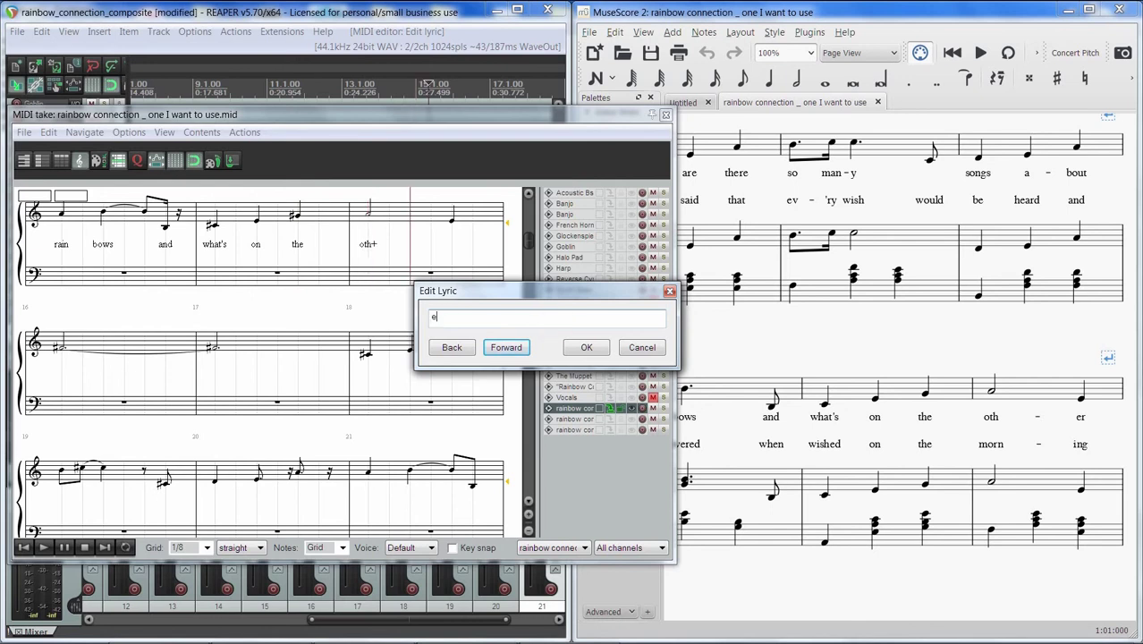
{"action": "type", "text": "e"}
{"action": "key", "text": "Return"}
{"action": "type", "text": "r"}
{"action": "key", "text": "Return"}
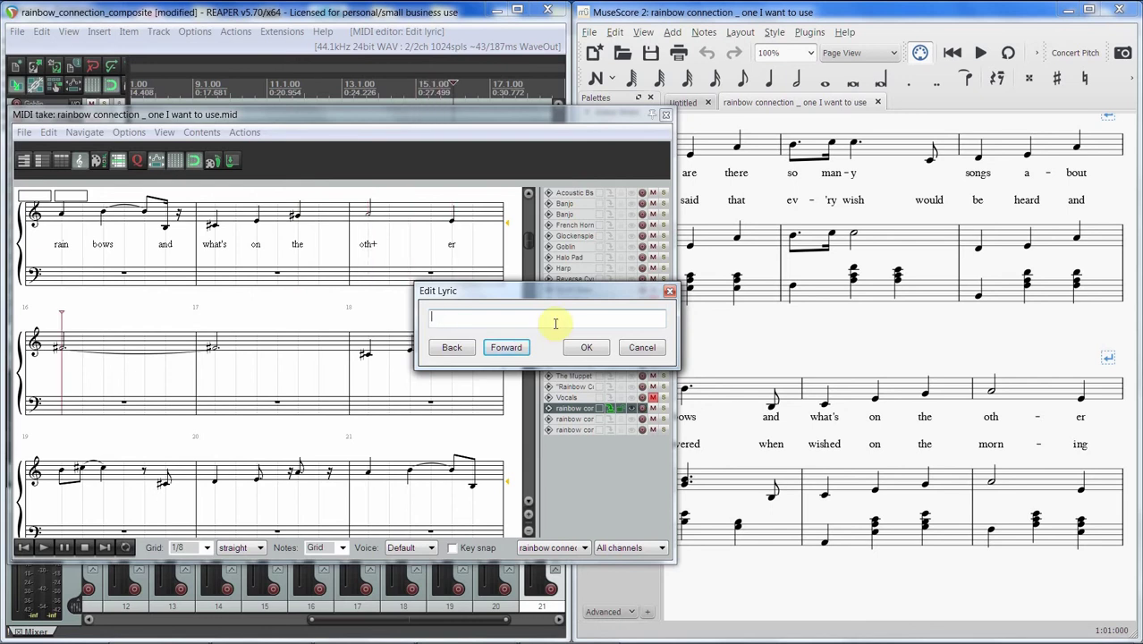
{"action": "left_click_drag", "start_coordinate": [959, 332], "coordinate": [707, 546]}
Step: Add the lyrics 'side', 'Rain' and 'bows' to the next melody notes
{"action": "left_click_drag", "start_coordinate": [1114, 295], "coordinate": [791, 411]}
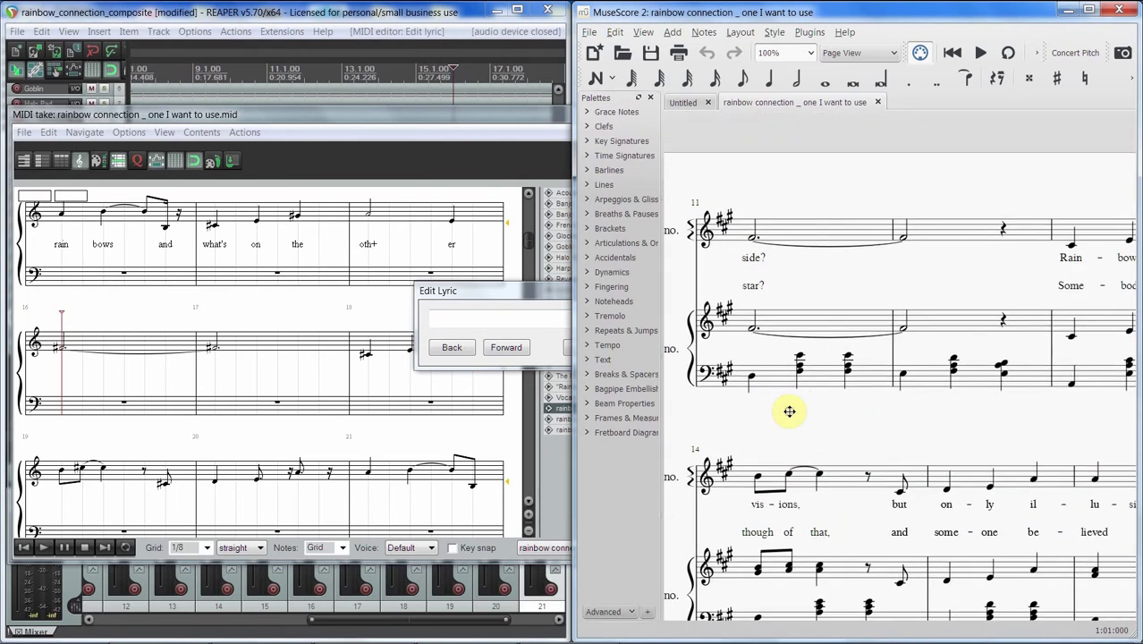
{"action": "left_click", "coordinate": [500, 322]}
{"action": "type", "text": "si"}
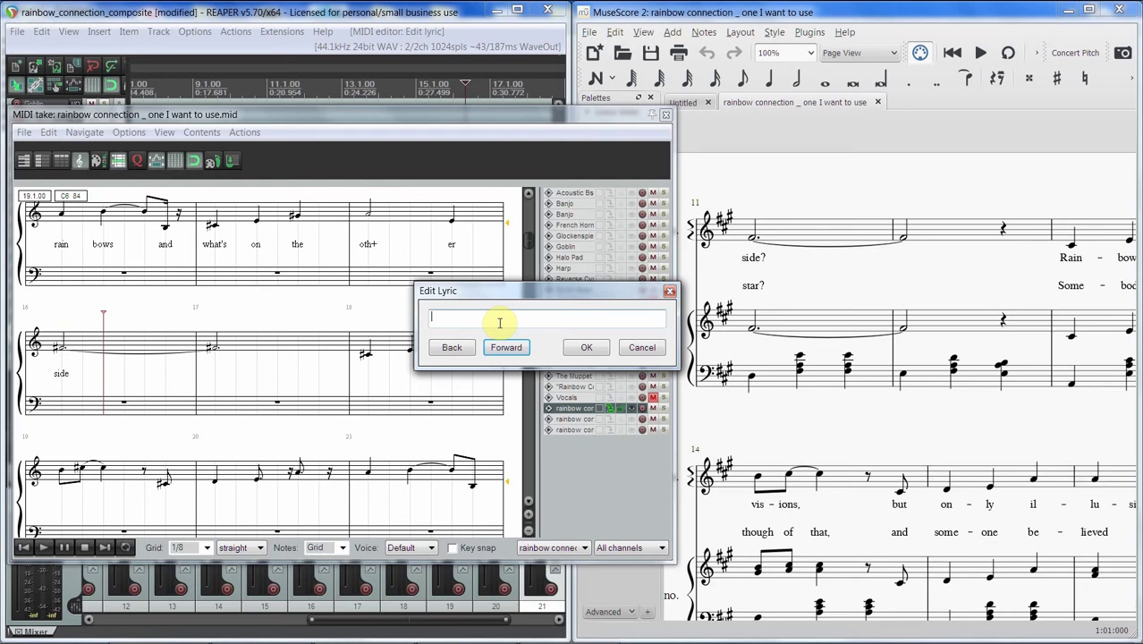
{"action": "key", "text": "Return"}
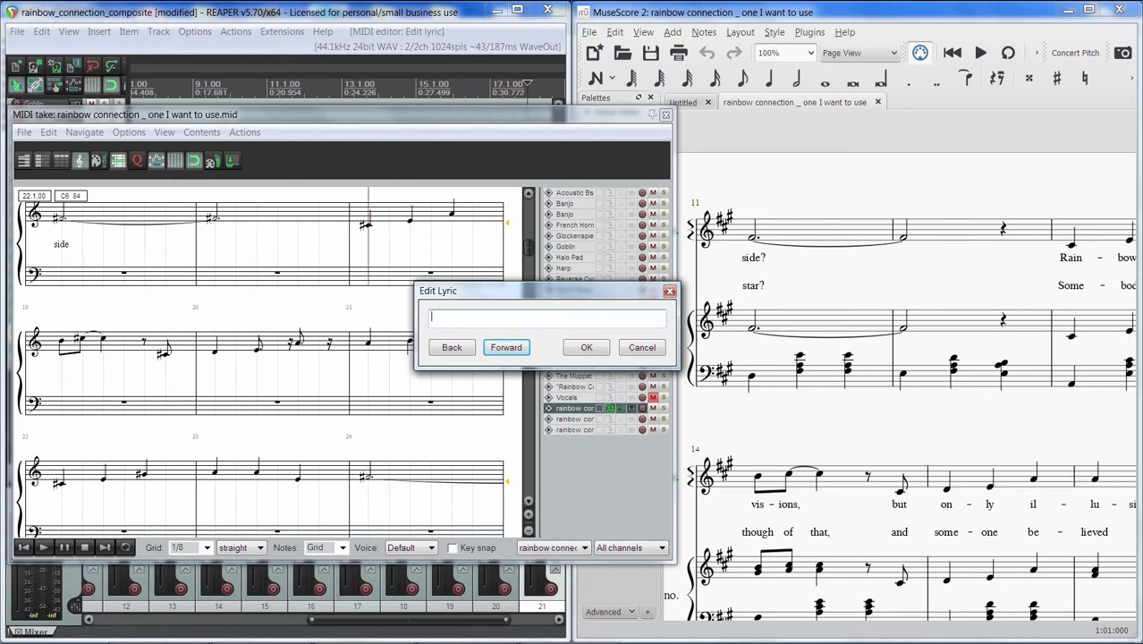
{"action": "type", "text": "Rain"}
{"action": "key", "text": "Return"}
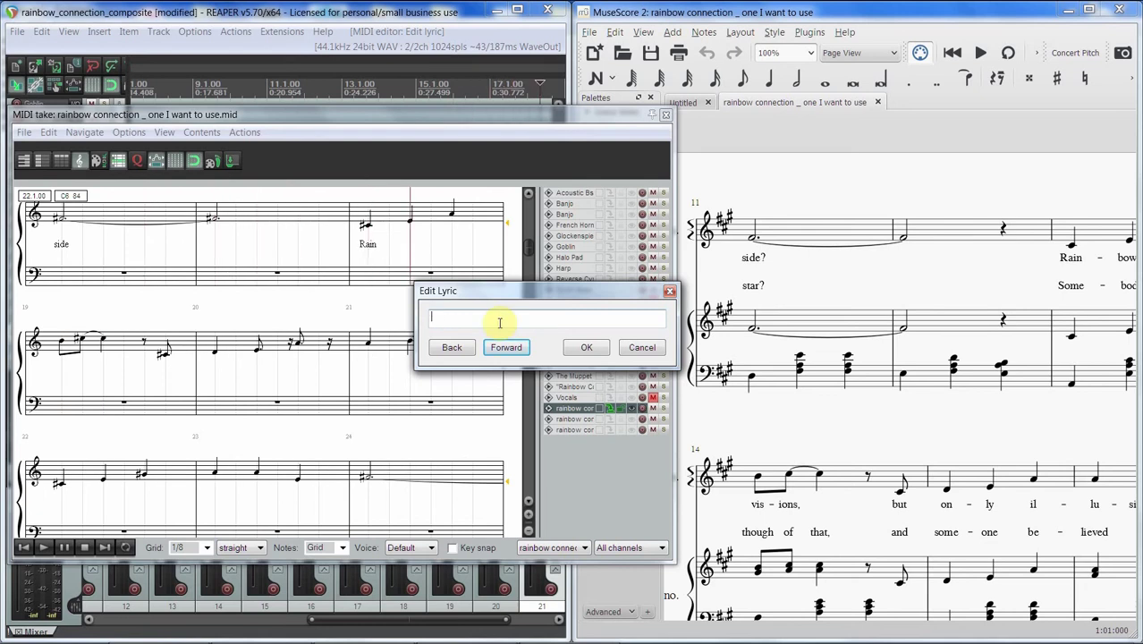
{"action": "type", "text": "bows"}
{"action": "key", "text": "Return"}
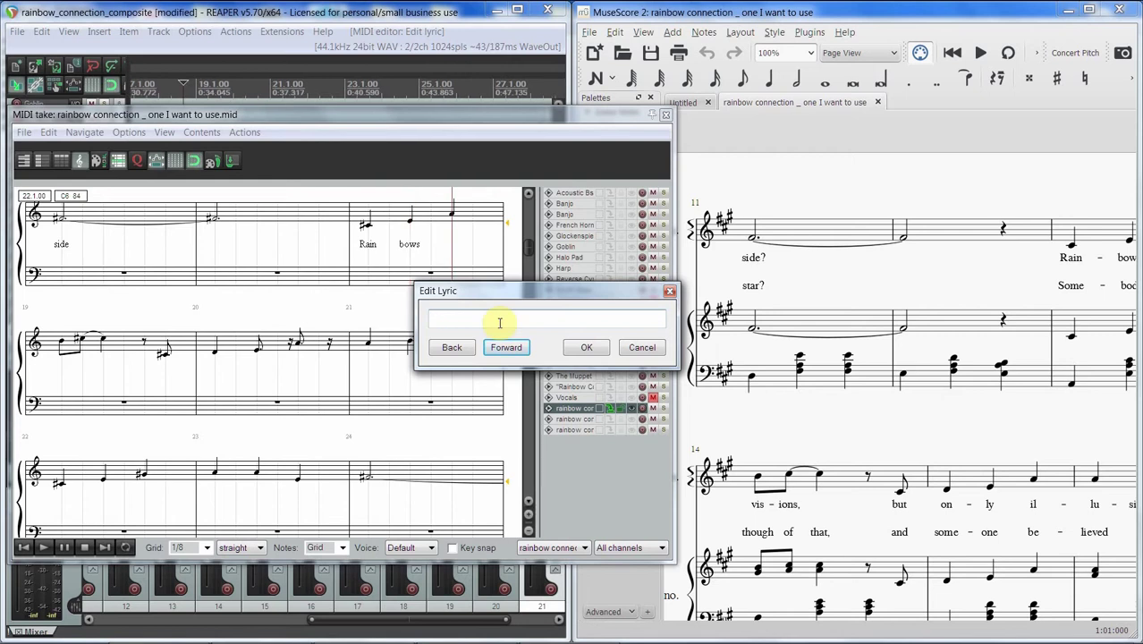
Step: Check 'Rain-bows are' in the MuseScore score and add the lyric 'are' after 'bows'
{"action": "left_click", "coordinate": [912, 204]}
{"action": "left_click_drag", "start_coordinate": [876, 215], "coordinate": [800, 192]}
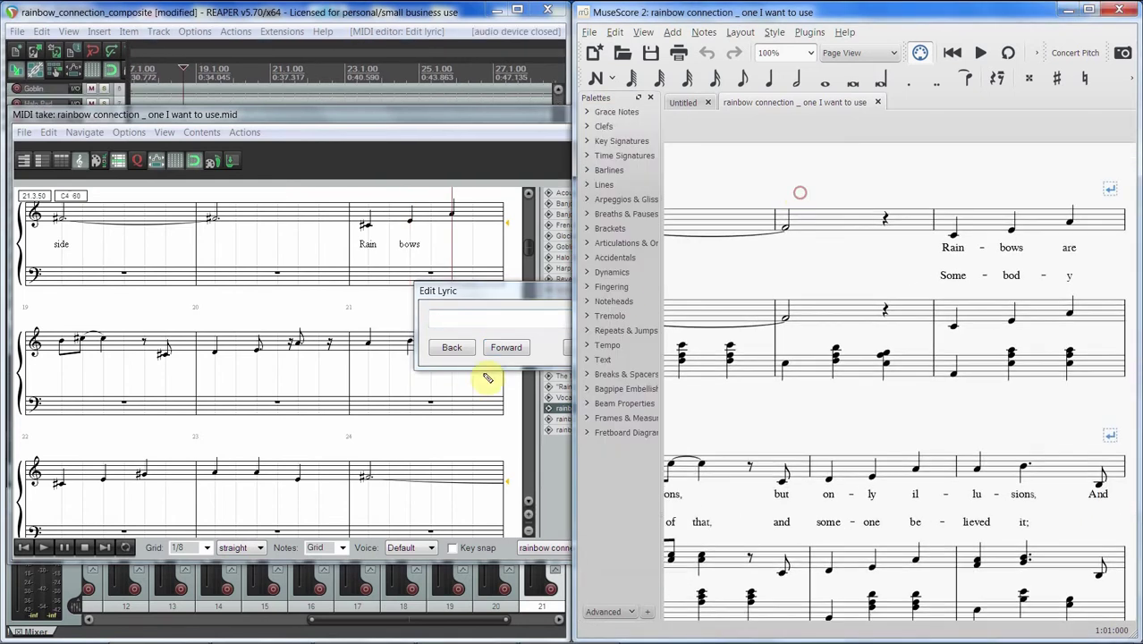
{"action": "left_click", "coordinate": [505, 318]}
{"action": "type", "text": "are"}
{"action": "key", "text": "Return"}
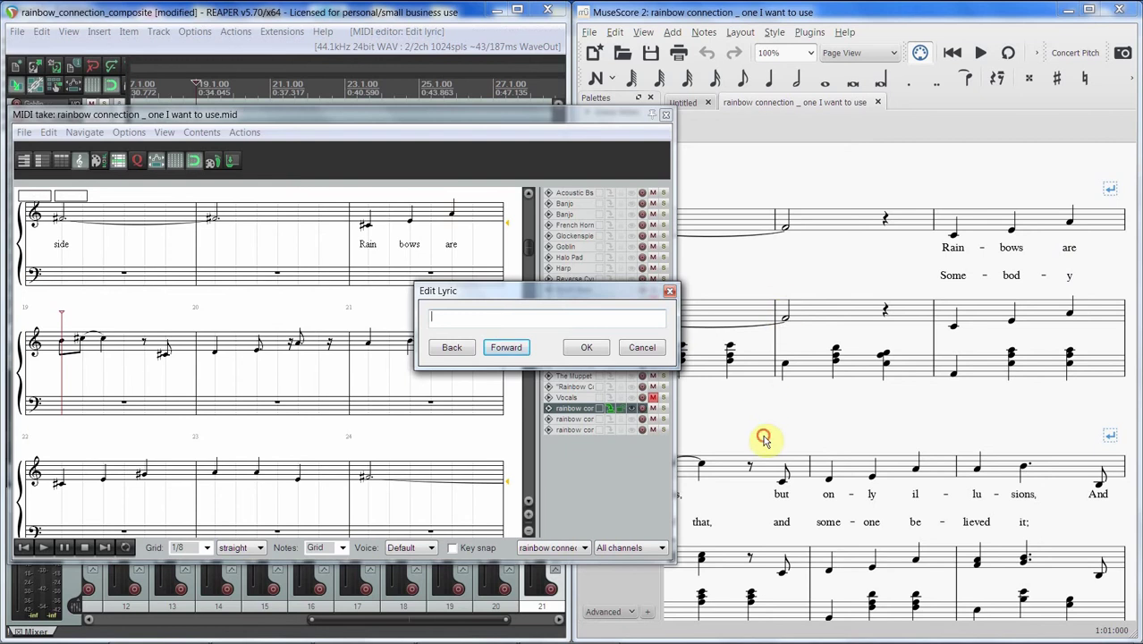
{"action": "left_click_drag", "start_coordinate": [761, 439], "coordinate": [874, 344]}
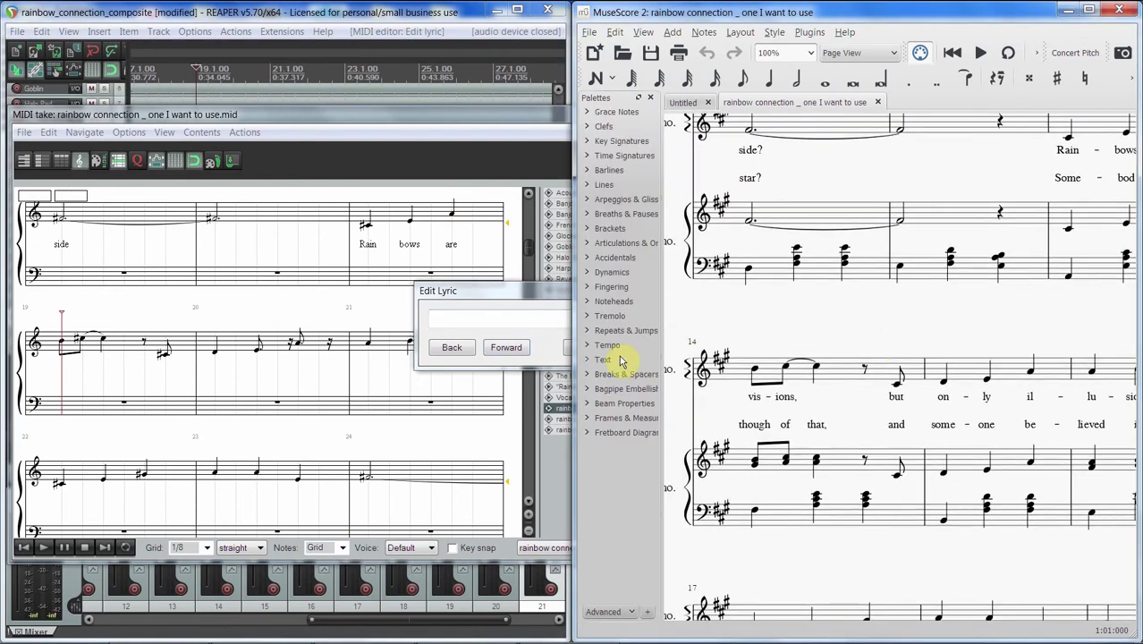
{"action": "left_click", "coordinate": [522, 315]}
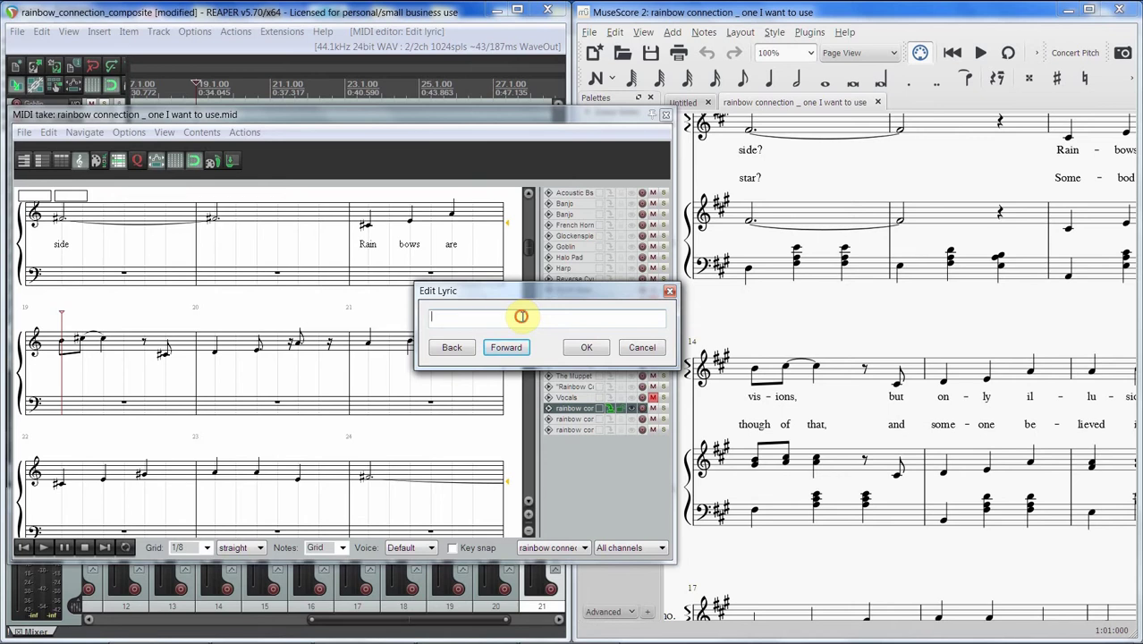
Step: Commit vis+, ions, but, on+, ly and il+ on successive melody notes
{"action": "type", "text": "vis-"}
{"action": "key", "text": "Return"}
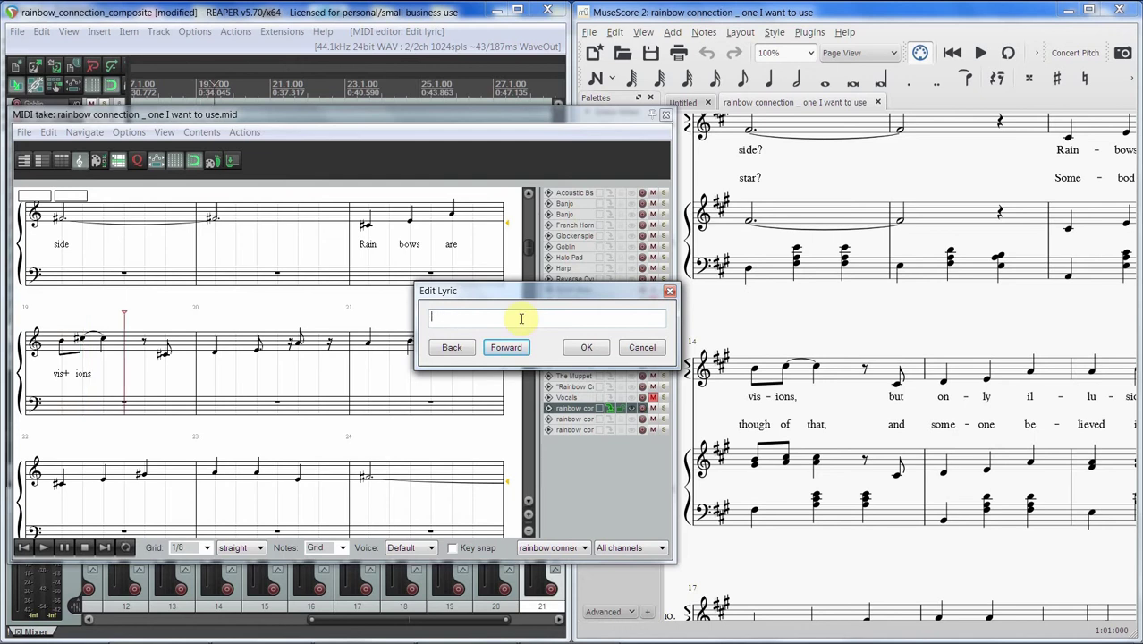
{"action": "key", "text": "Return"}
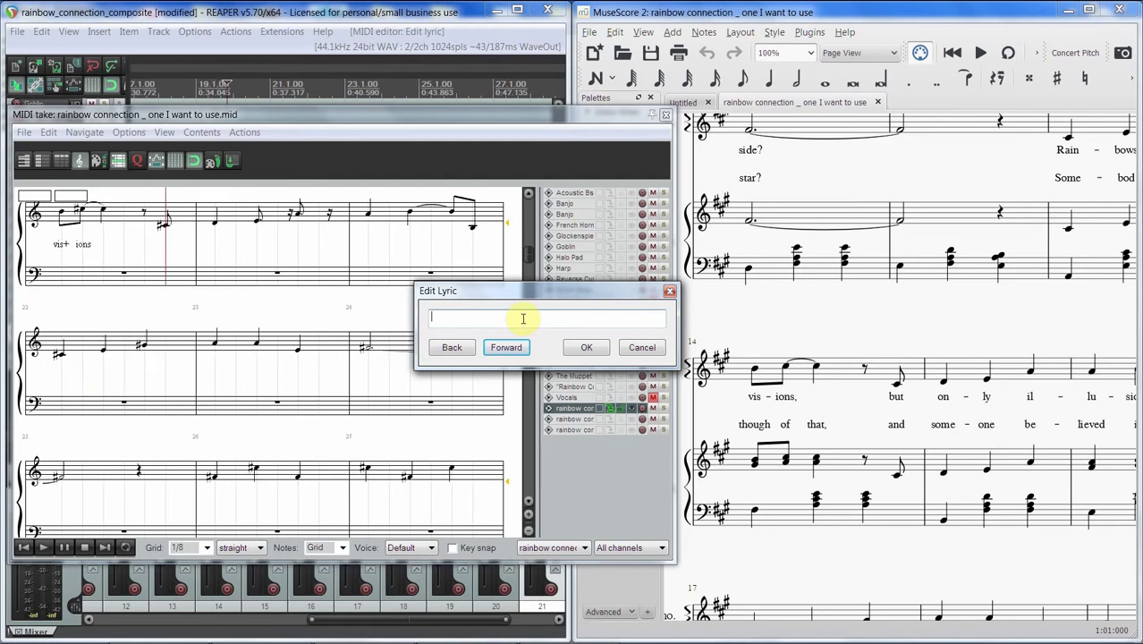
{"action": "type", "text": "but"}
{"action": "key", "text": "Return"}
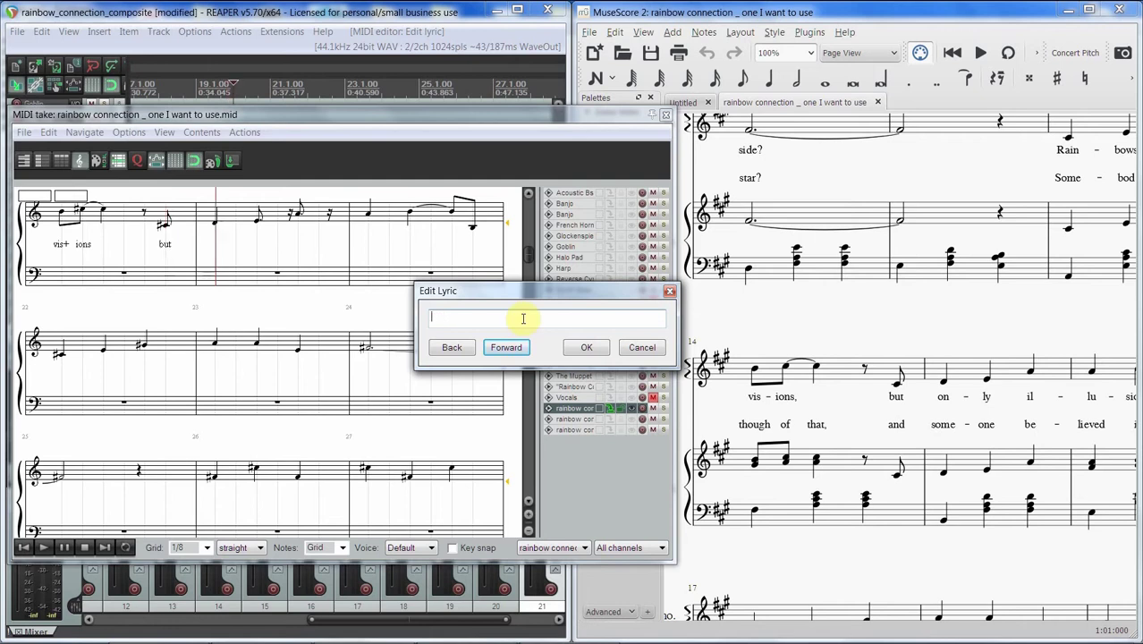
{"action": "type", "text": "o"}
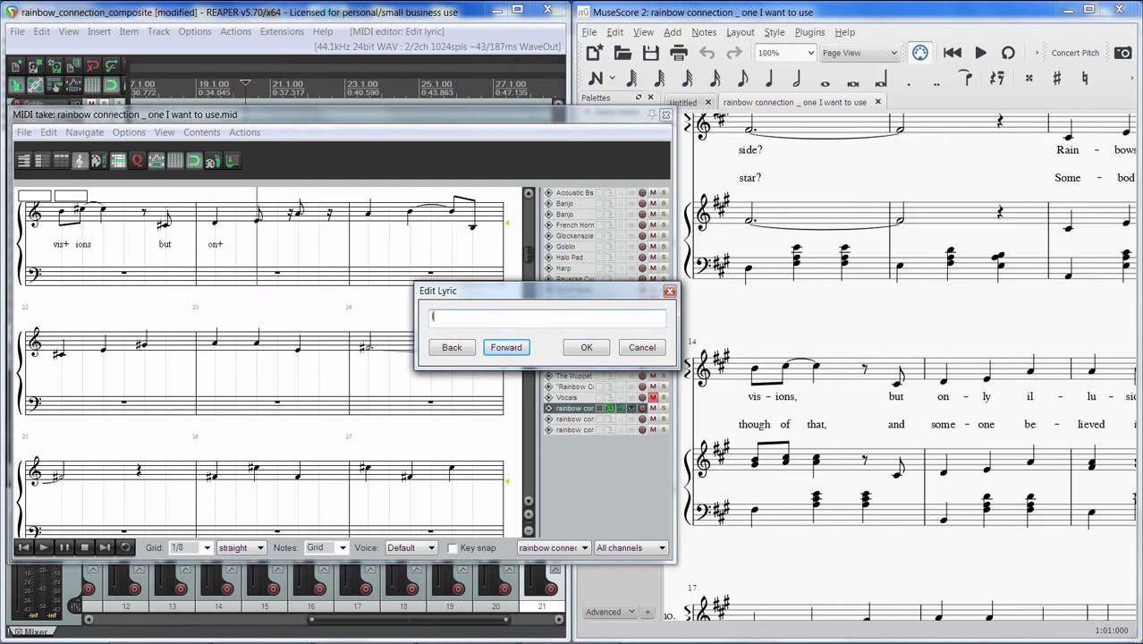
{"action": "key", "text": "Return"}
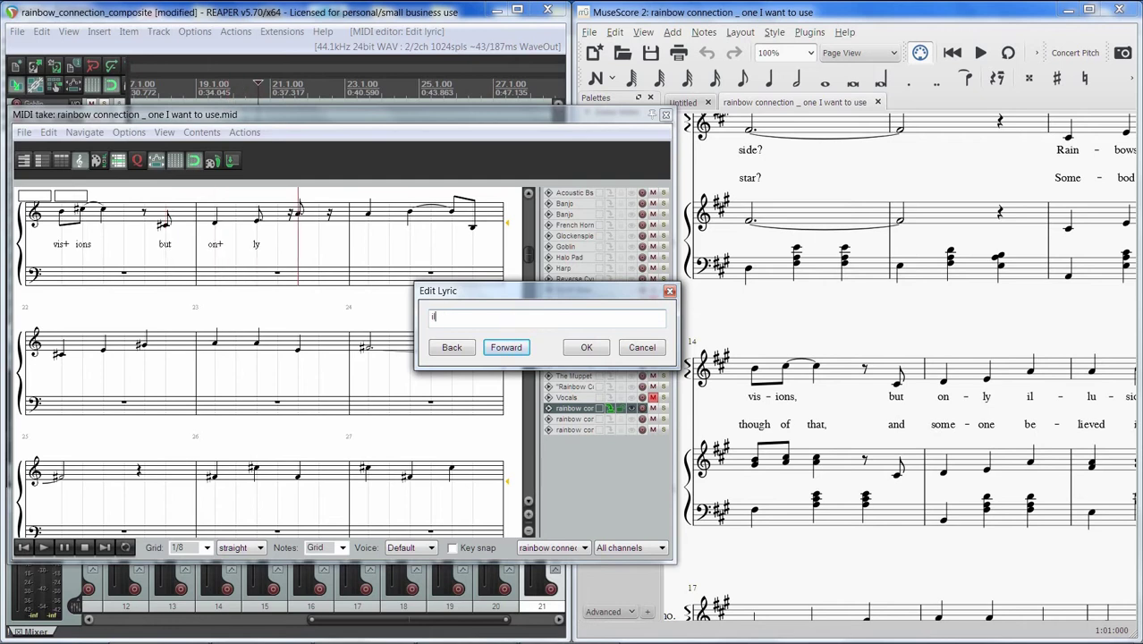
{"action": "key", "text": "Return"}
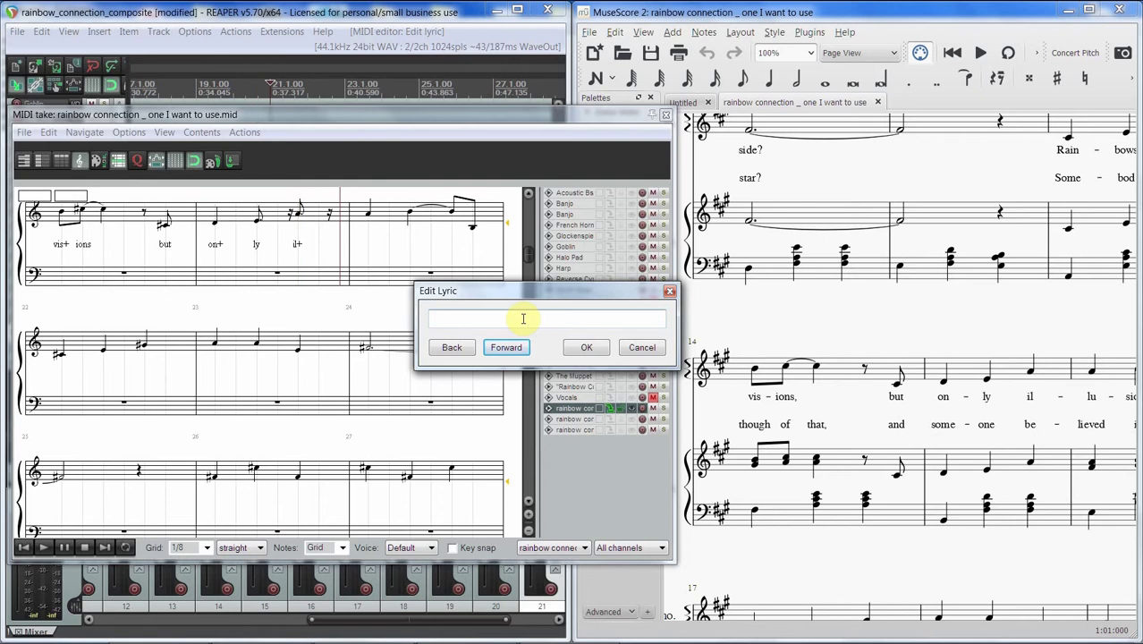
{"action": "key", "text": "Return"}
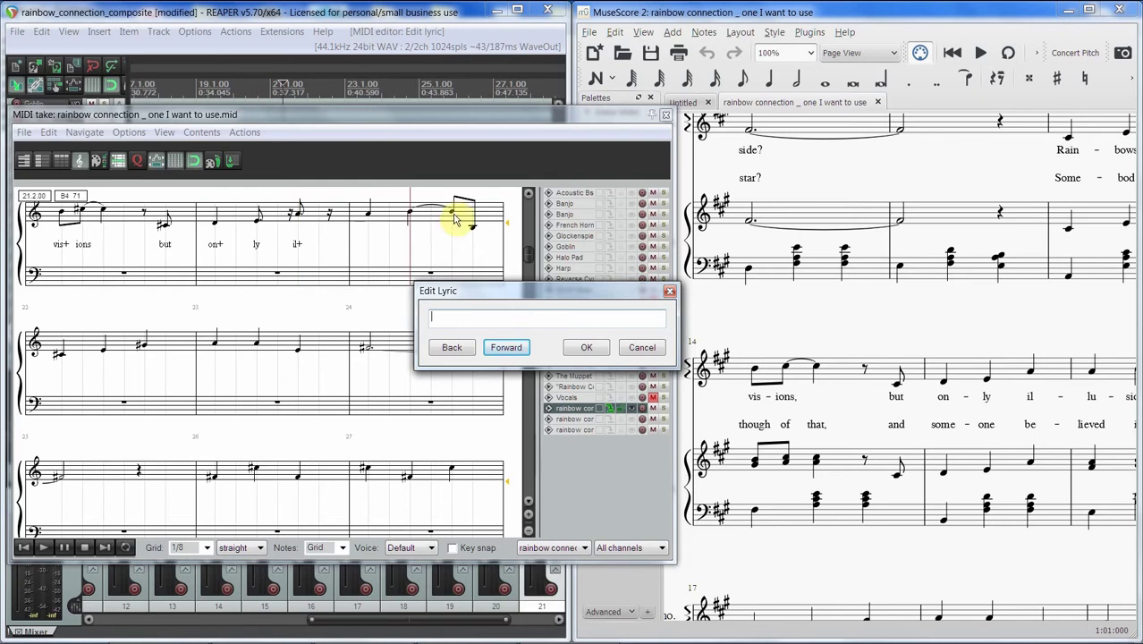
Step: Select the next note and enter the syllables lu+ and sion
{"action": "right_click", "coordinate": [354, 211]}
{"action": "left_click", "coordinate": [377, 179]}
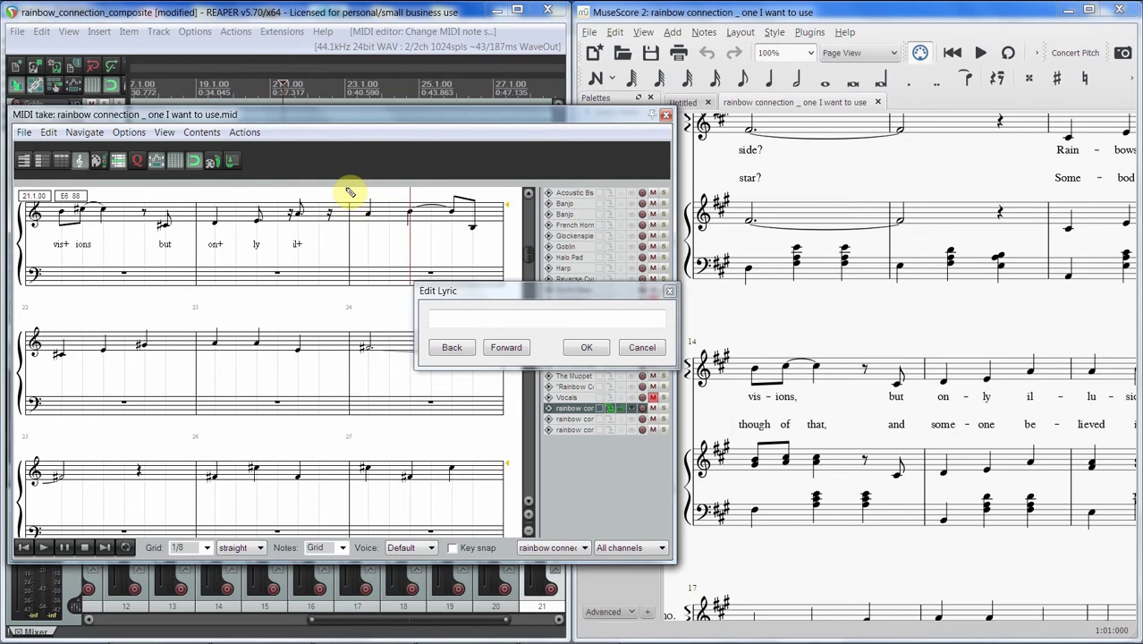
{"action": "left_click", "coordinate": [351, 197]}
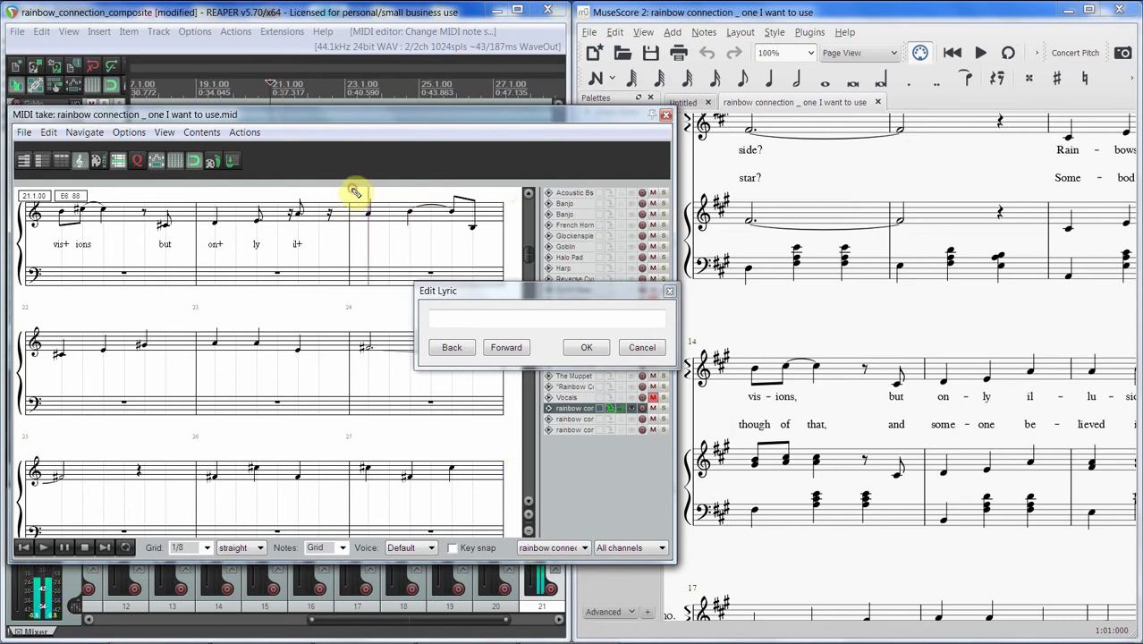
{"action": "left_click", "coordinate": [511, 315]}
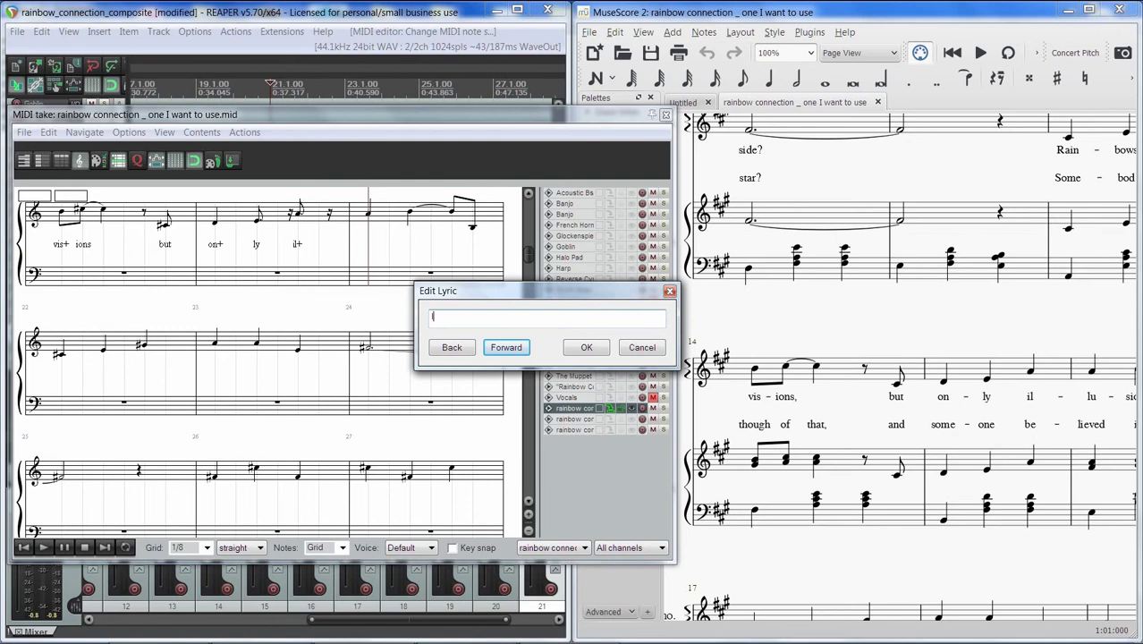
{"action": "type", "text": "lu+"}
{"action": "key", "text": "Return"}
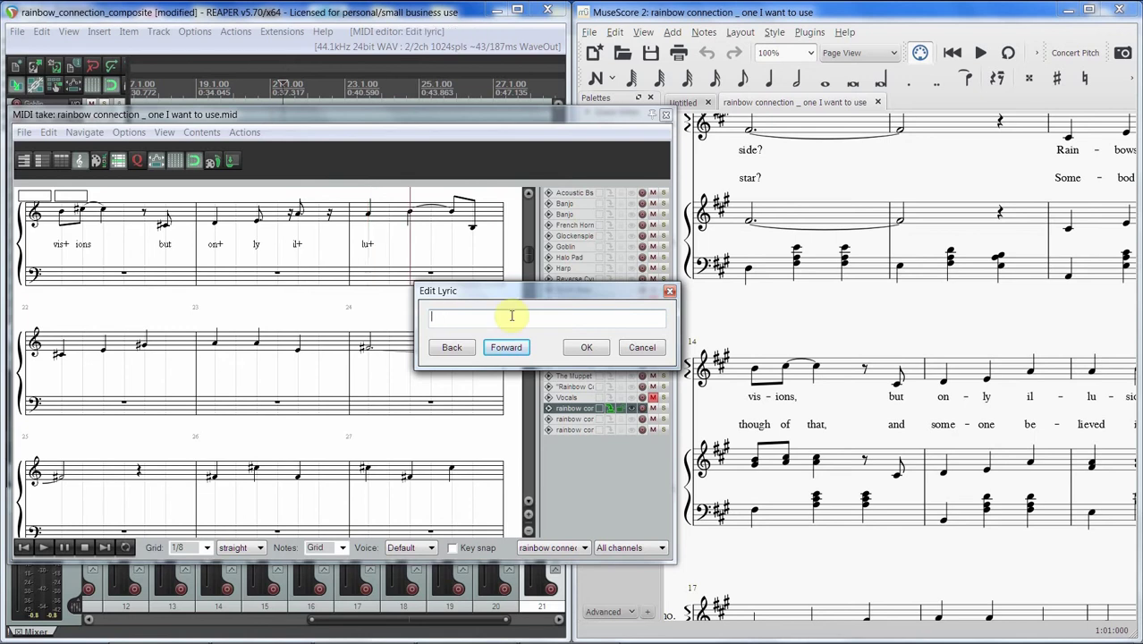
{"action": "type", "text": "sion"}
{"action": "key", "text": "Return"}
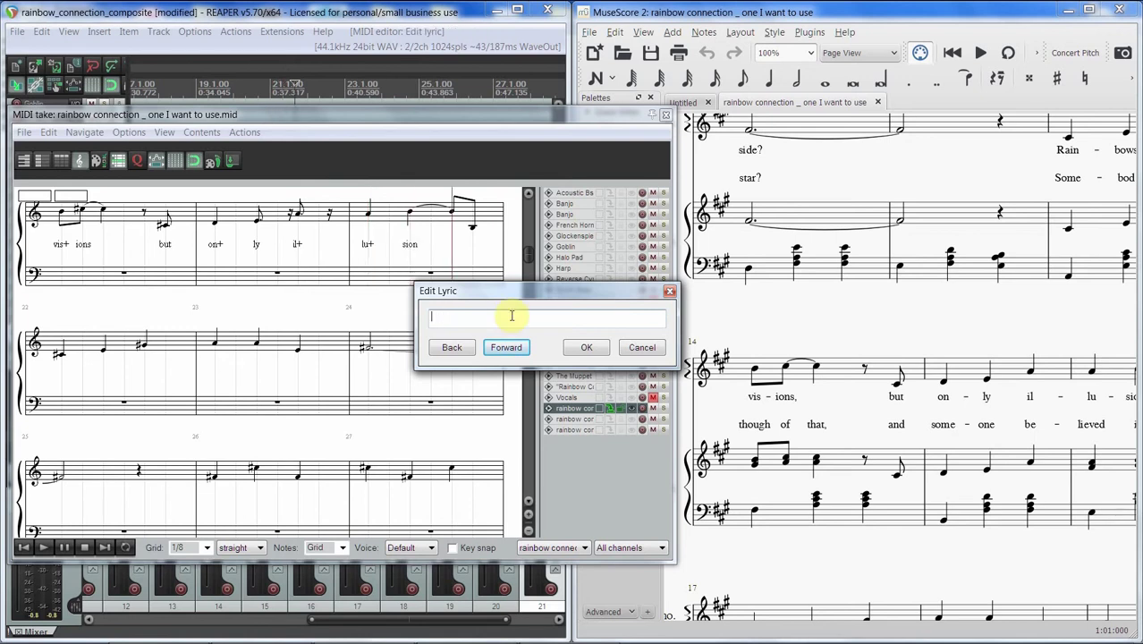
Step: Check the MuseScore score and correct the lyric sion to sions
{"action": "left_click_drag", "start_coordinate": [859, 564], "coordinate": [806, 557]}
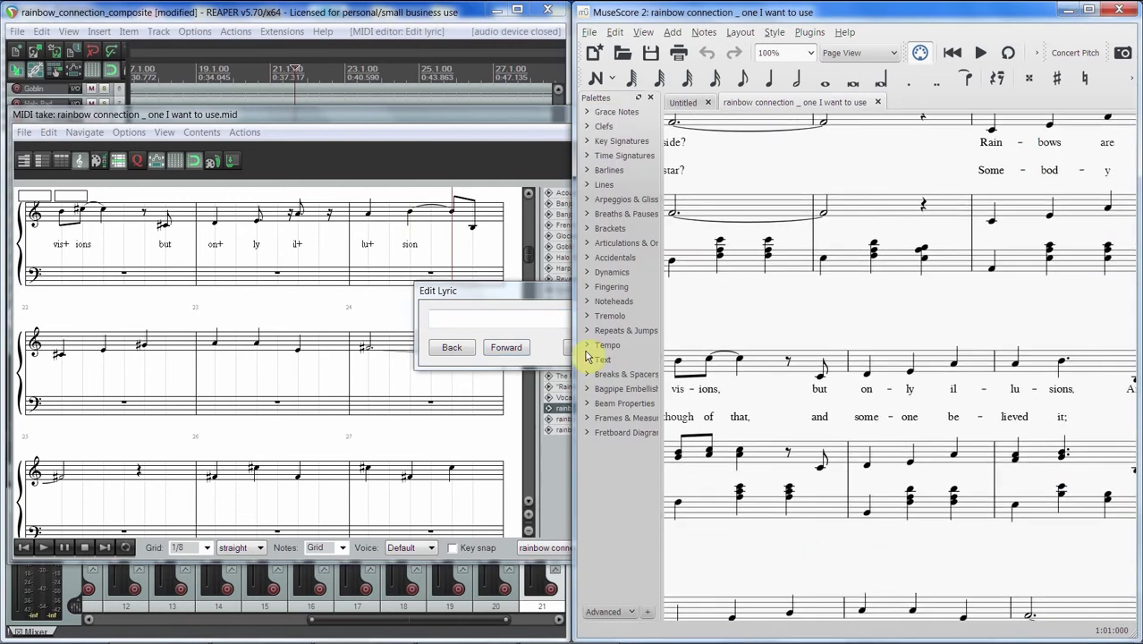
{"action": "left_click", "coordinate": [506, 317]}
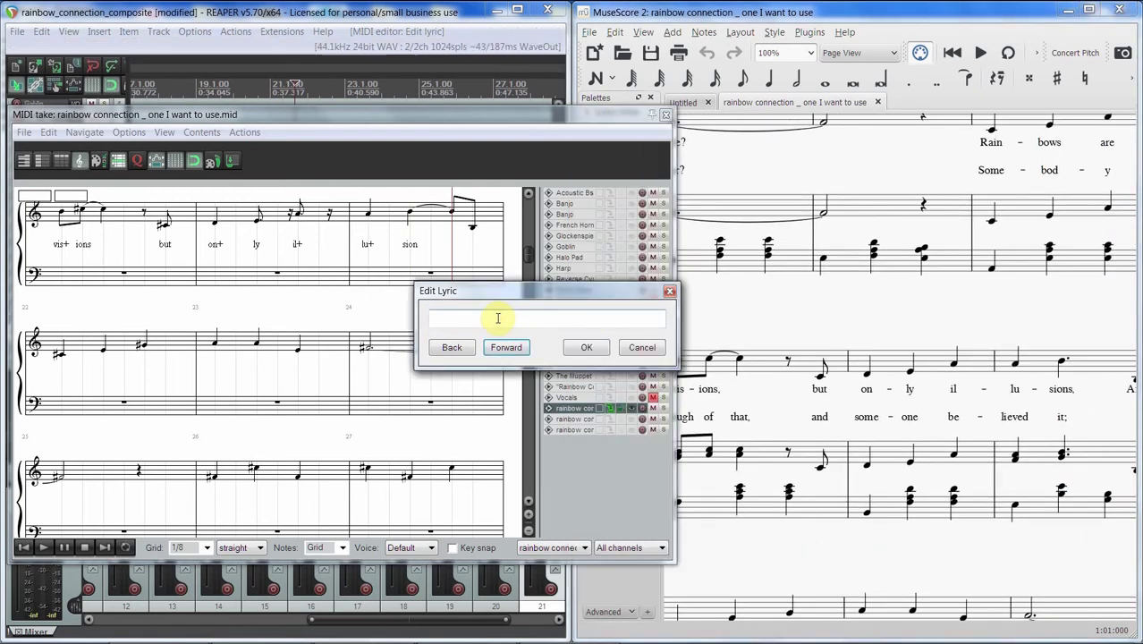
{"action": "left_click", "coordinate": [410, 214]}
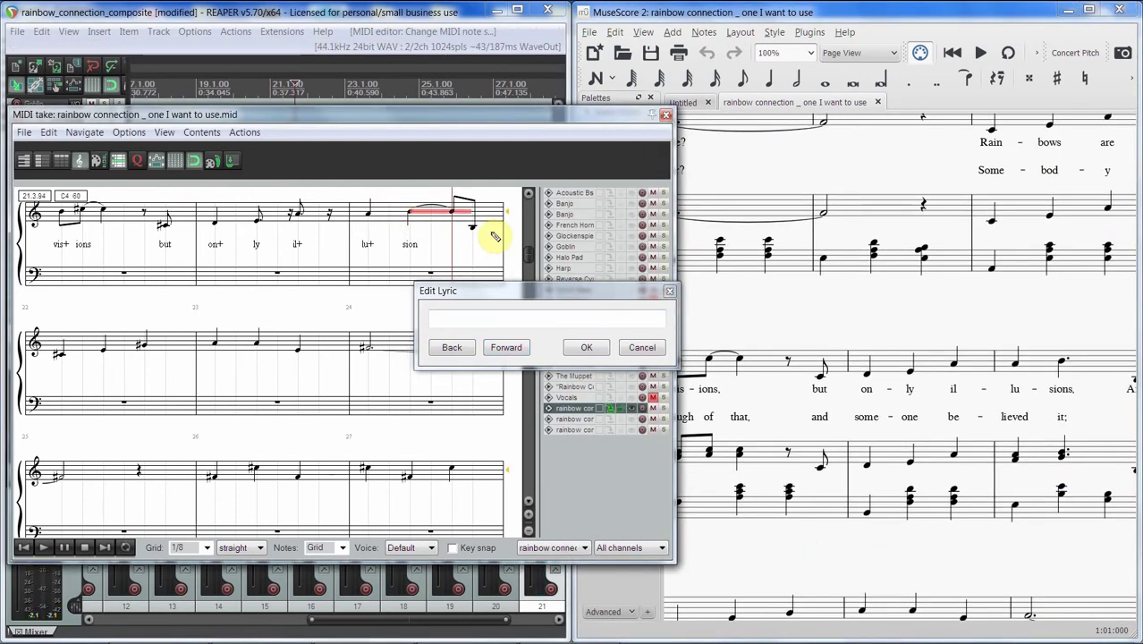
{"action": "key", "text": "Left"}
{"action": "key", "text": "Left"}
{"action": "left_click", "coordinate": [441, 319]}
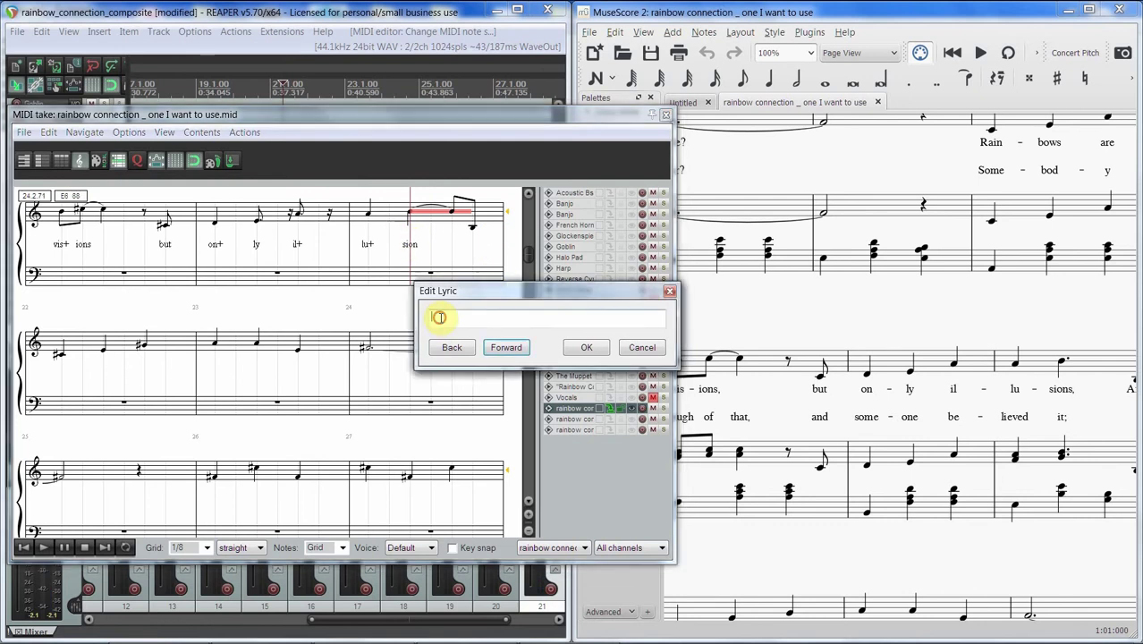
{"action": "left_click", "coordinate": [452, 347]}
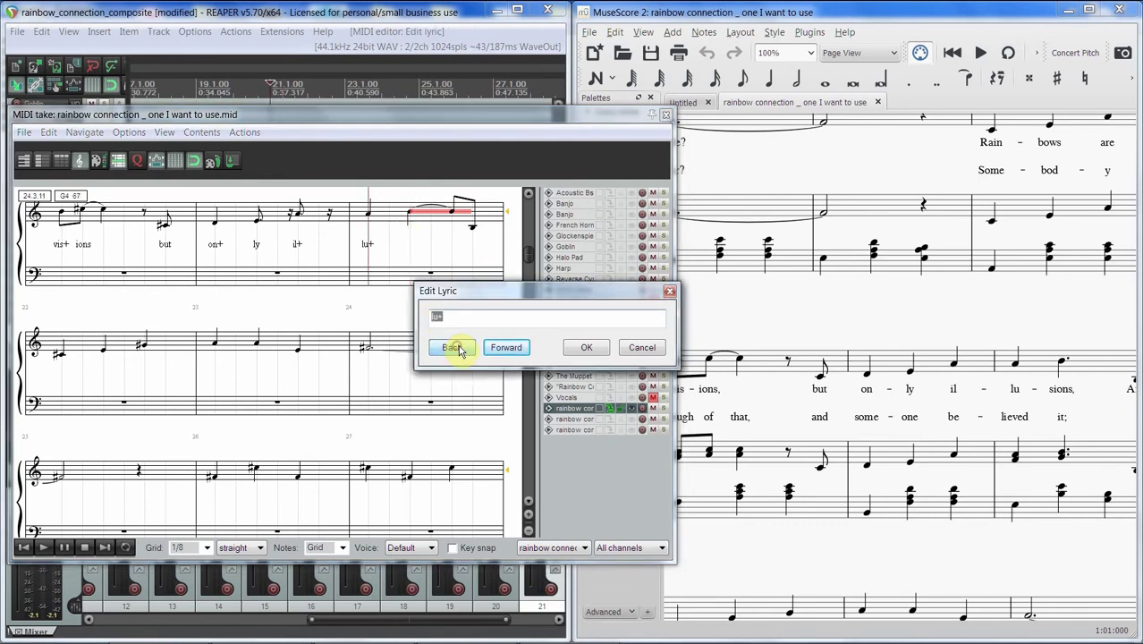
{"action": "left_click", "coordinate": [507, 347]}
{"action": "left_click", "coordinate": [479, 318]}
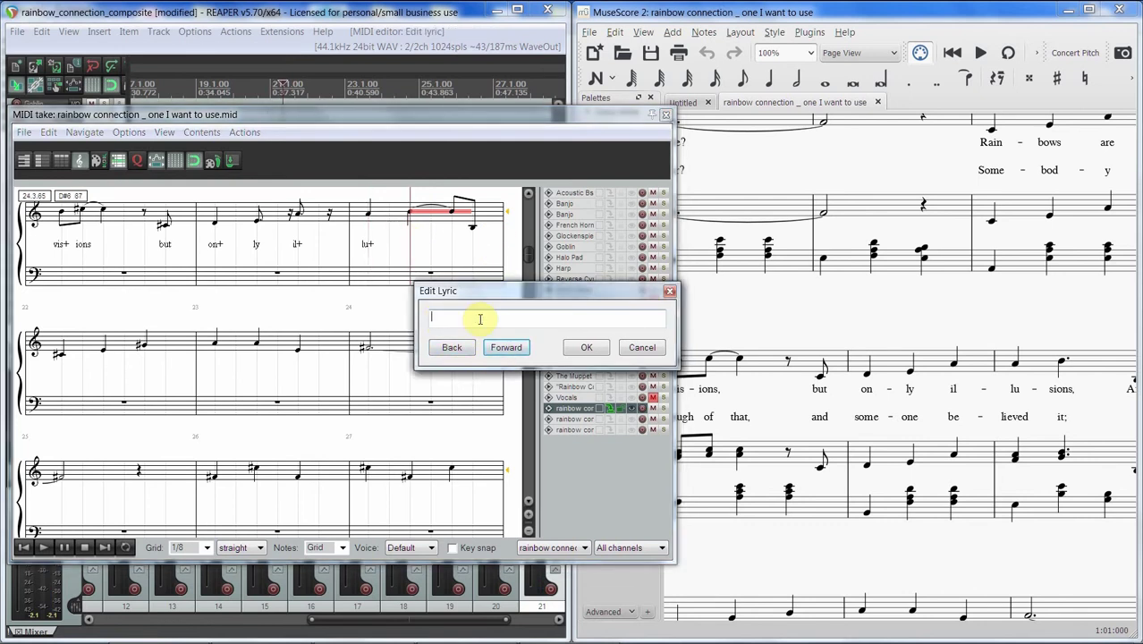
{"action": "type", "text": "sions"}
{"action": "key", "text": "Return"}
{"action": "left_click", "coordinate": [480, 317]}
Step: Enter And on the next note, fixing the mistyped An to And
{"action": "type", "text": "and"}
{"action": "key", "text": "BackSpace"}
{"action": "key", "text": "BackSpace"}
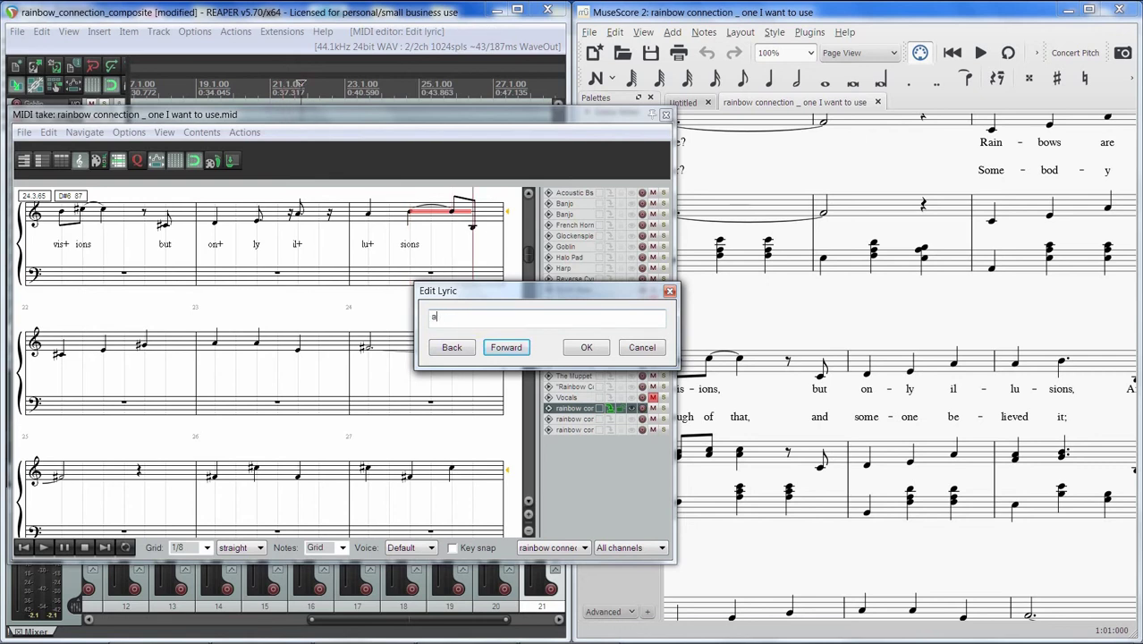
{"action": "type", "text": "n"}
{"action": "key", "text": "Return"}
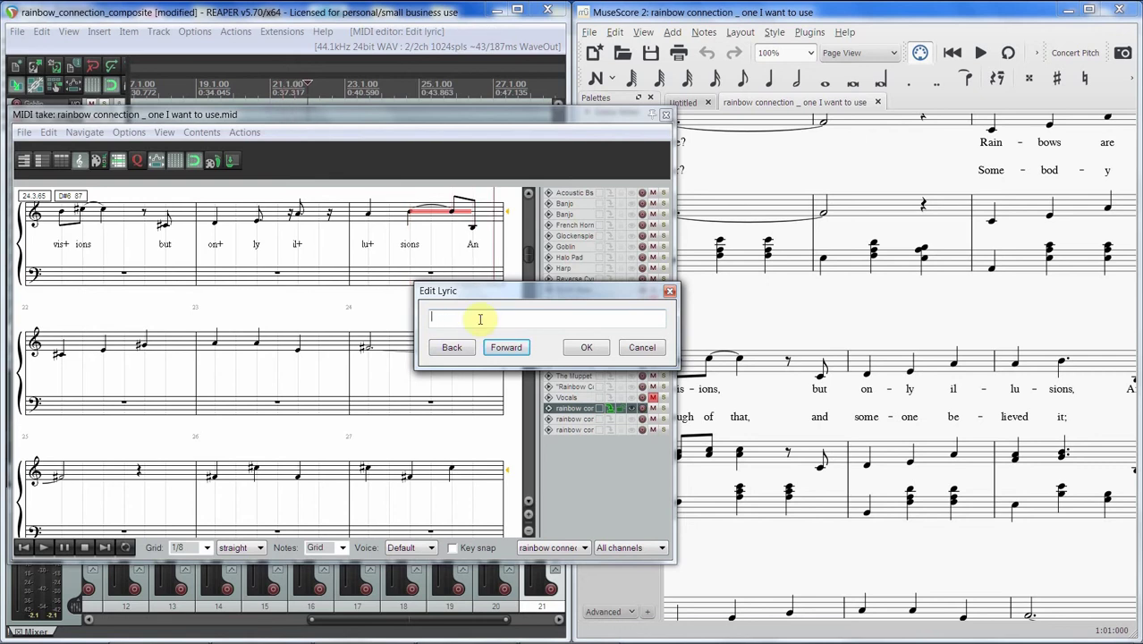
{"action": "left_click", "coordinate": [908, 346]}
{"action": "left_click_drag", "start_coordinate": [948, 302], "coordinate": [806, 288]}
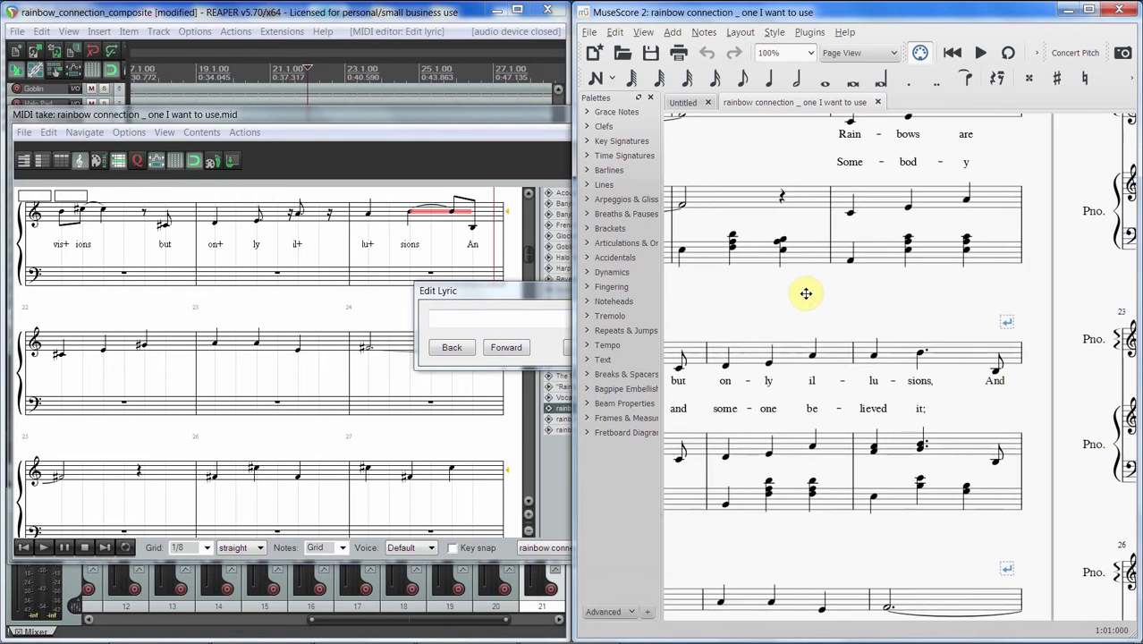
{"action": "left_click", "coordinate": [472, 349]}
{"action": "left_click", "coordinate": [477, 320]}
{"action": "type", "text": "d"}
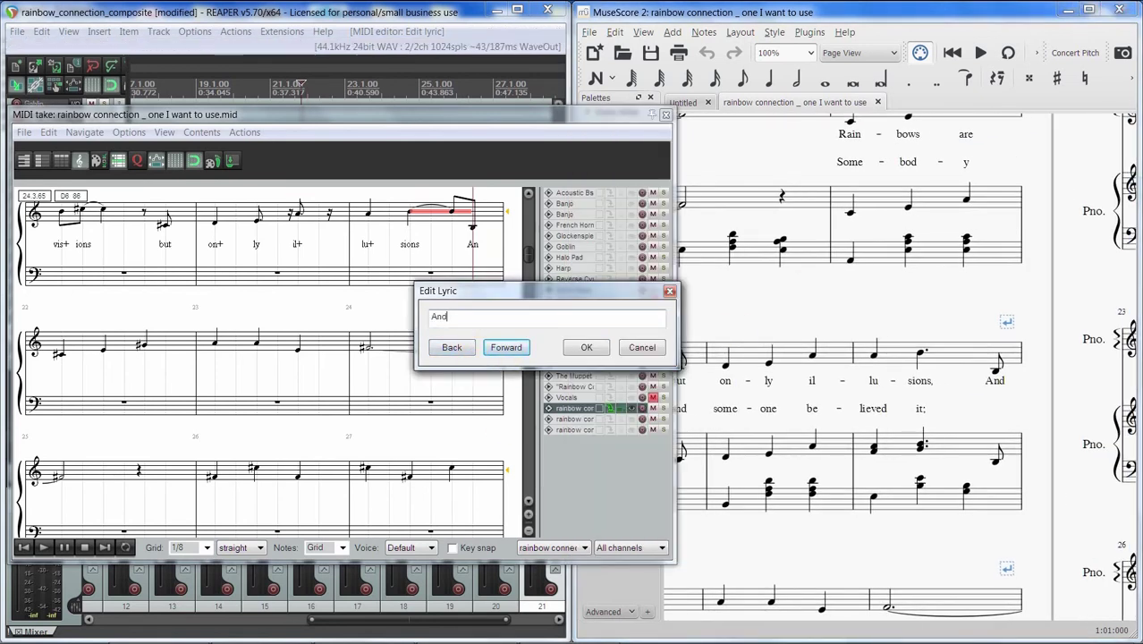
{"action": "left_click", "coordinate": [513, 350]}
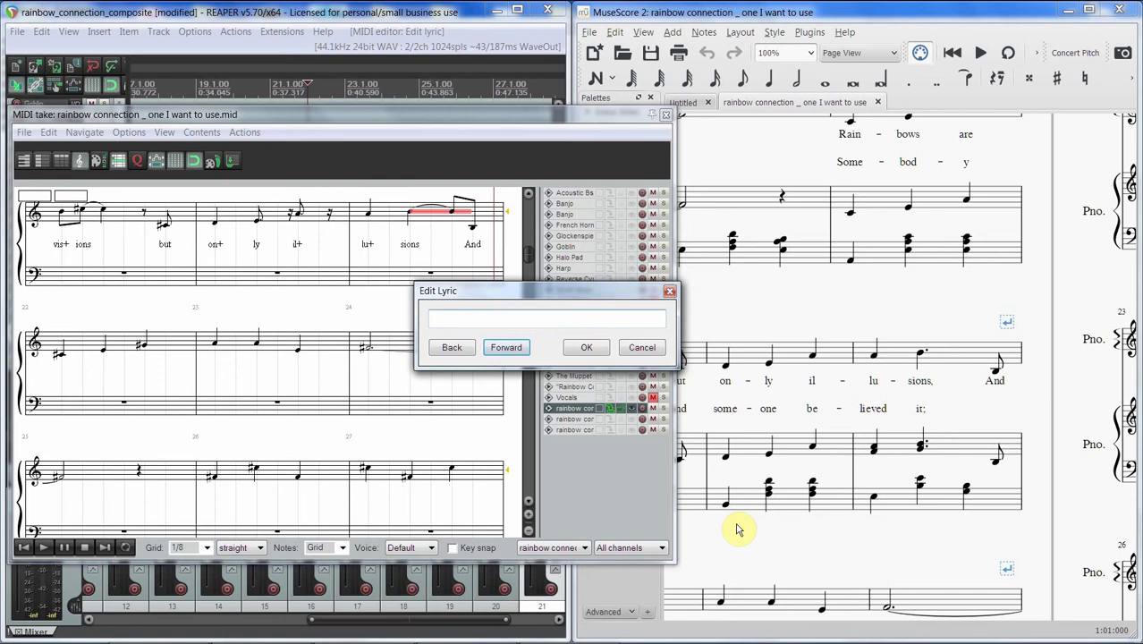
Step: Move to the first note of measure 22 and pan the score to 'rainbows have nothing'
{"action": "left_click", "coordinate": [511, 349]}
{"action": "left_click", "coordinate": [474, 351]}
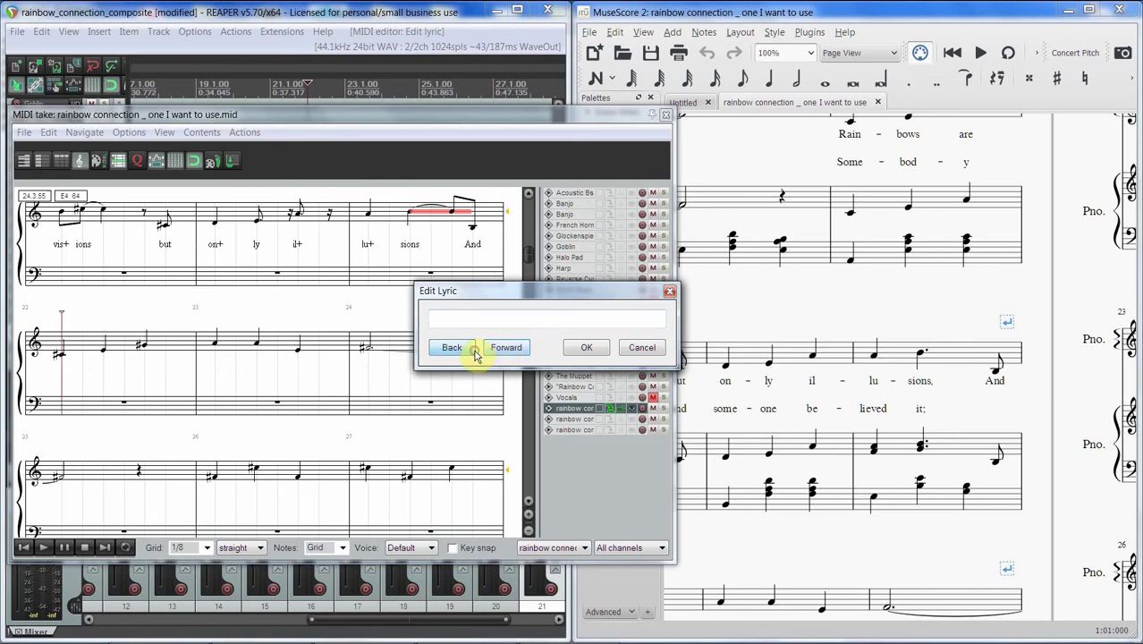
{"action": "left_click", "coordinate": [503, 355]}
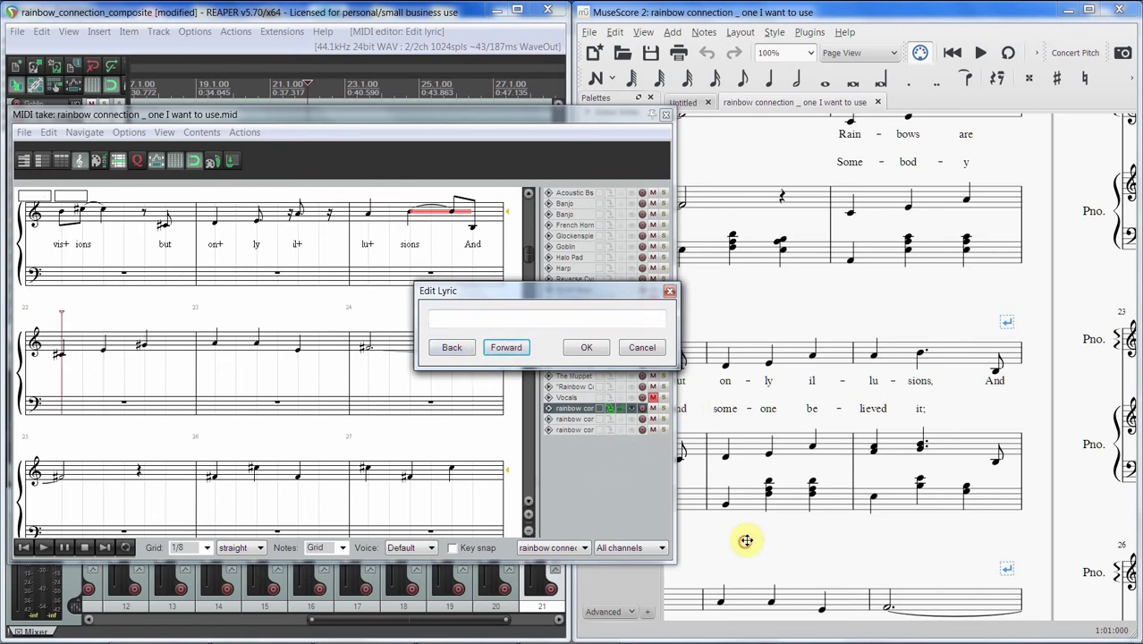
{"action": "left_click_drag", "start_coordinate": [746, 540], "coordinate": [934, 289]}
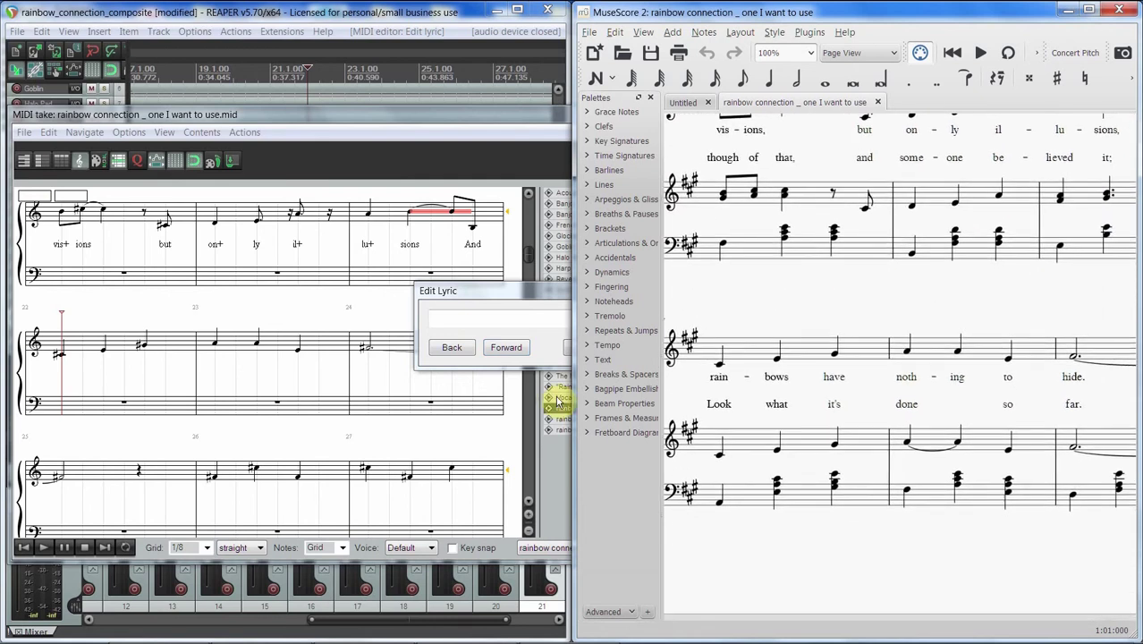
Step: Enter rain, bows, have and no+ on successive notes
{"action": "left_click", "coordinate": [445, 320]}
{"action": "type", "text": "r"}
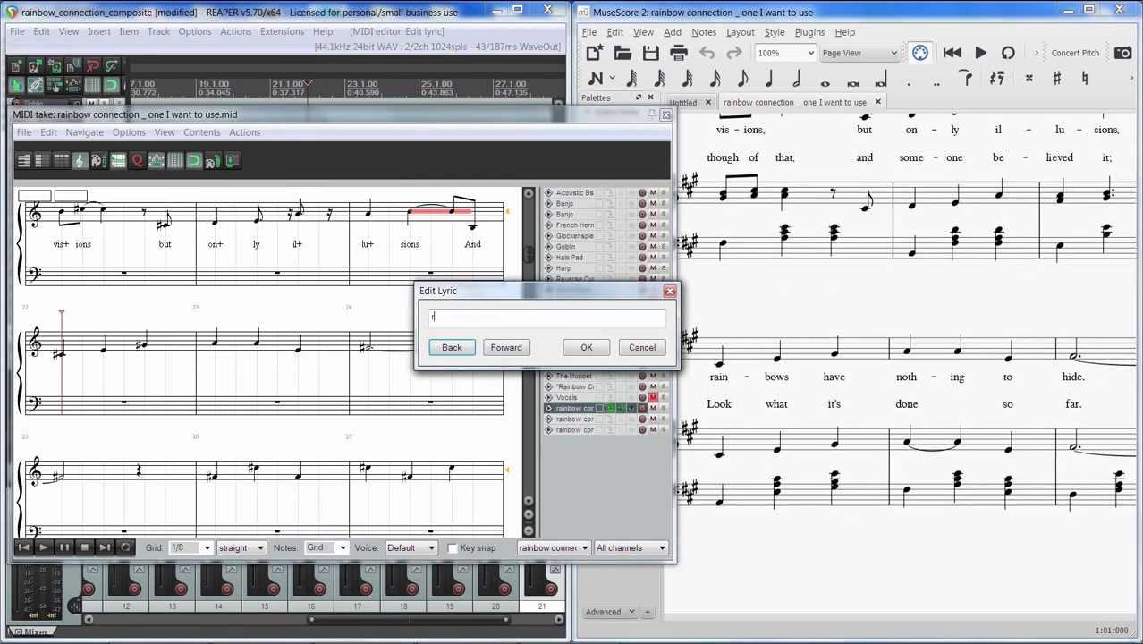
{"action": "type", "text": "ain"}
{"action": "key", "text": "Tab"}
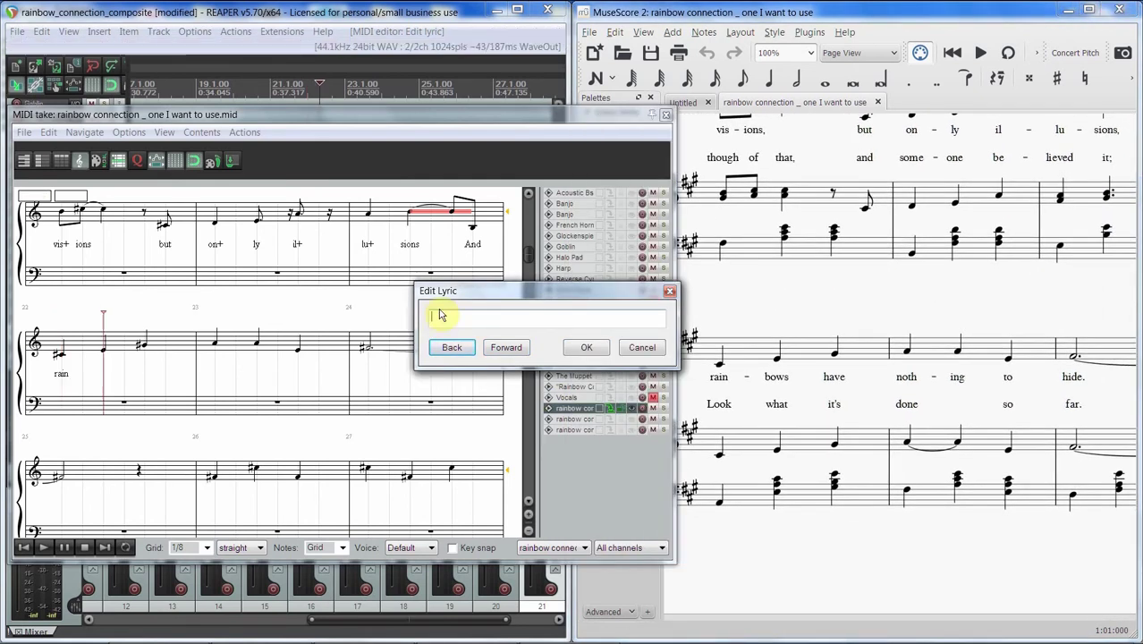
{"action": "type", "text": "bows"}
{"action": "key", "text": "Tab"}
{"action": "type", "text": "ha"}
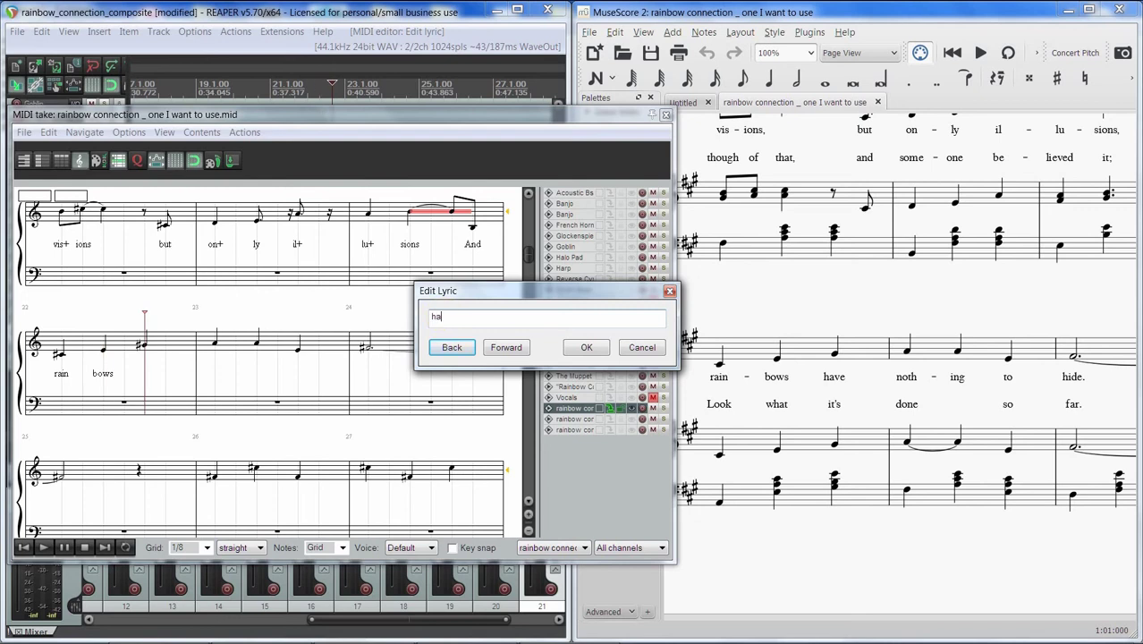
{"action": "type", "text": "ve"}
{"action": "key", "text": "Tab"}
{"action": "type", "text": "no"}
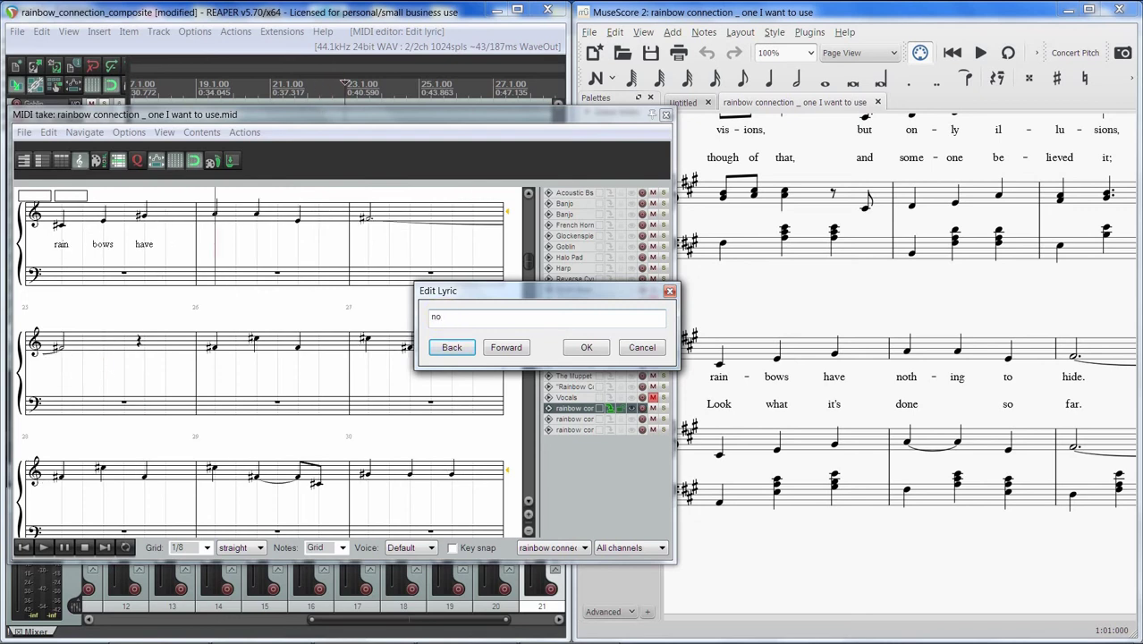
{"action": "type", "text": "+"}
{"action": "key", "text": "Tab"}
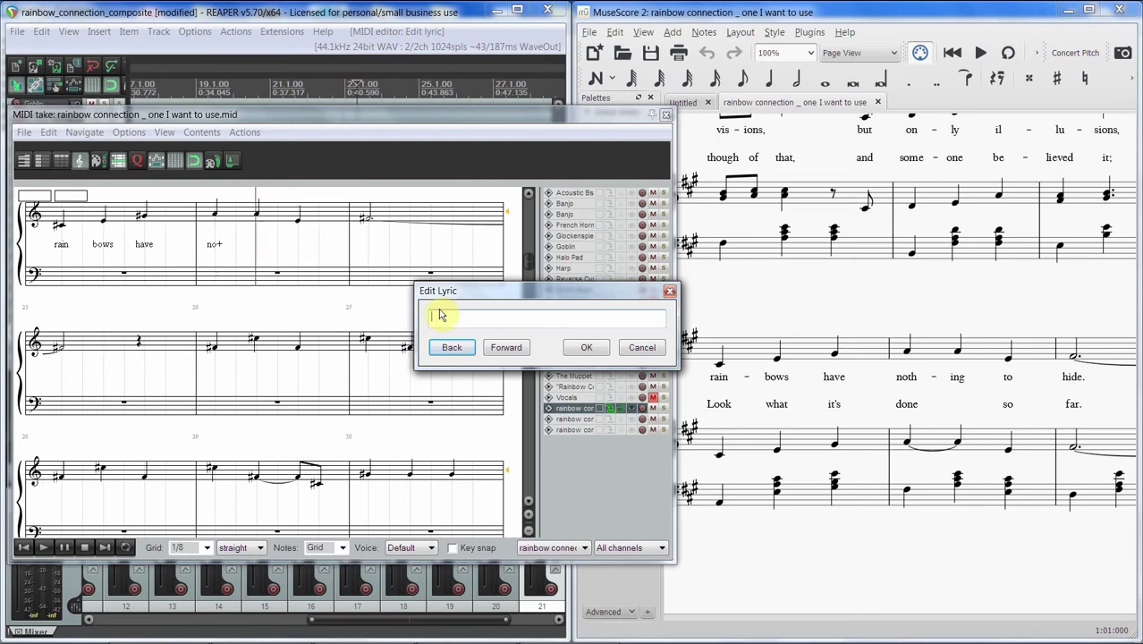
Step: Continue with thing, to and hide, then pan the score to the next lines
{"action": "type", "text": "thing"}
{"action": "key", "text": "Tab"}
{"action": "type", "text": "to"}
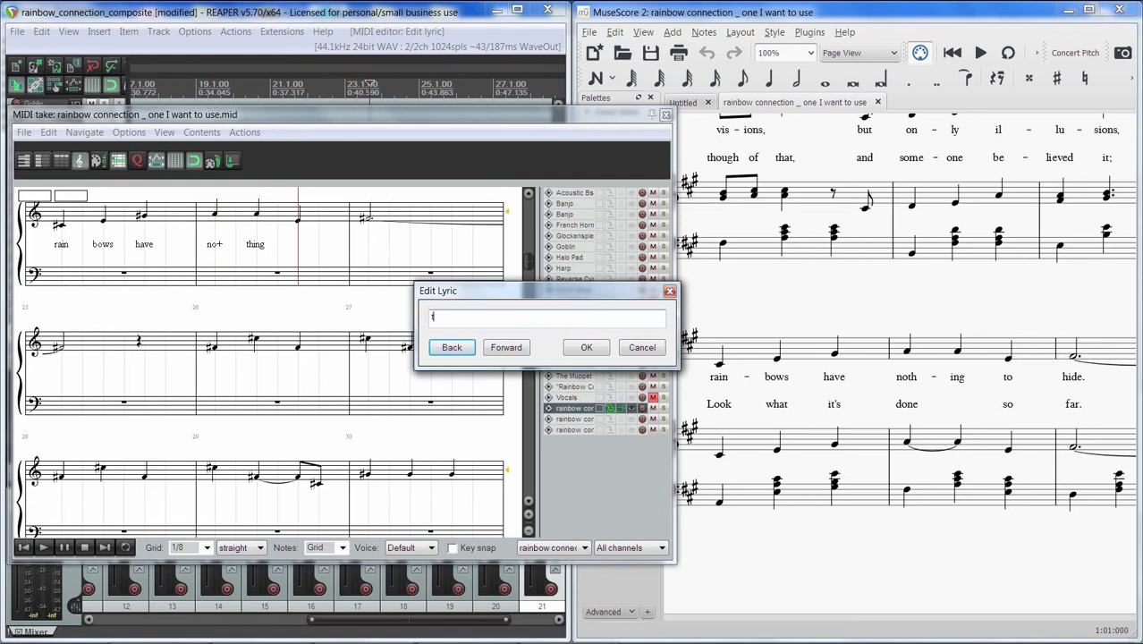
{"action": "key", "text": "Tab"}
{"action": "type", "text": "hi"}
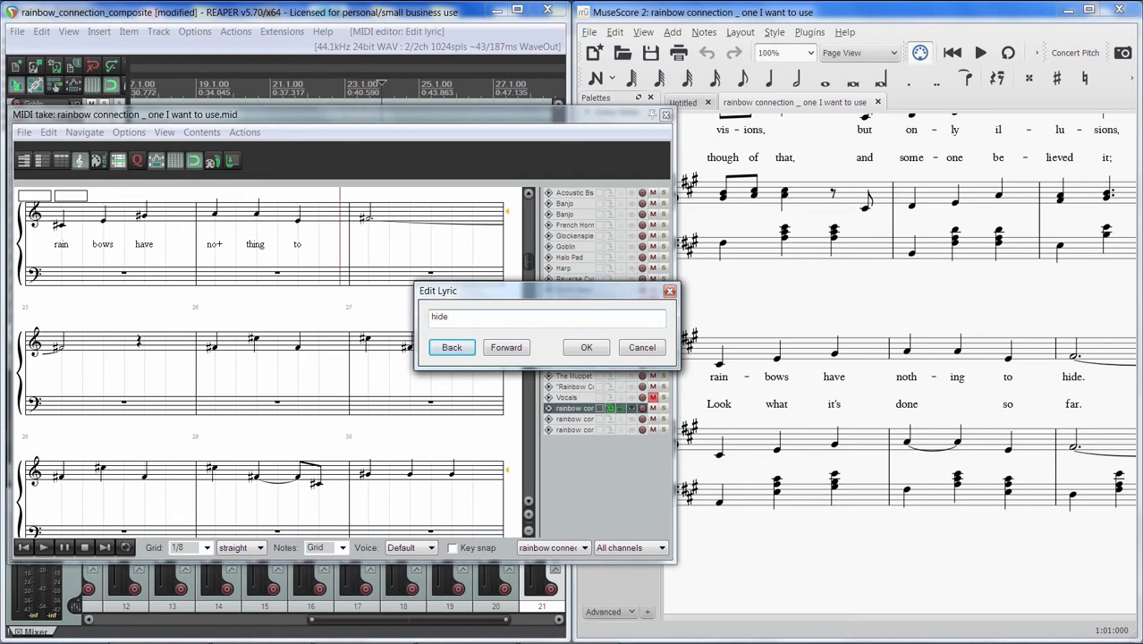
{"action": "key", "text": "Tab"}
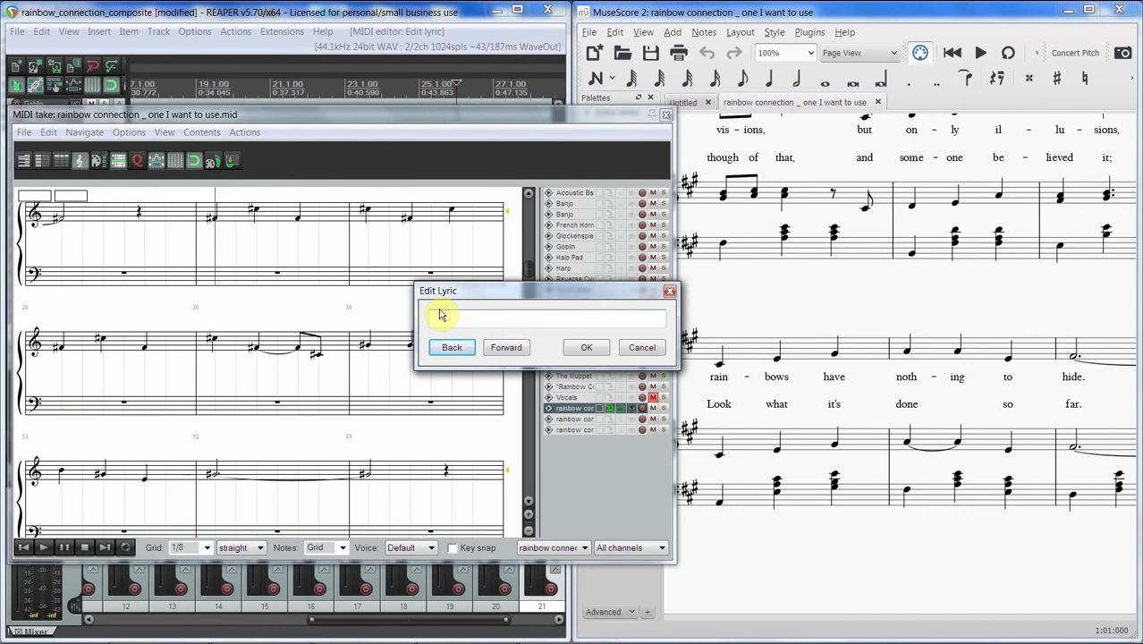
{"action": "left_click_drag", "start_coordinate": [972, 306], "coordinate": [756, 382]}
Step: Enter So, we've, been, told, and, some and still on successive notes
{"action": "left_click", "coordinate": [540, 309]}
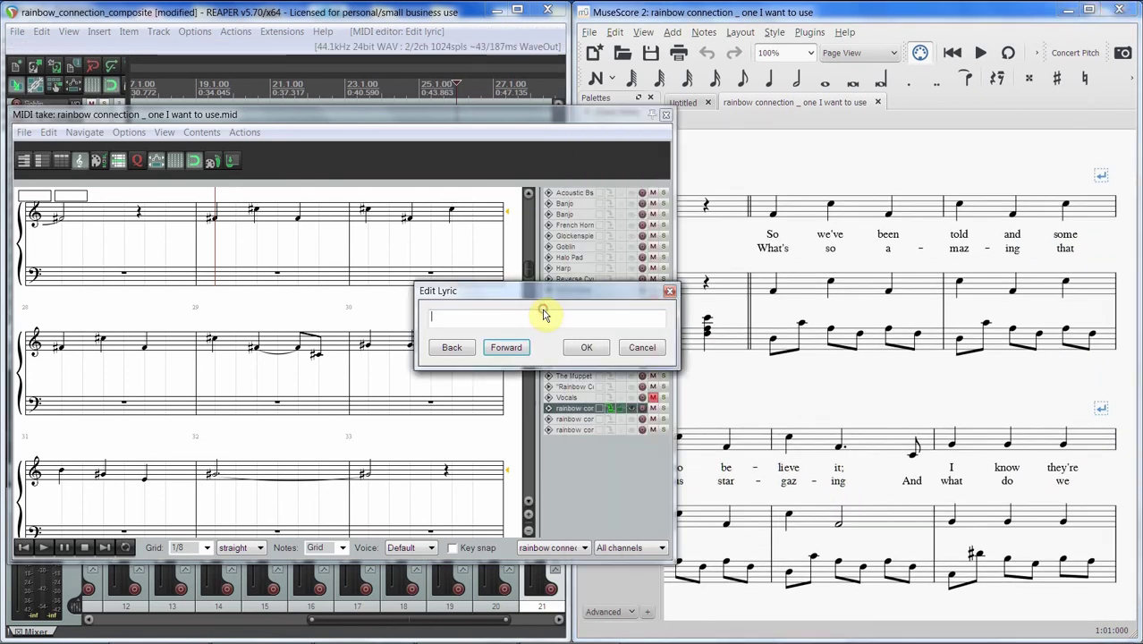
{"action": "type", "text": "So"}
{"action": "key", "text": "space"}
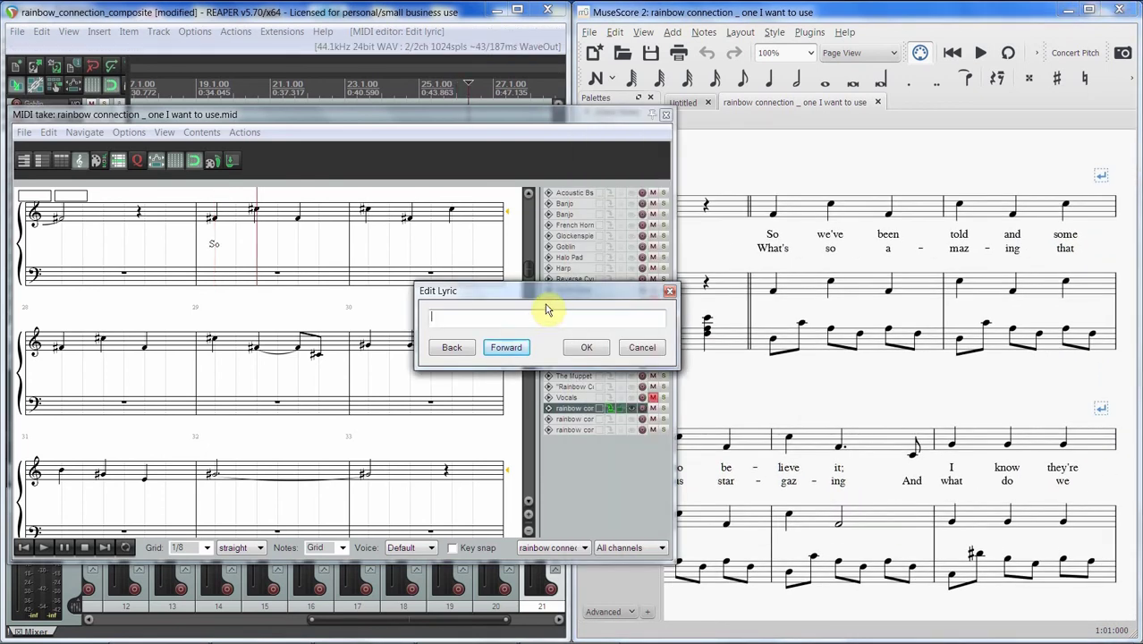
{"action": "type", "text": "we've"}
{"action": "key", "text": "space"}
{"action": "type", "text": "been"}
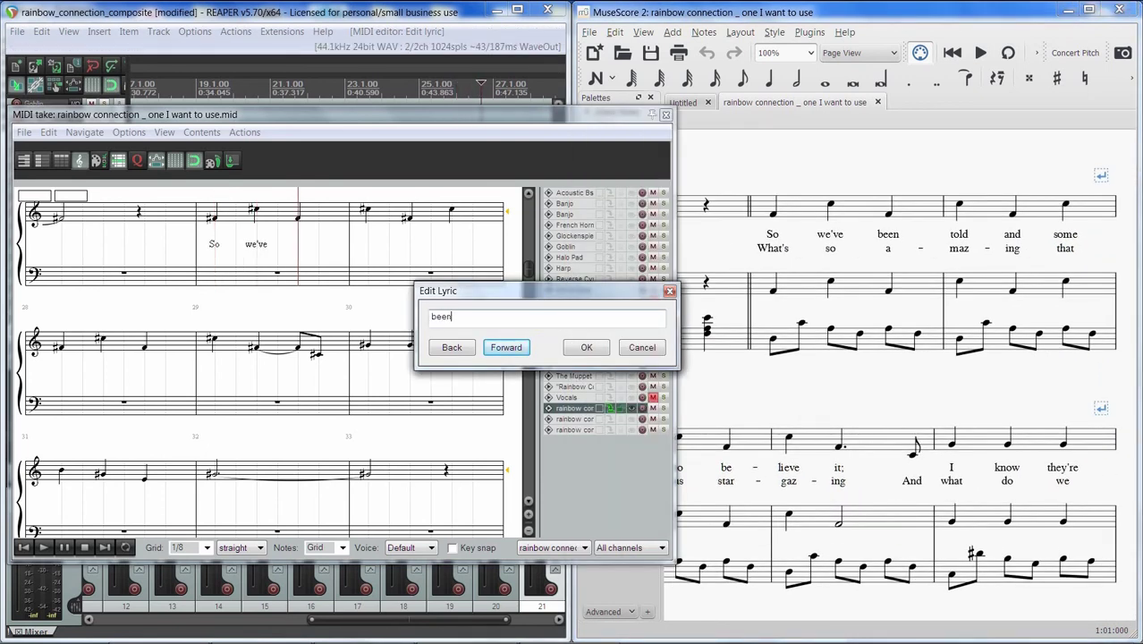
{"action": "key", "text": "space"}
{"action": "type", "text": "told"}
{"action": "key", "text": "space"}
{"action": "type", "text": "and"}
{"action": "key", "text": "space"}
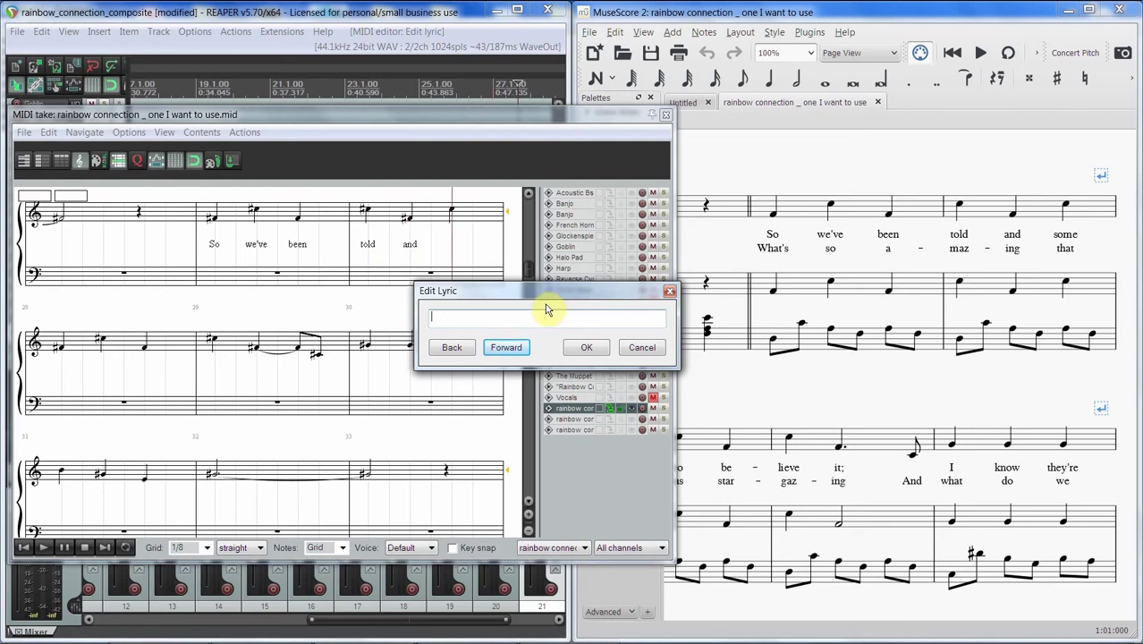
{"action": "type", "text": "some"}
{"action": "key", "text": "space"}
{"action": "type", "text": "still"}
{"action": "key", "text": "space"}
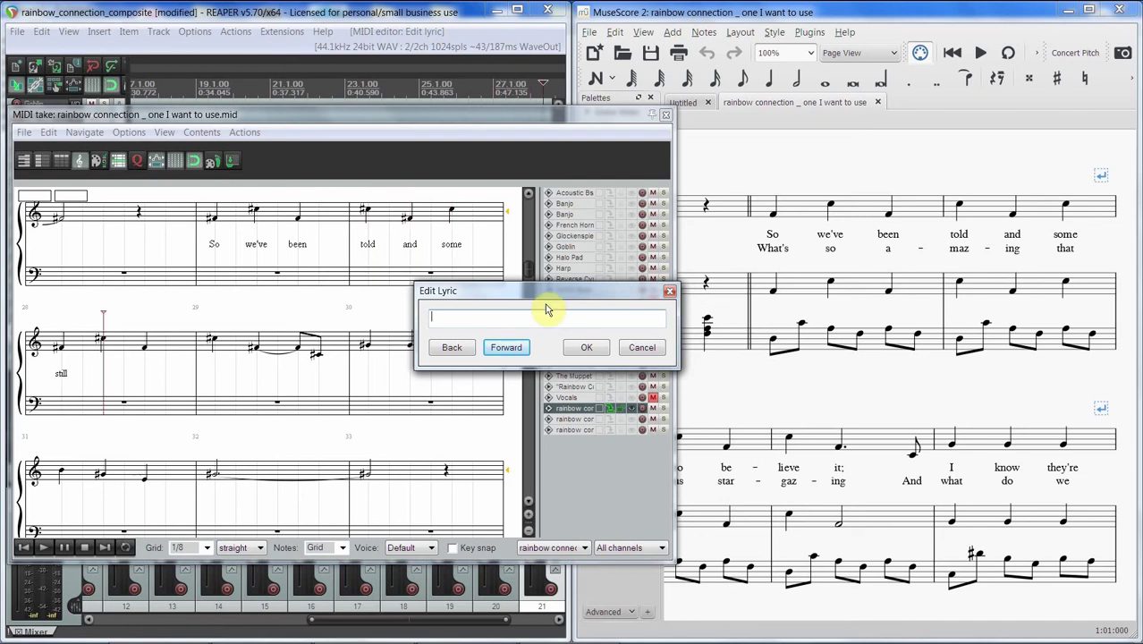
Step: After comparing with the score, step back over still and enter to, be+, lieve and it
{"action": "left_click", "coordinate": [783, 360]}
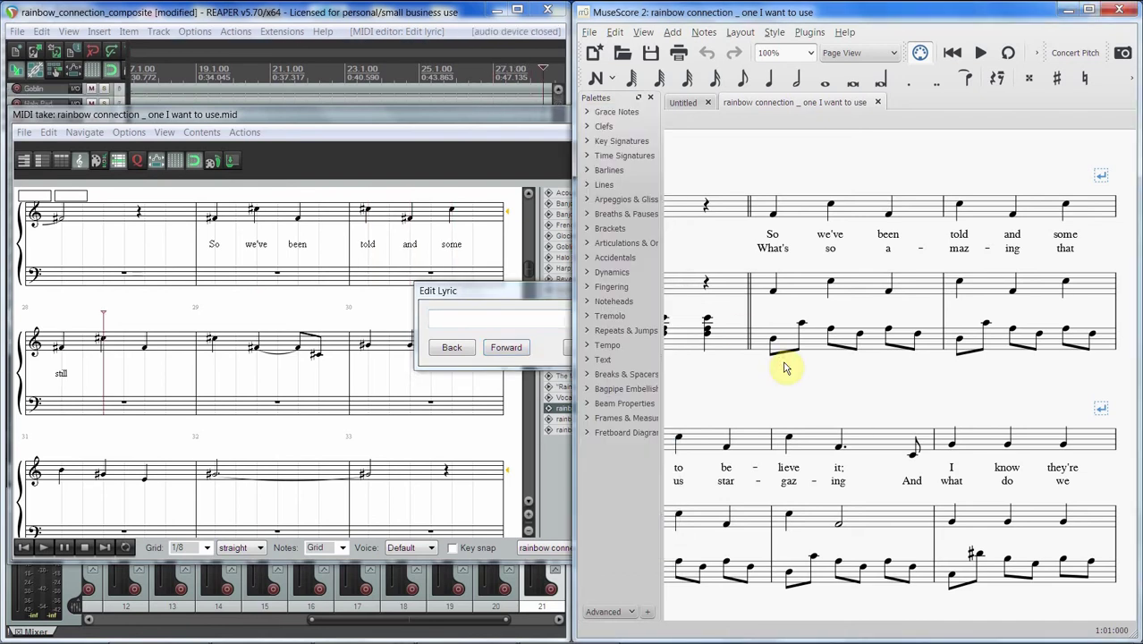
{"action": "left_click_drag", "start_coordinate": [766, 377], "coordinate": [906, 273]}
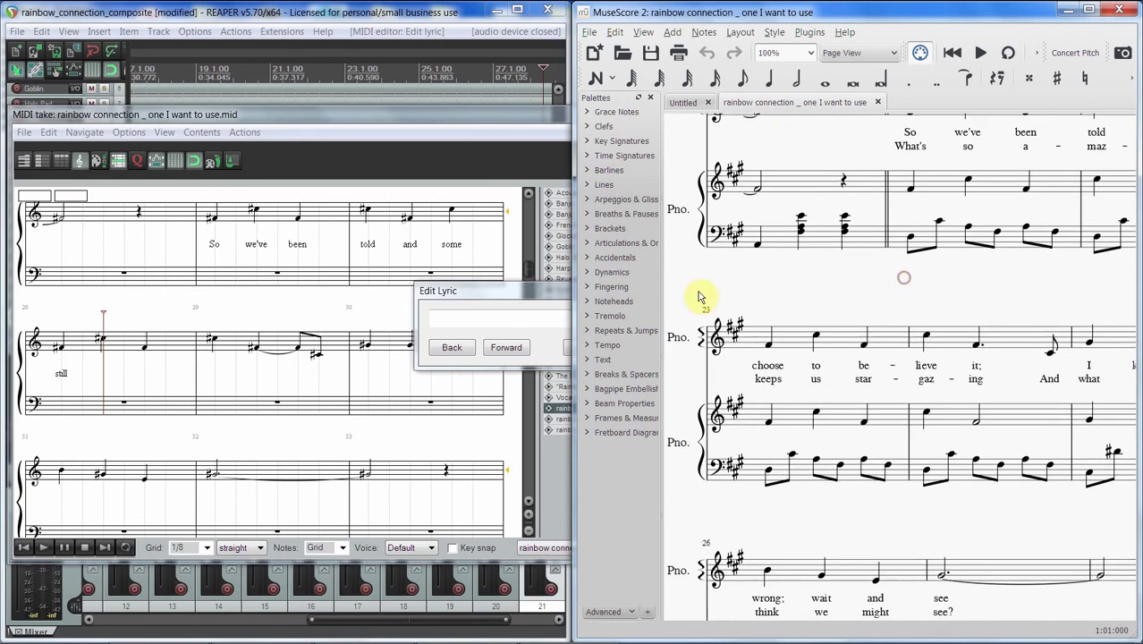
{"action": "left_click", "coordinate": [450, 347]}
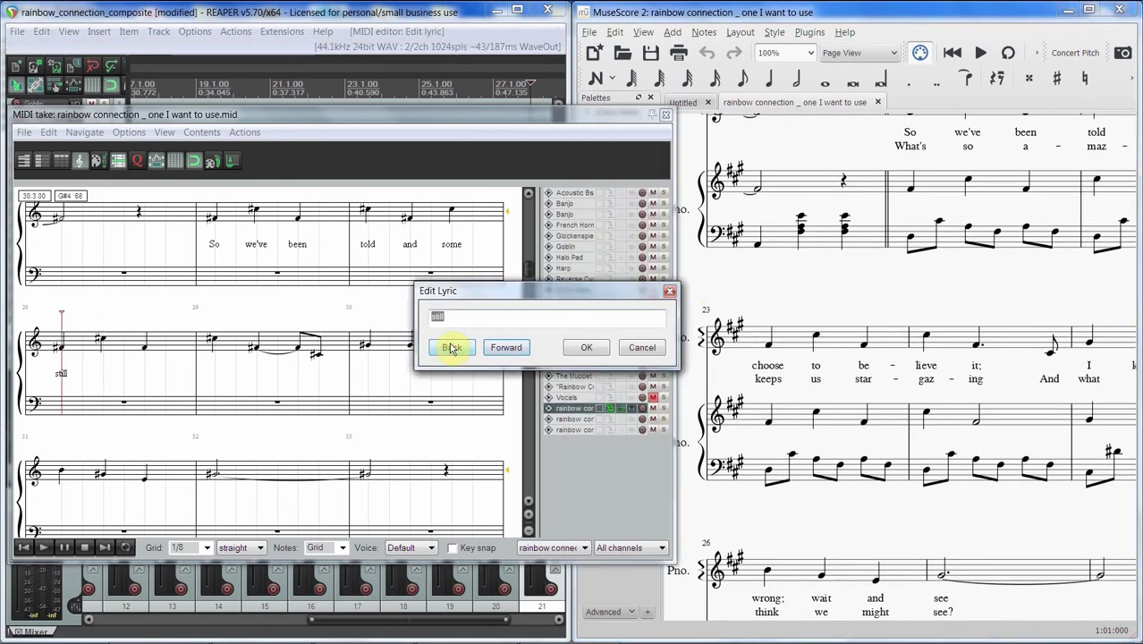
{"action": "type", "text": "to"}
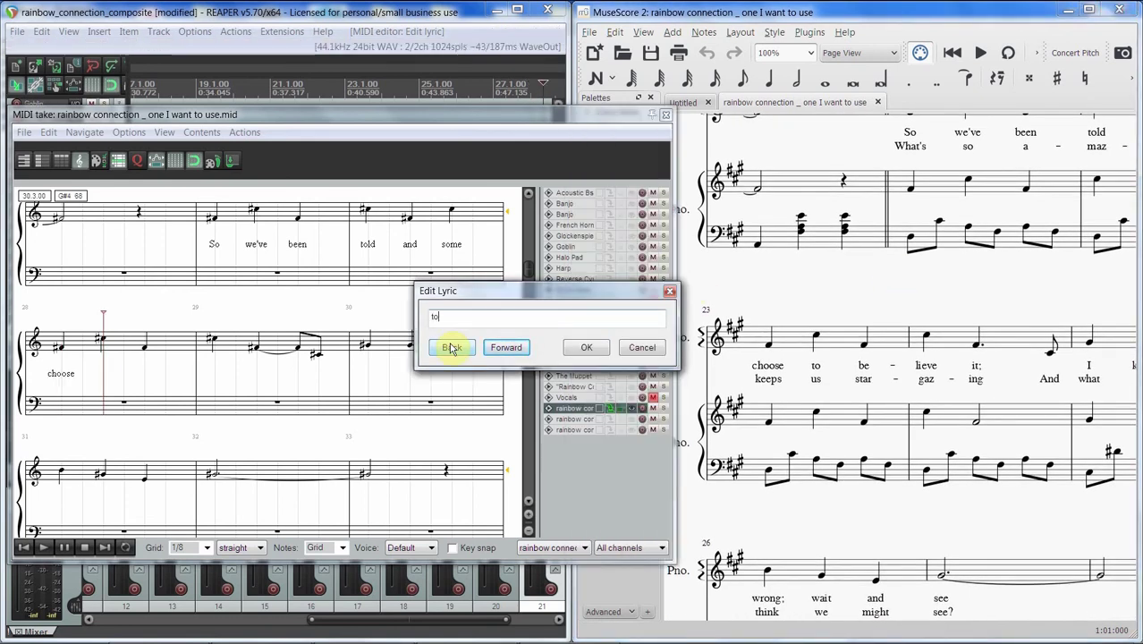
{"action": "key", "text": "Return"}
{"action": "type", "text": "be-"}
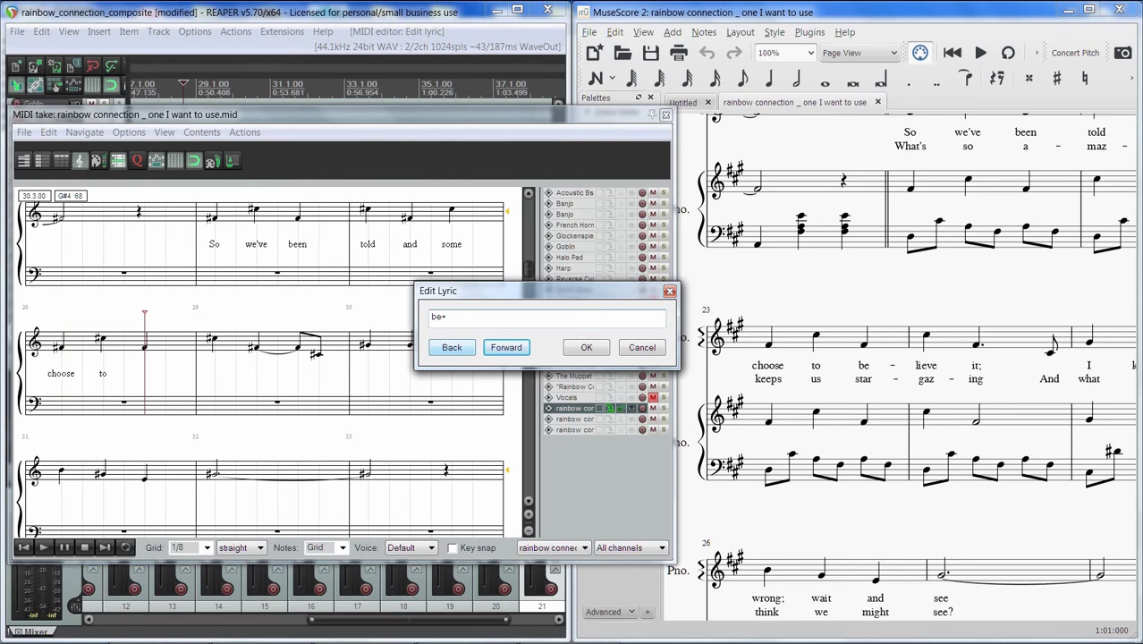
{"action": "key", "text": "Return"}
{"action": "type", "text": "lieve"}
{"action": "key", "text": "Return"}
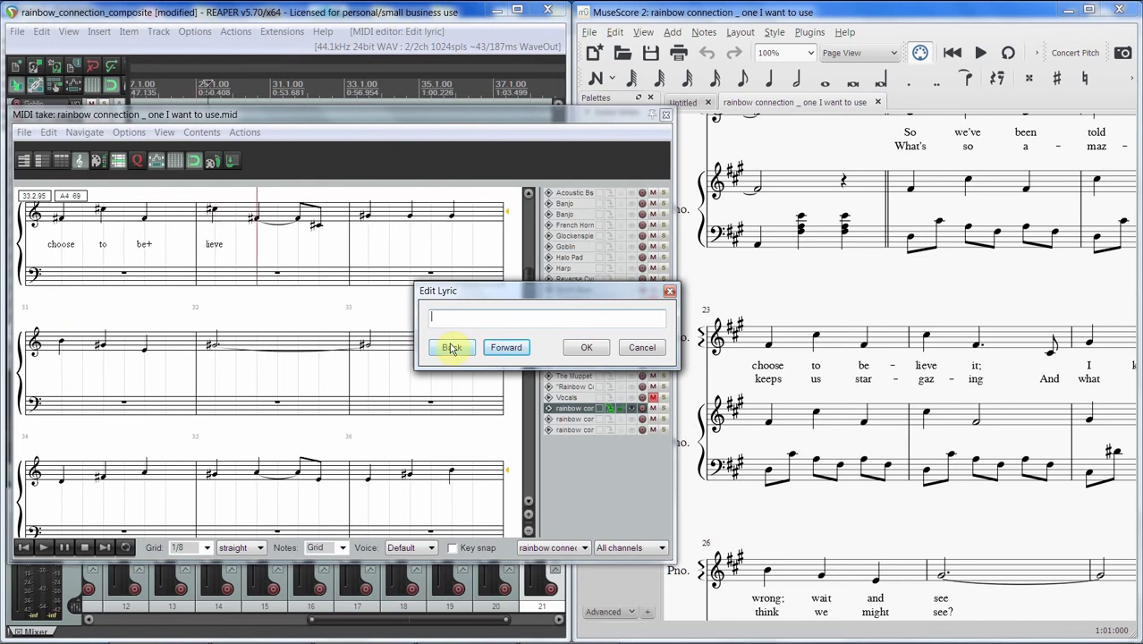
{"action": "type", "text": "it"}
{"action": "key", "text": "Return"}
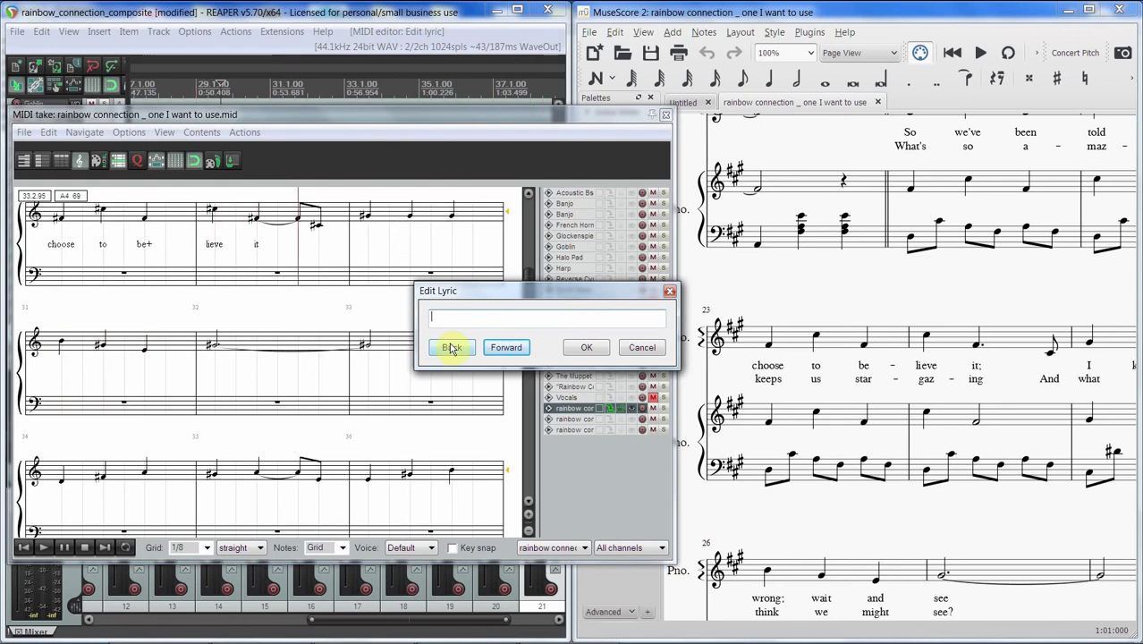
{"action": "left_click", "coordinate": [852, 302]}
{"action": "left_click_drag", "start_coordinate": [835, 311], "coordinate": [682, 314]}
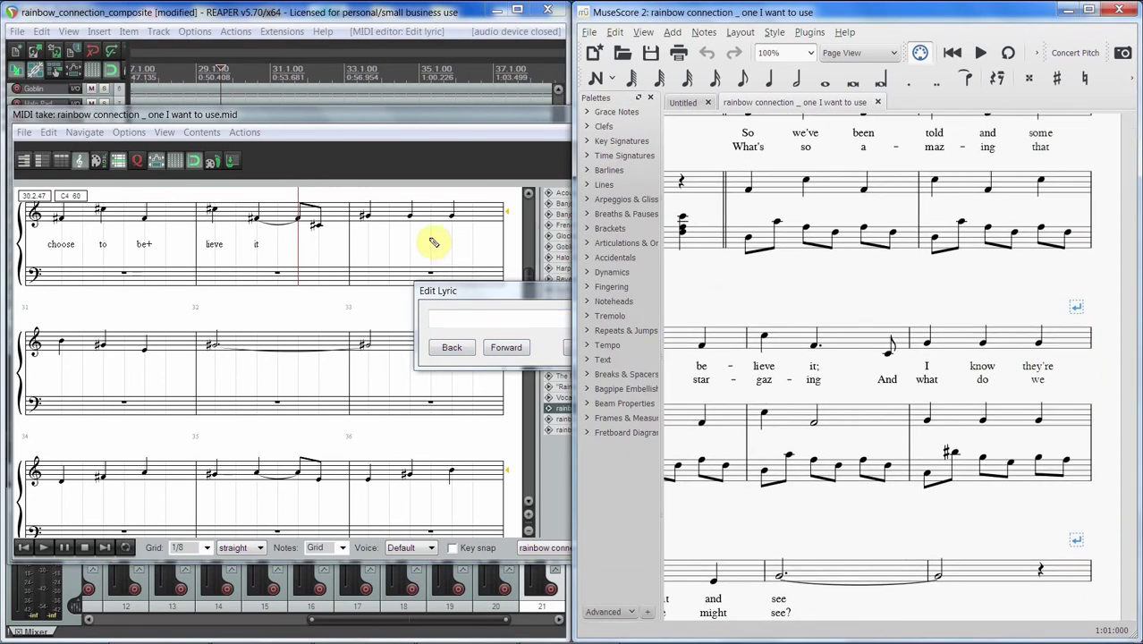
Step: Cut the extra eighth note after the tied note in measure 30, leaving a rest
{"action": "left_click", "coordinate": [300, 223]}
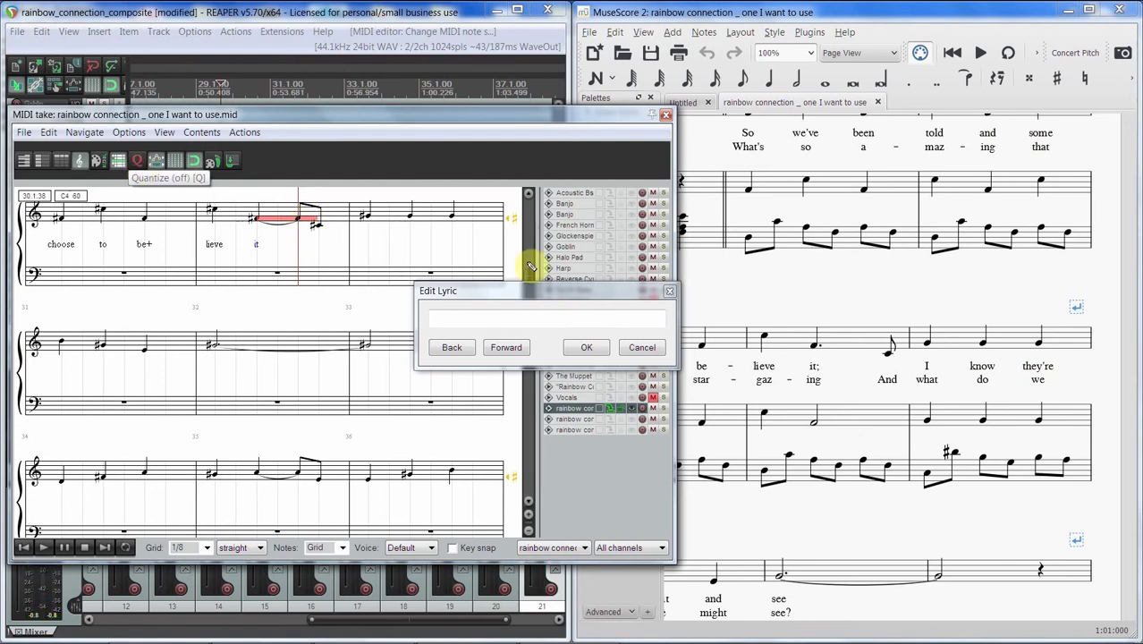
{"action": "left_click", "coordinate": [743, 273]}
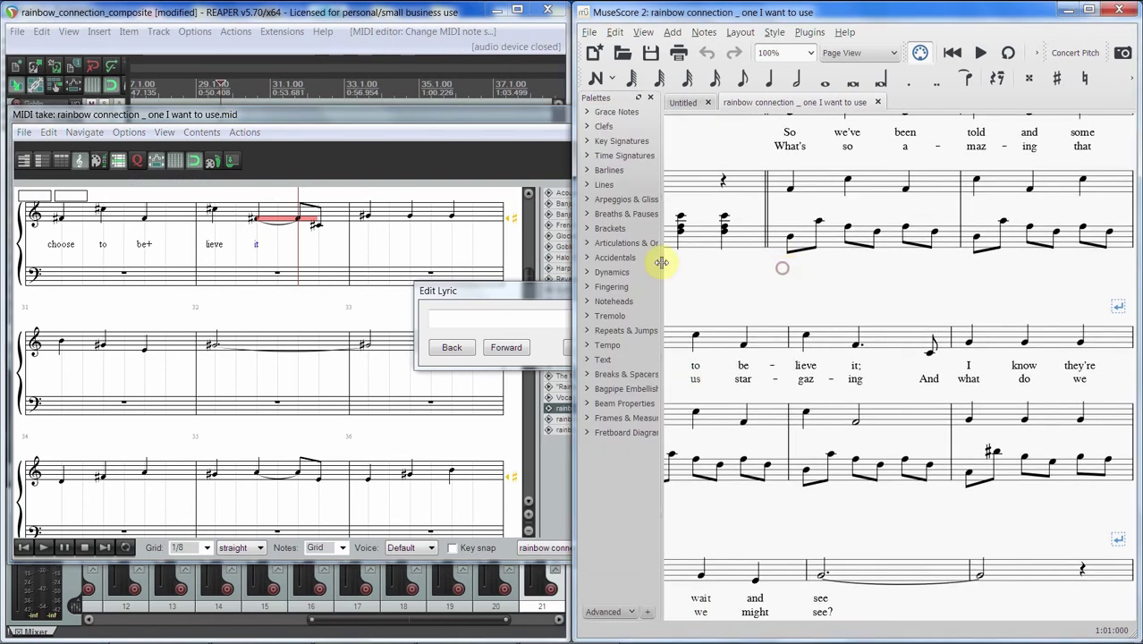
{"action": "left_click", "coordinate": [319, 225]}
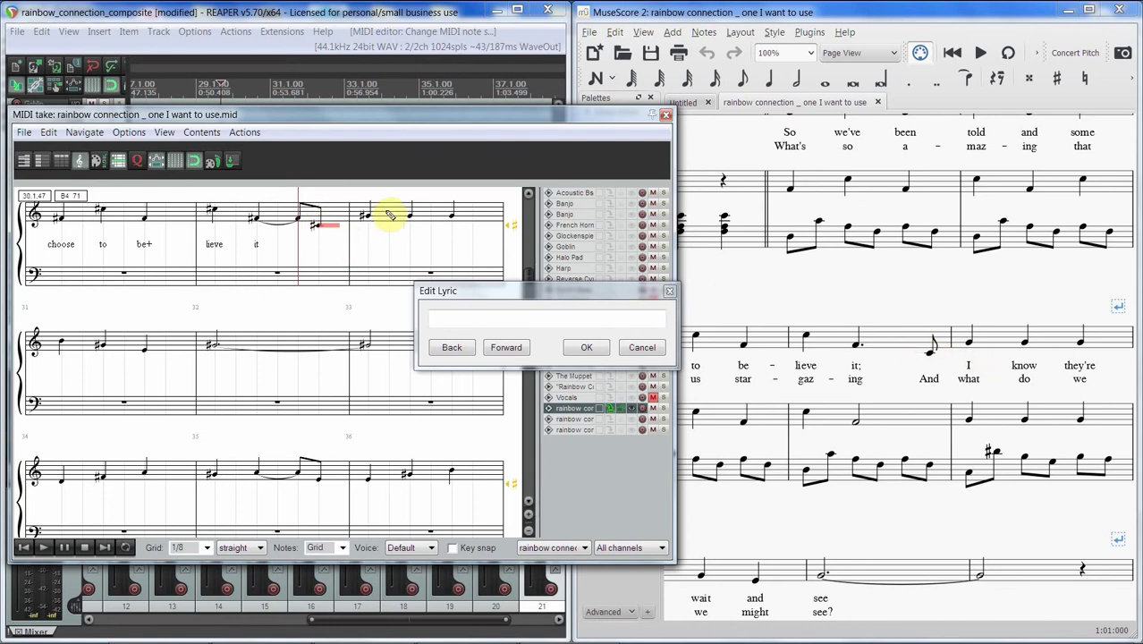
{"action": "key", "text": "ctrl+x"}
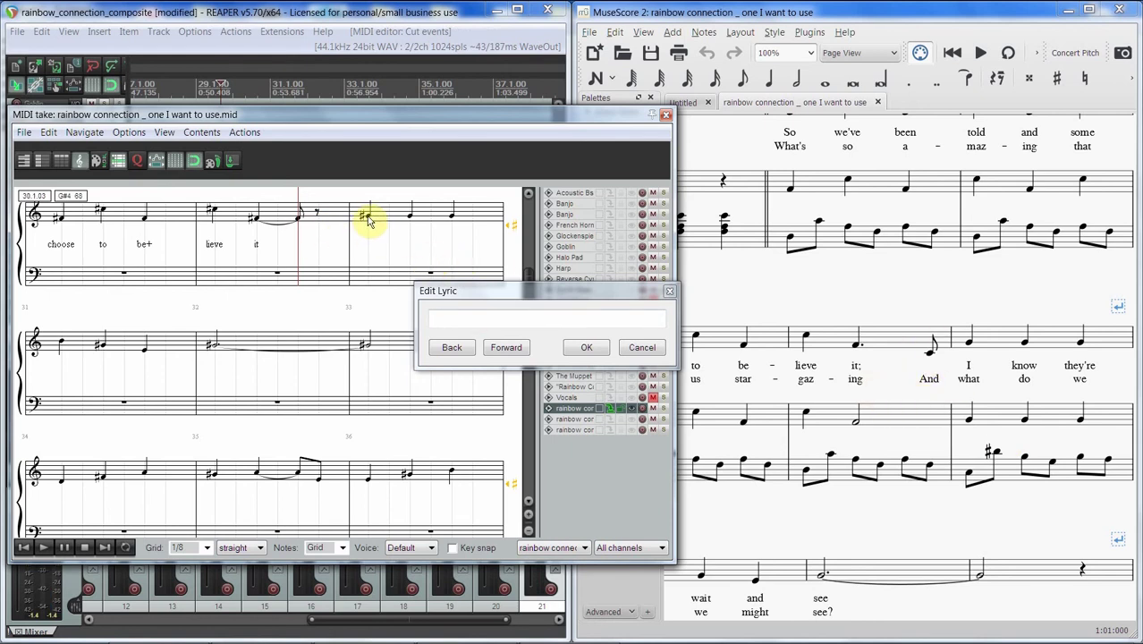
Step: Put the lyric 'I' on the note after the rest, then type and erase test text
{"action": "left_click", "coordinate": [506, 349]}
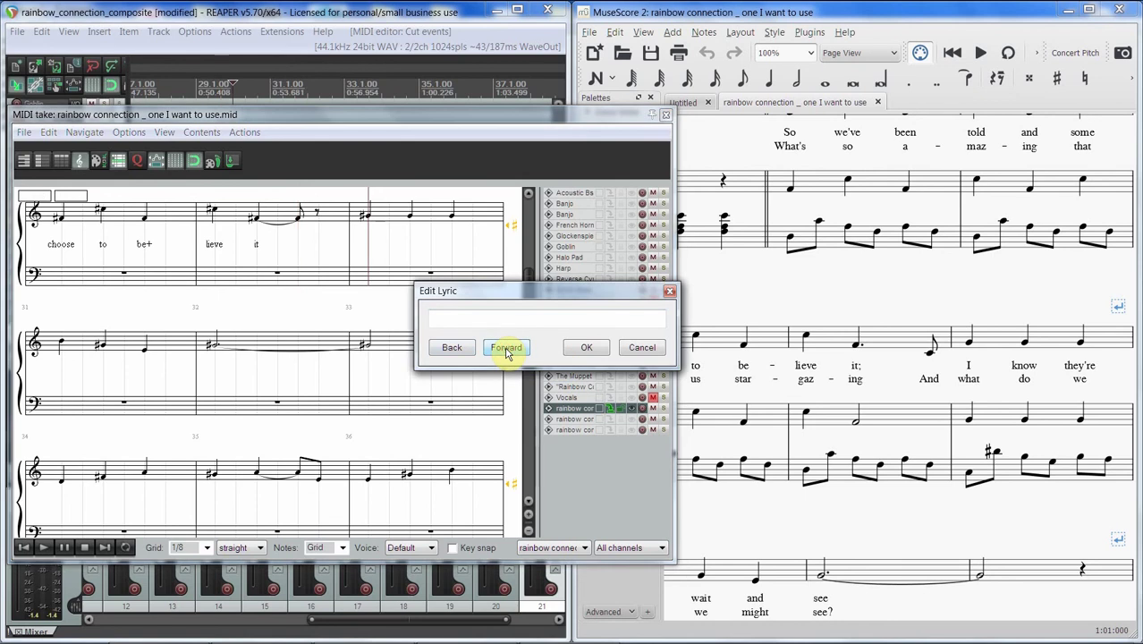
{"action": "left_click", "coordinate": [510, 318]}
{"action": "type", "text": "I know"}
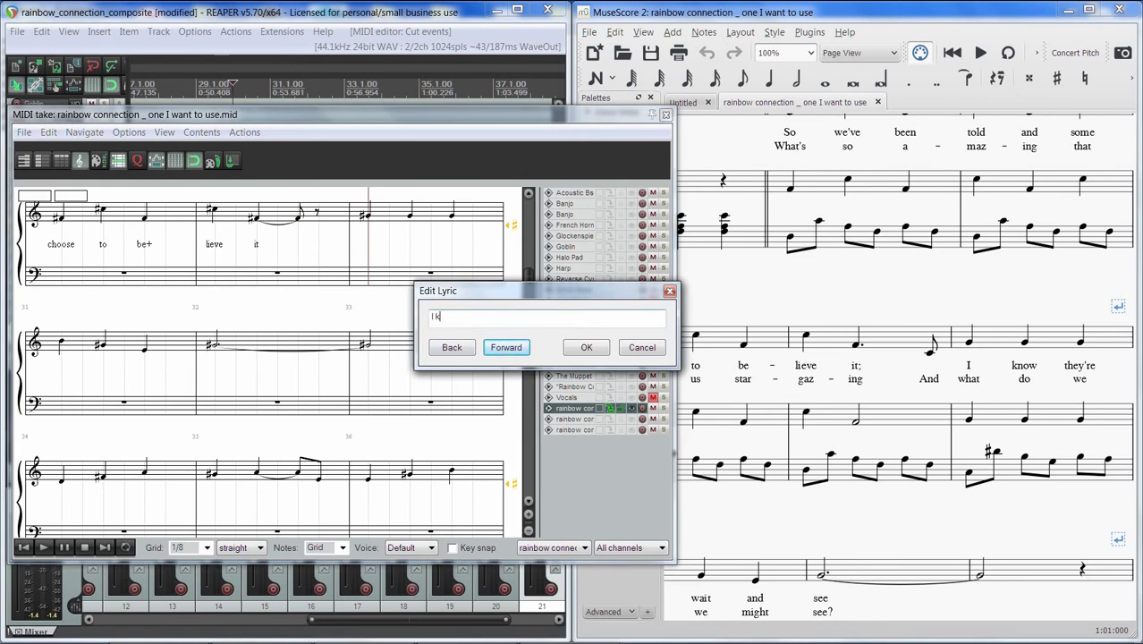
{"action": "key", "text": "BackSpace"}
{"action": "key", "text": "BackSpace"}
{"action": "key", "text": "BackSpace"}
{"action": "key", "text": "Return"}
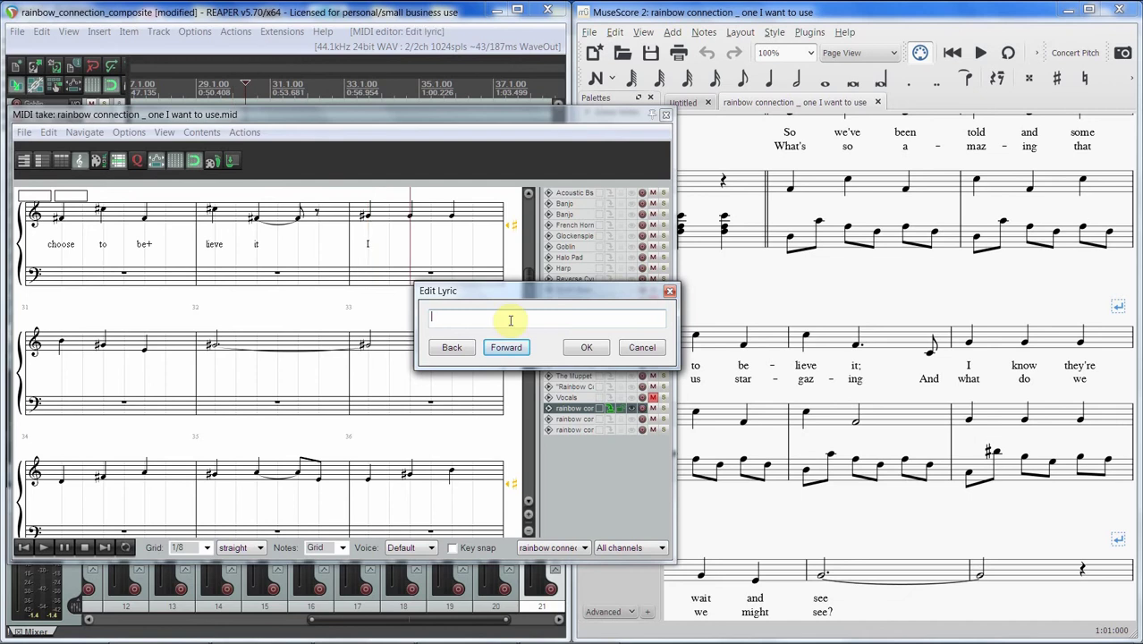
{"action": "type", "text": "I can w"}
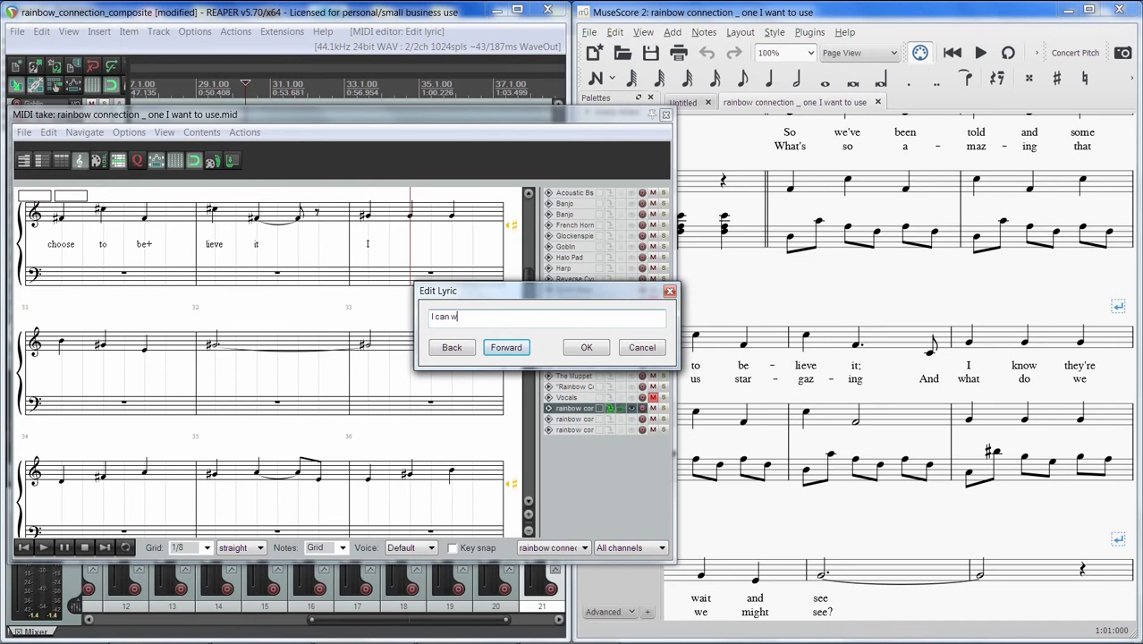
{"action": "type", "text": "rite everything I wantt to WITH SPACE"}
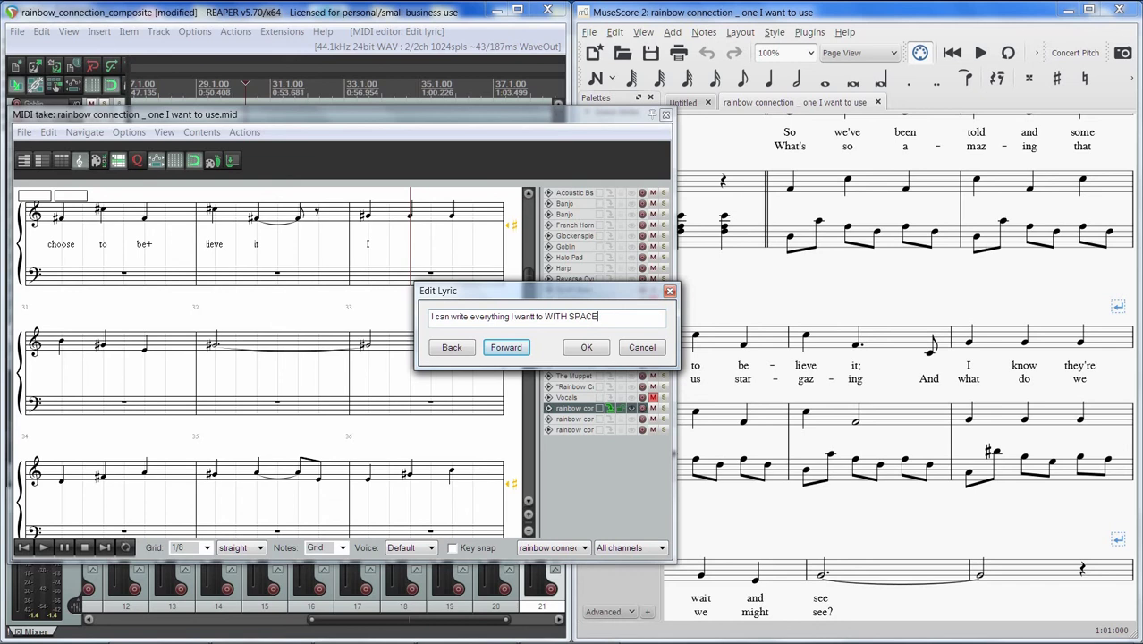
{"action": "key", "text": "BackSpace"}
{"action": "key", "text": "BackSpace"}
{"action": "key", "text": "BackSpace"}
{"action": "key", "text": "BackSpace"}
{"action": "key", "text": "BackSpace"}
{"action": "key", "text": "BackSpace"}
{"action": "key", "text": "BackSpace"}
{"action": "key", "text": "BackSpace"}
{"action": "key", "text": "BackSpace"}
{"action": "key", "text": "BackSpace"}
{"action": "key", "text": "BackSpace"}
{"action": "key", "text": "BackSpace"}
{"action": "key", "text": "BackSpace"}
{"action": "key", "text": "BackSpace"}
{"action": "key", "text": "BackSpace"}
{"action": "key", "text": "BackSpace"}
{"action": "key", "text": "BackSpace"}
{"action": "key", "text": "BackSpace"}
{"action": "key", "text": "BackSpace"}
{"action": "key", "text": "BackSpace"}
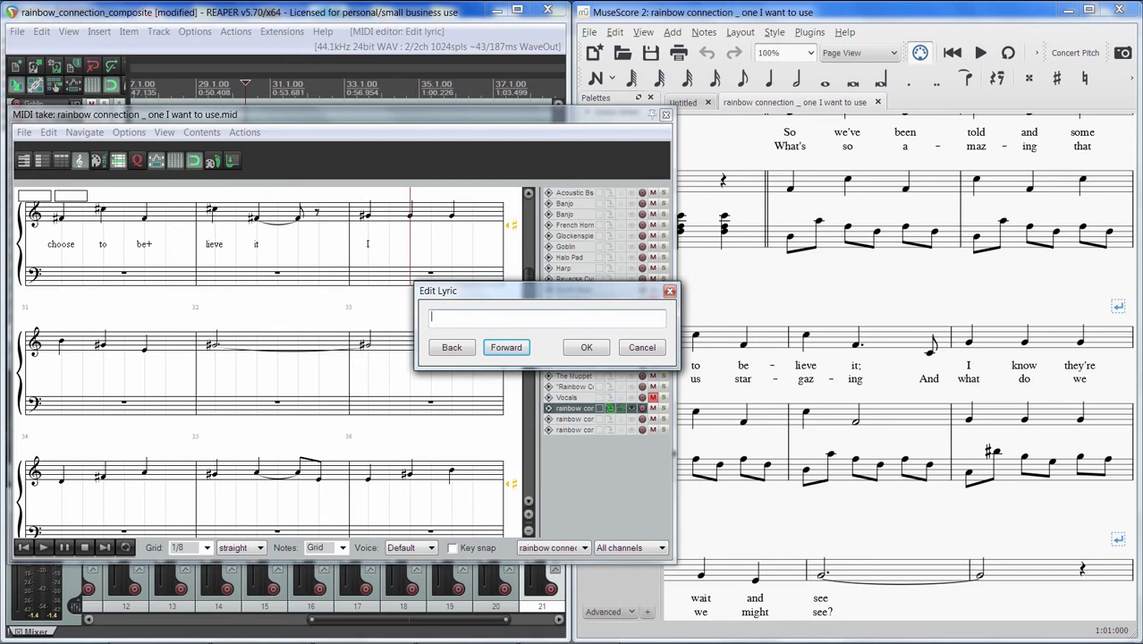
{"action": "left_click", "coordinate": [597, 636]}
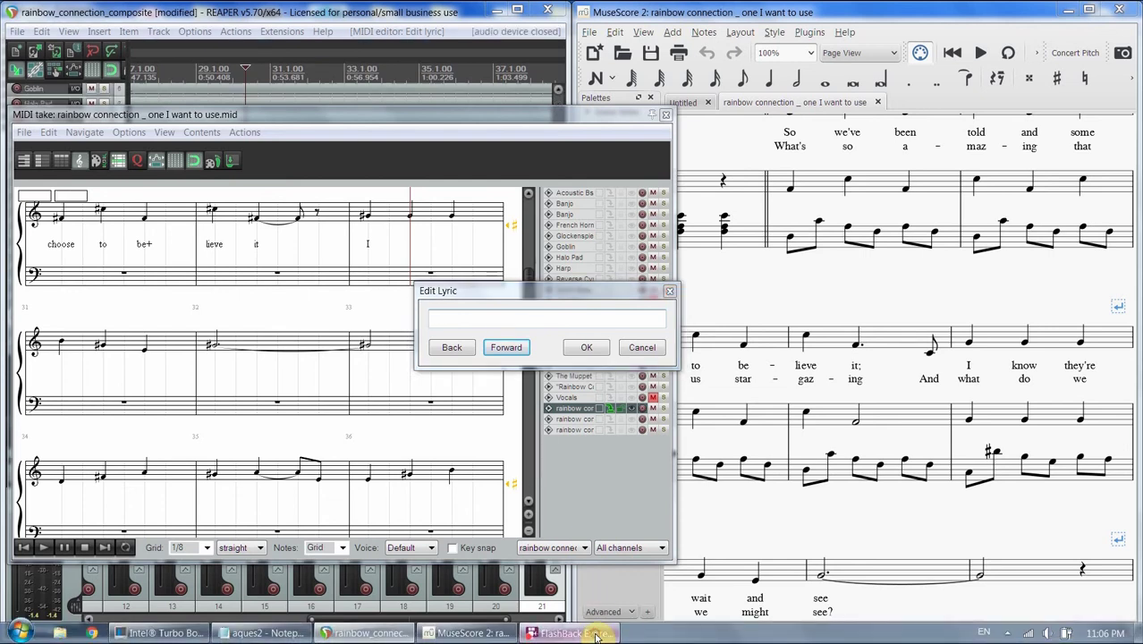
{"action": "left_click", "coordinate": [598, 499]}
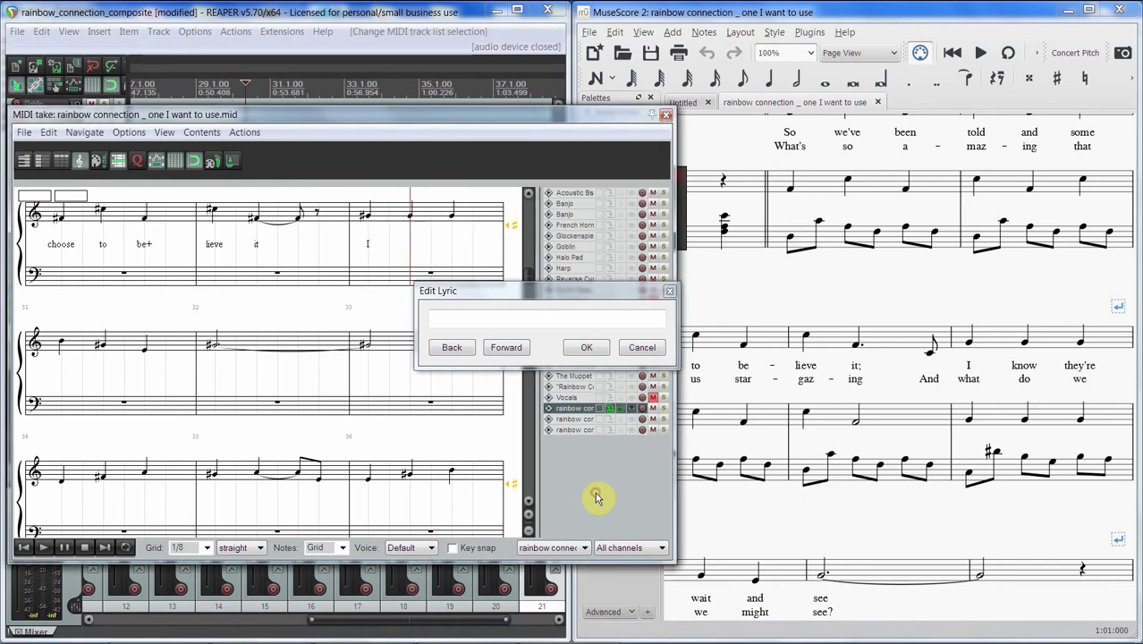